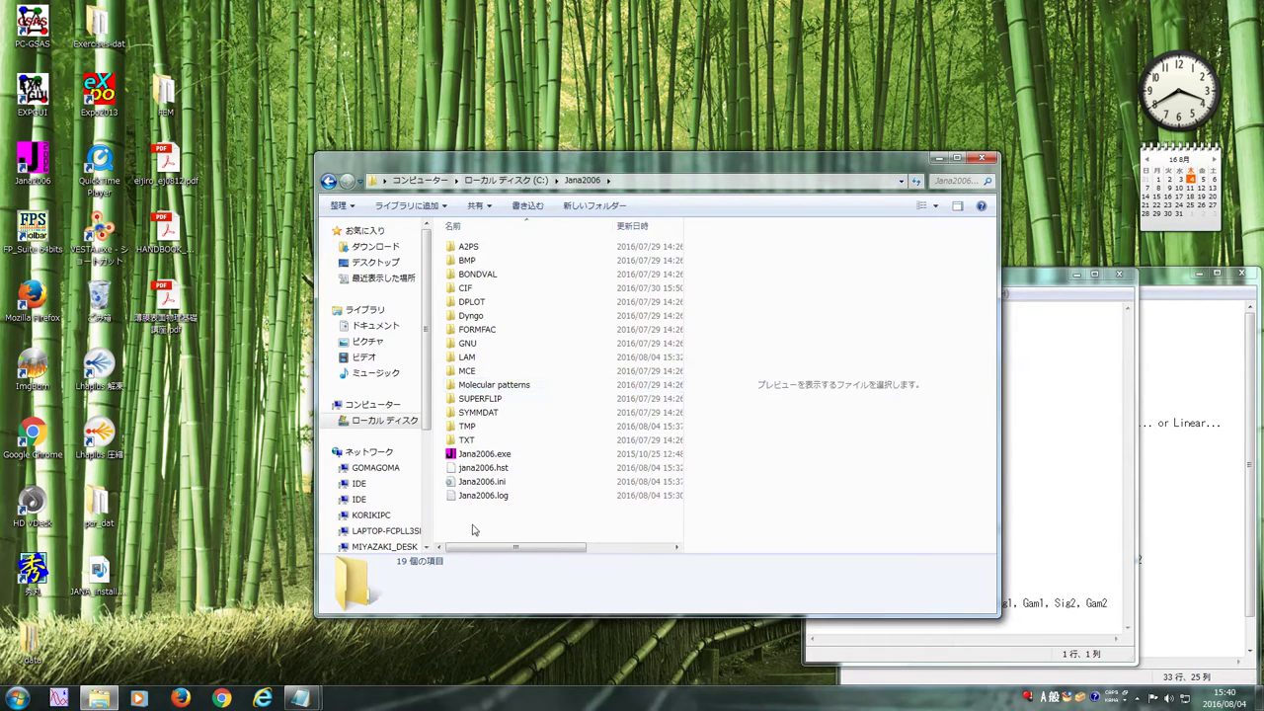
# - Create a folder named work inside C:\Jana2006 and open it
pyautogui.rightClick(472, 531)
pyautogui.moveTo(553, 495)
pyautogui.click(721, 495)
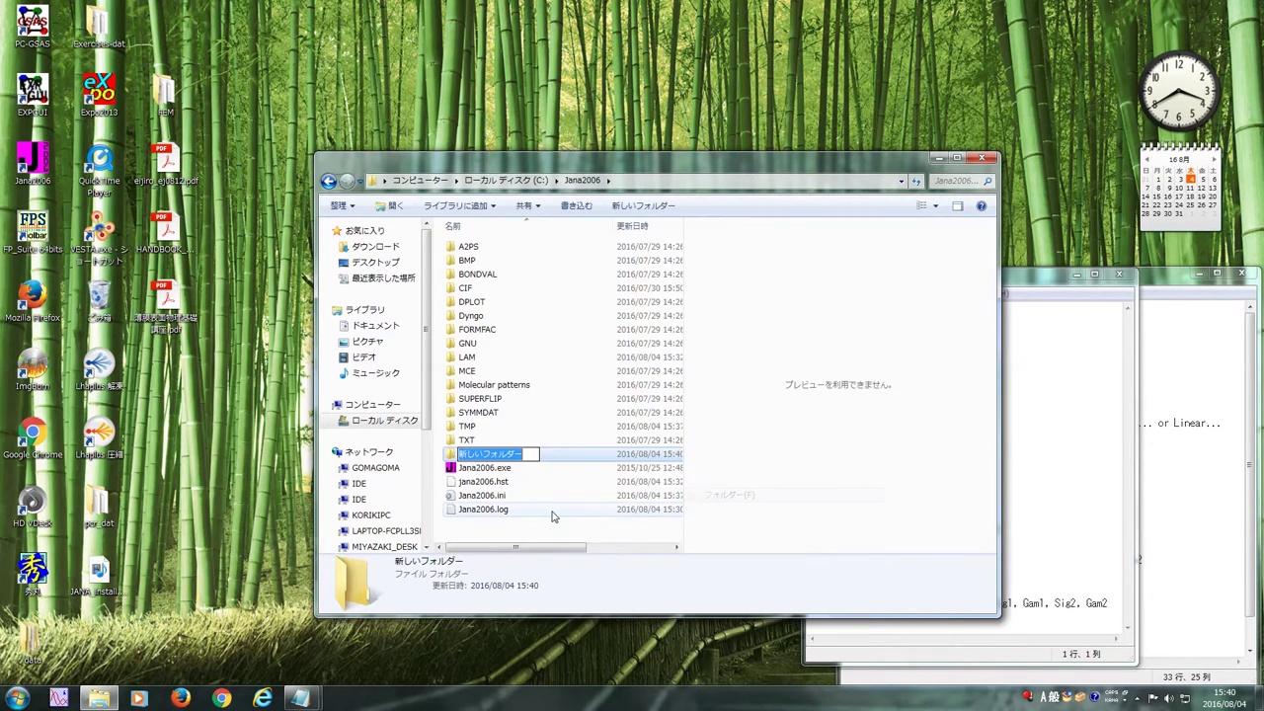
pyautogui.write('owrk')
pyautogui.press('Return')
pyautogui.doubleClick(473, 455)
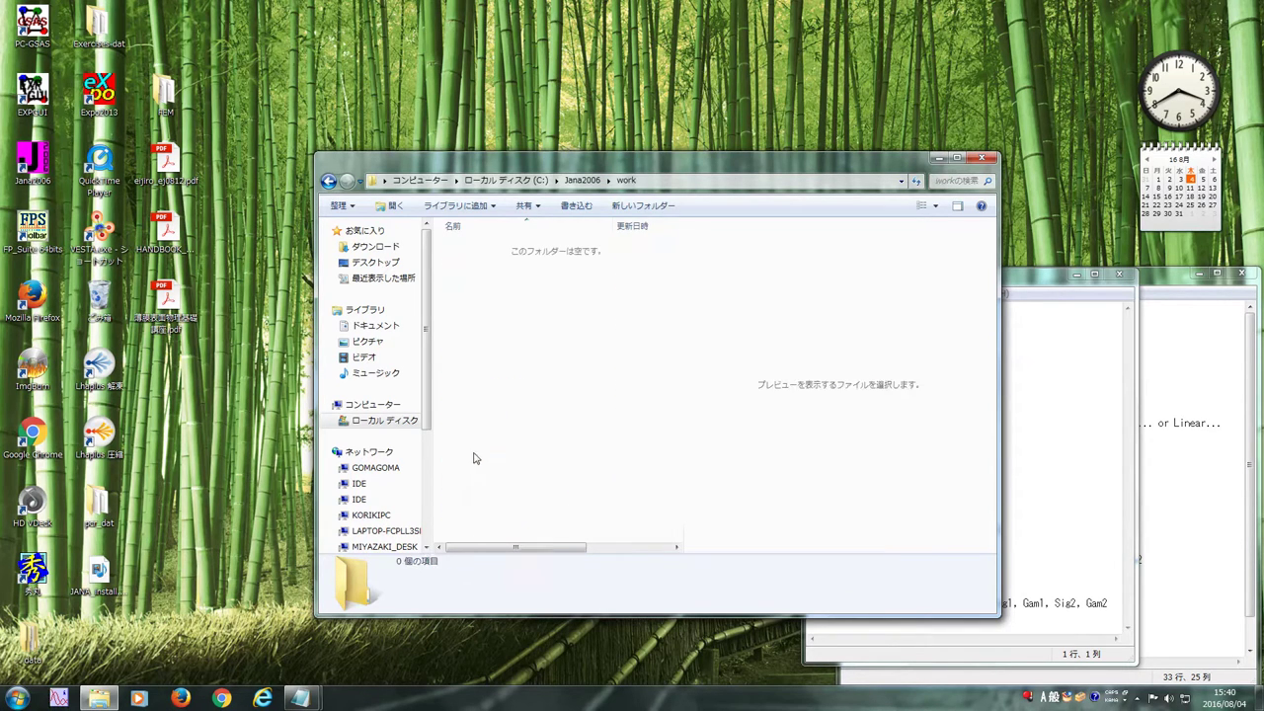
# - Copy hrpd.dat and hrpd.pcr from the desktop's pcr_dat folder into the Jana2006 work folder
pyautogui.doubleClick(100, 509)
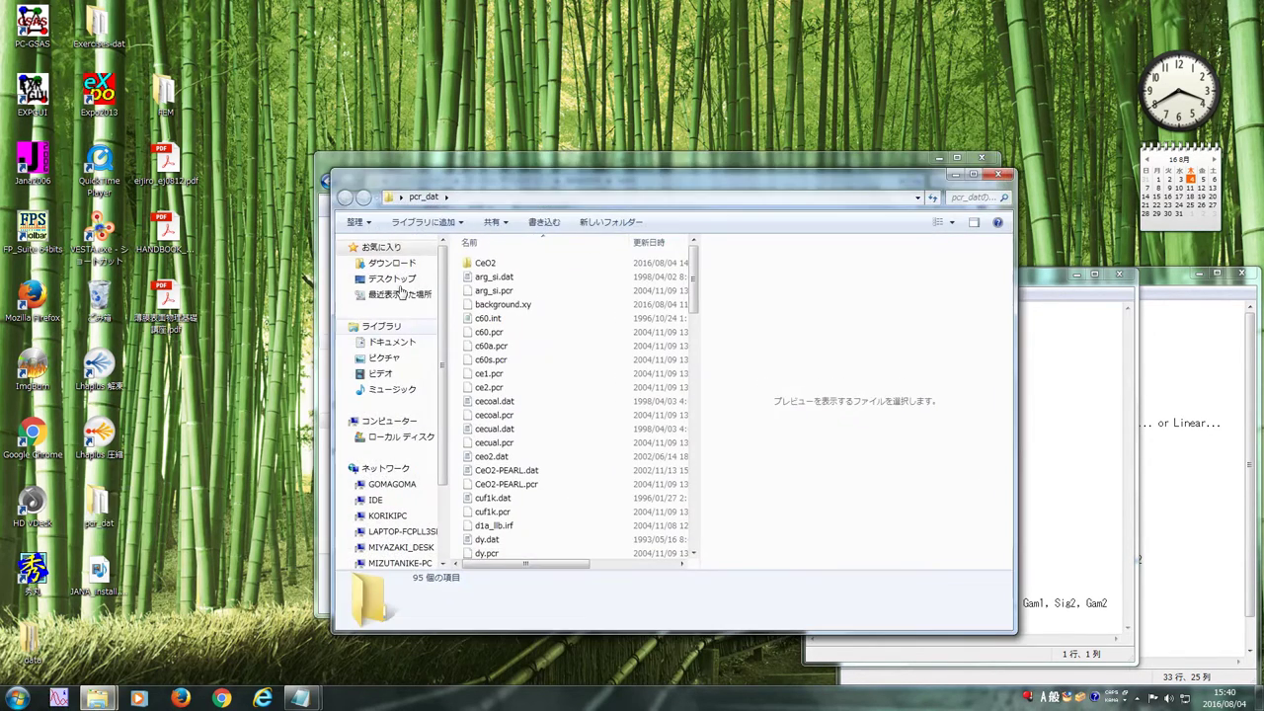
pyautogui.click(491, 456)
pyautogui.scroll(-17, 494, 494)
pyautogui.scroll(-7, 502, 529)
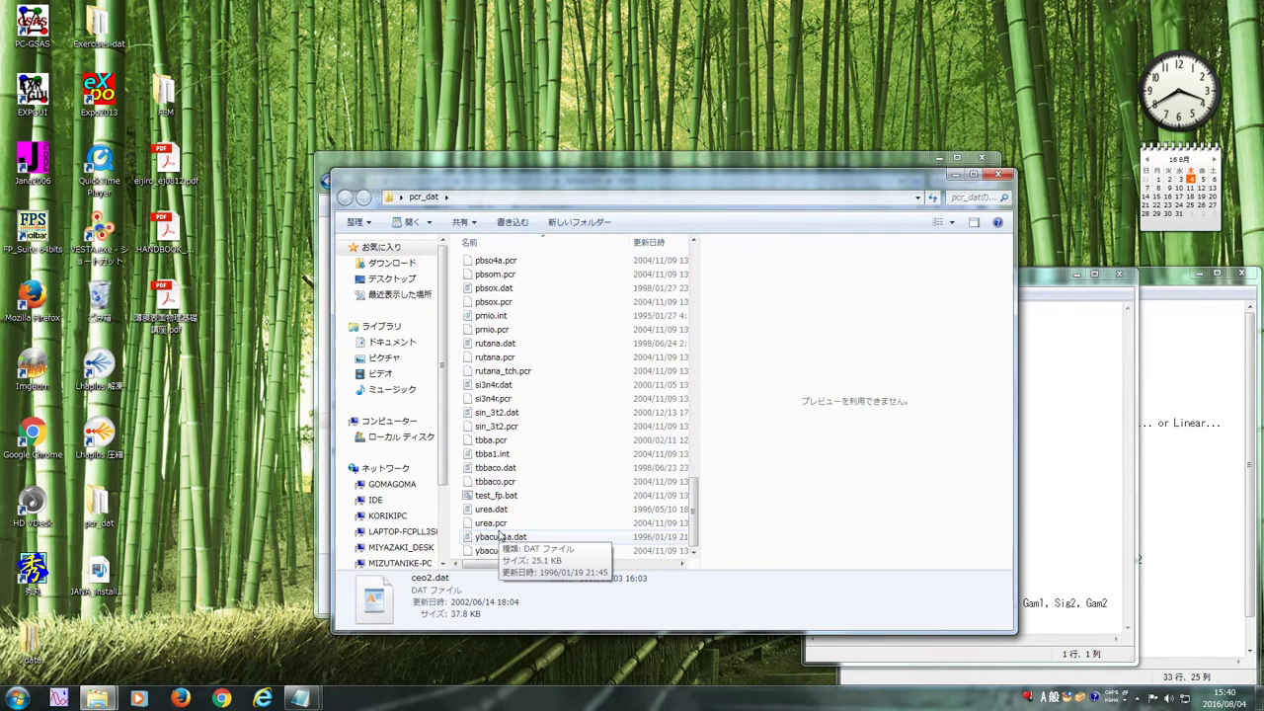
pyautogui.scroll(8, 501, 535)
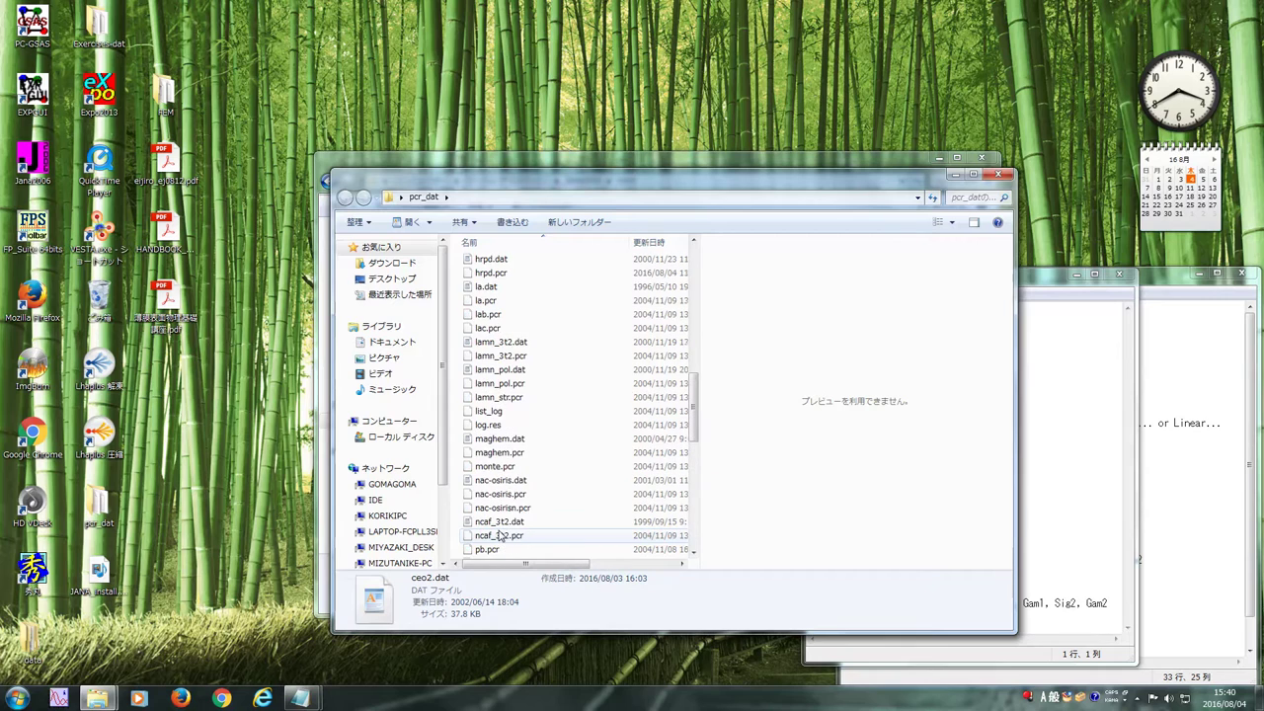
pyautogui.scroll(3, 501, 536)
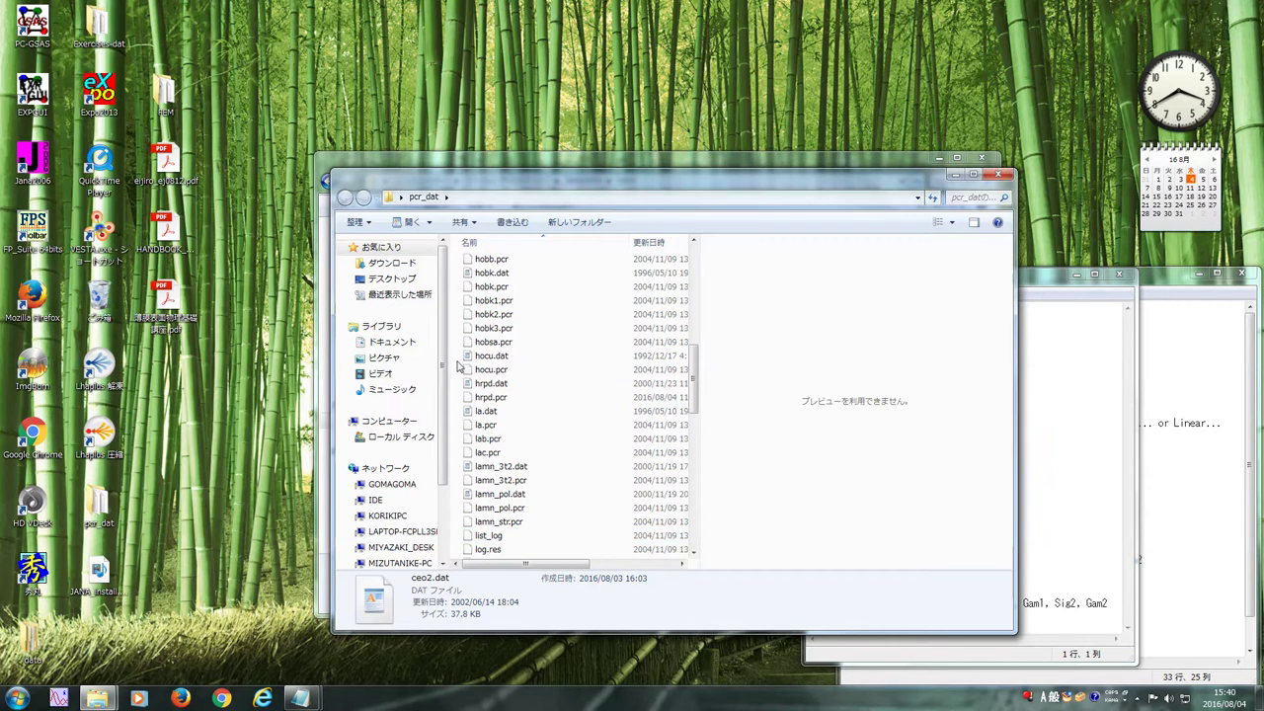
pyautogui.moveTo(459, 383); pyautogui.dragTo(533, 202)
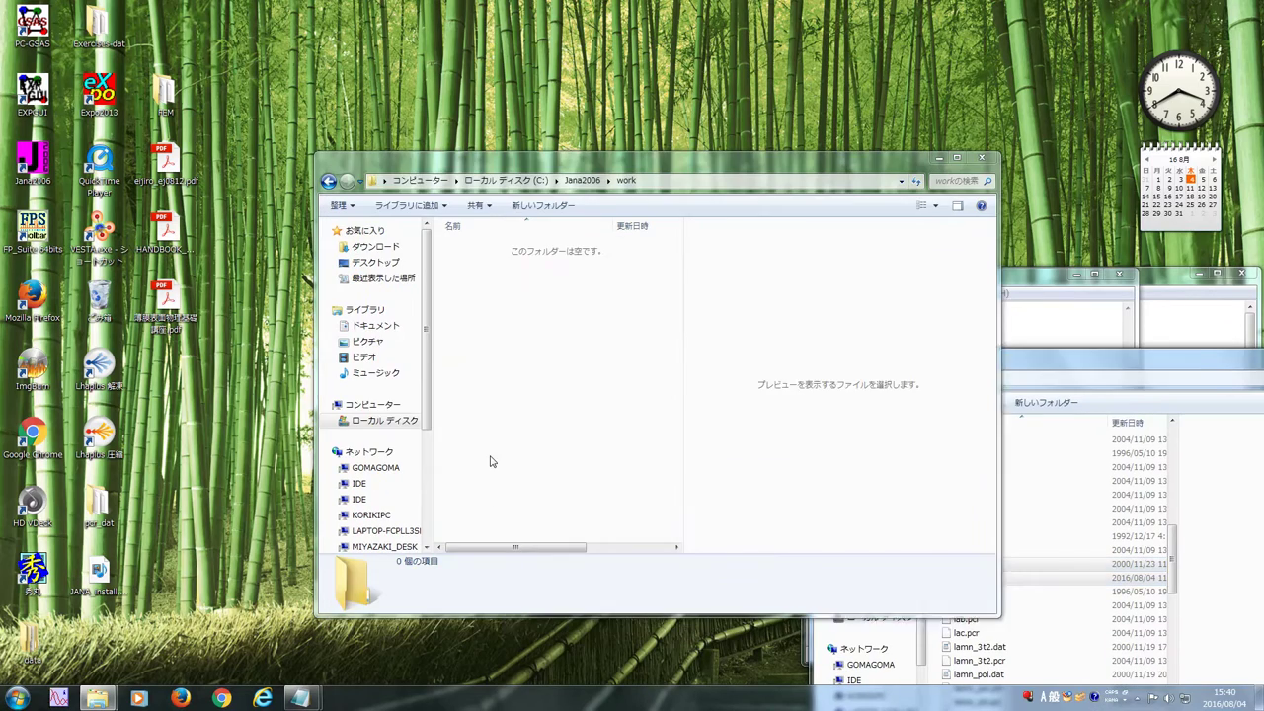
pyautogui.click(508, 461)
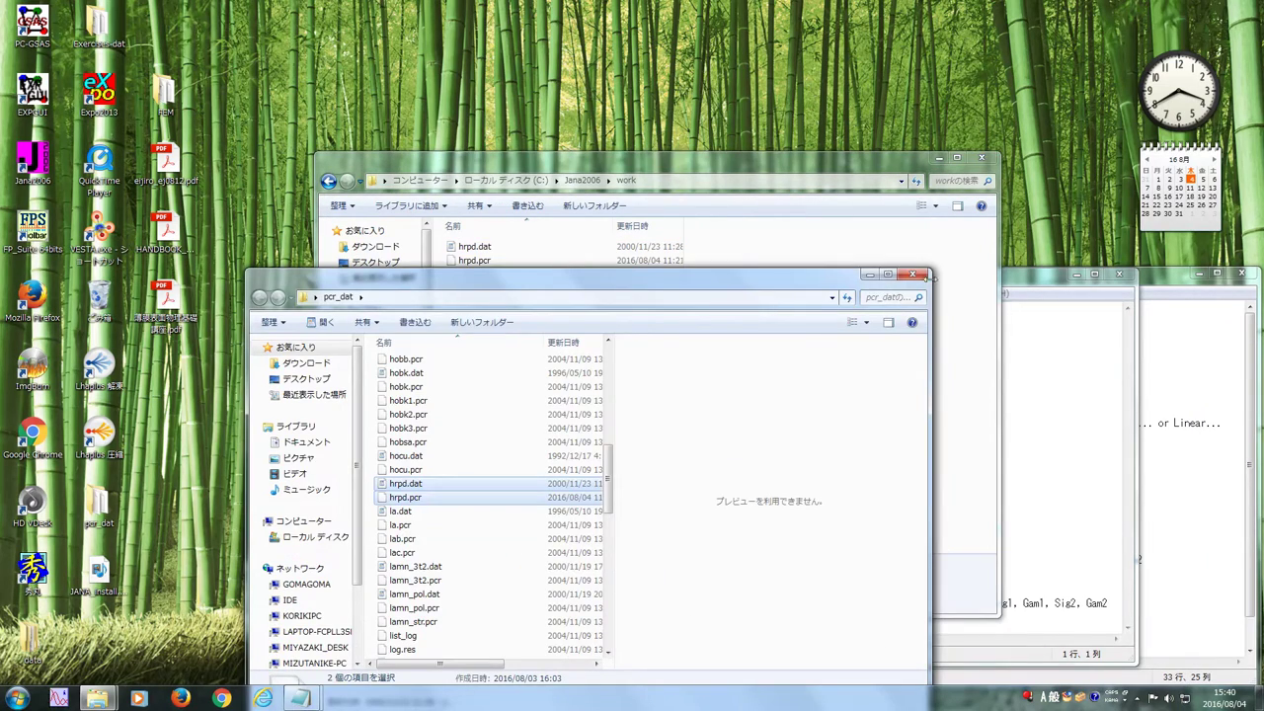
# - Narrow the work folder window and place it side by side with the JANA_demo.txt notes
pyautogui.click(881, 156)
pyautogui.moveTo(881, 156); pyautogui.dragTo(751, 224)
pyautogui.moveTo(869, 264); pyautogui.dragTo(427, 264)
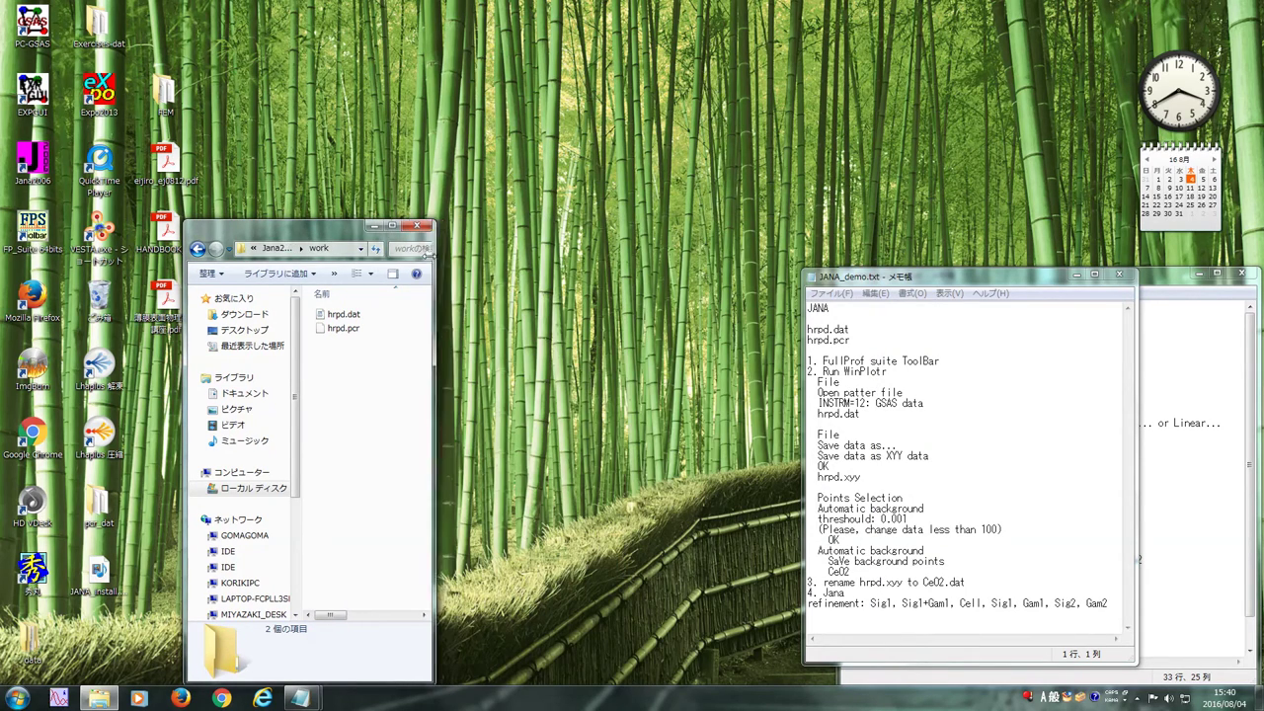
pyautogui.moveTo(342, 246); pyautogui.dragTo(718, 249)
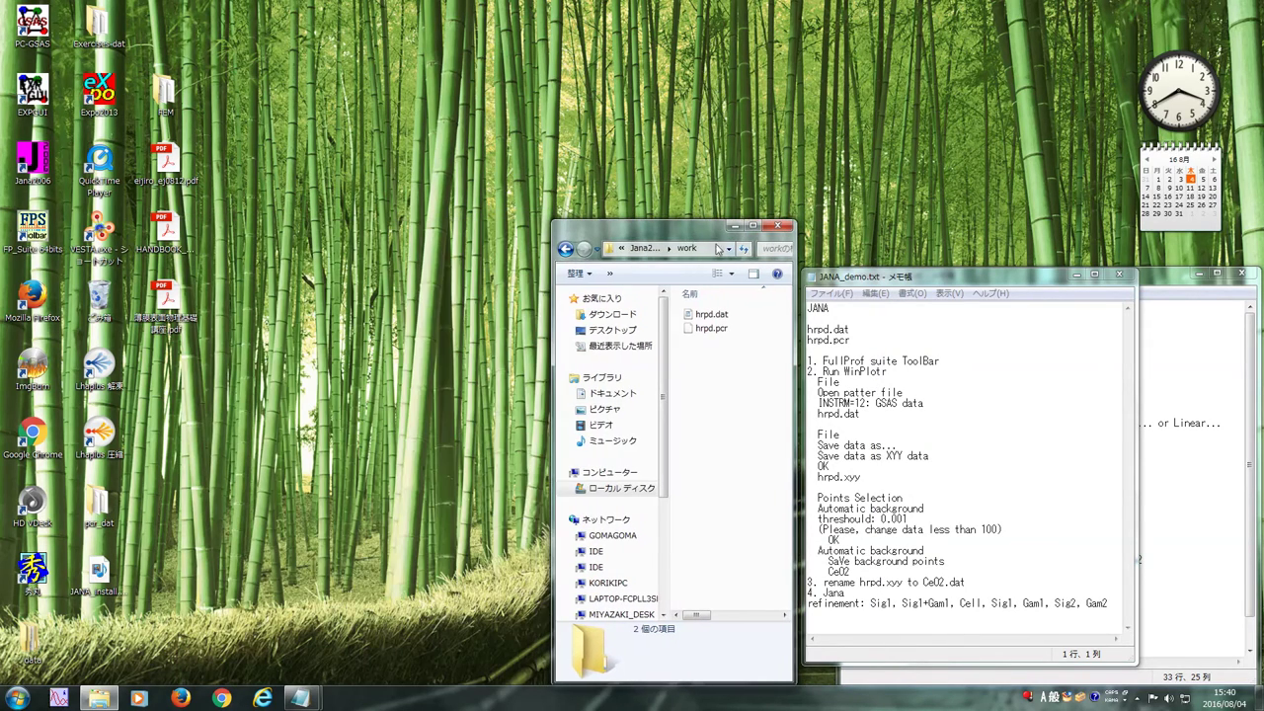
pyautogui.moveTo(901, 288); pyautogui.dragTo(941, 259)
pyautogui.moveTo(754, 260); pyautogui.dragTo(789, 254)
# - Launch WinPLOTR from the FullProf Suite ToolBar and load hrpd.dat from the work folder in INSTRM=12: GSAS data format
pyautogui.doubleClick(40, 225)
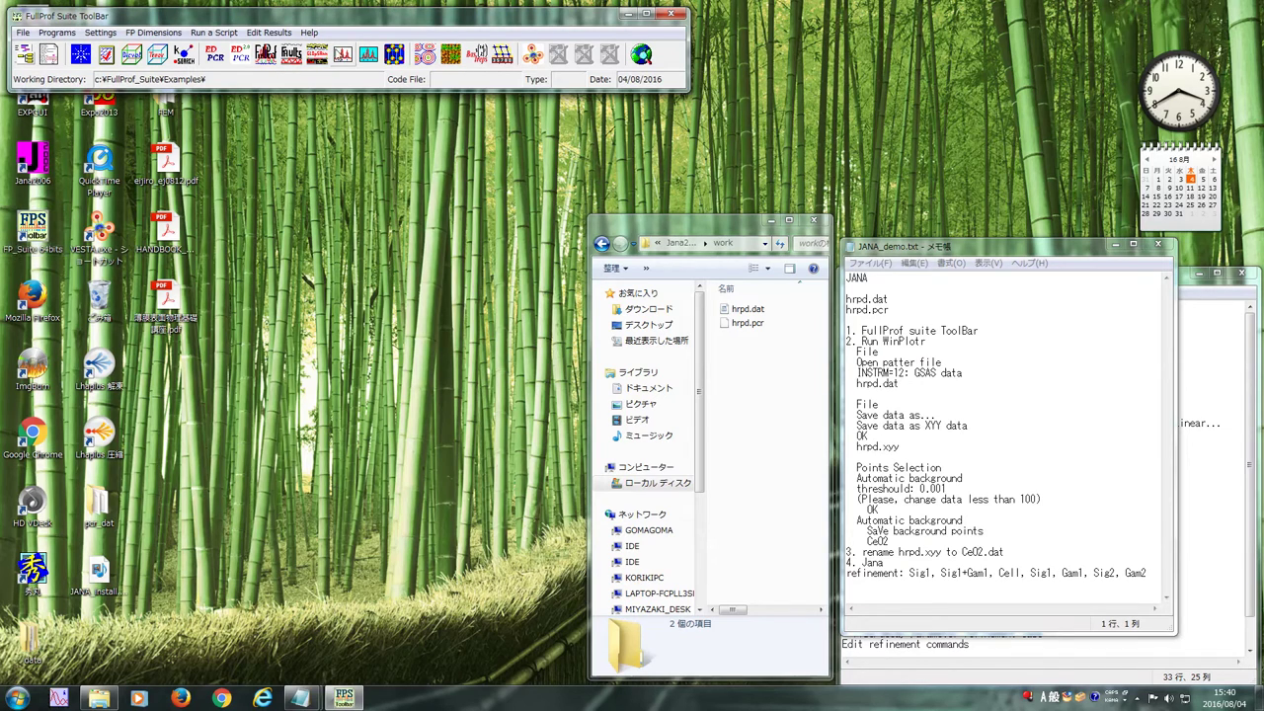
pyautogui.click(345, 61)
pyautogui.click(149, 96)
pyautogui.click(218, 127)
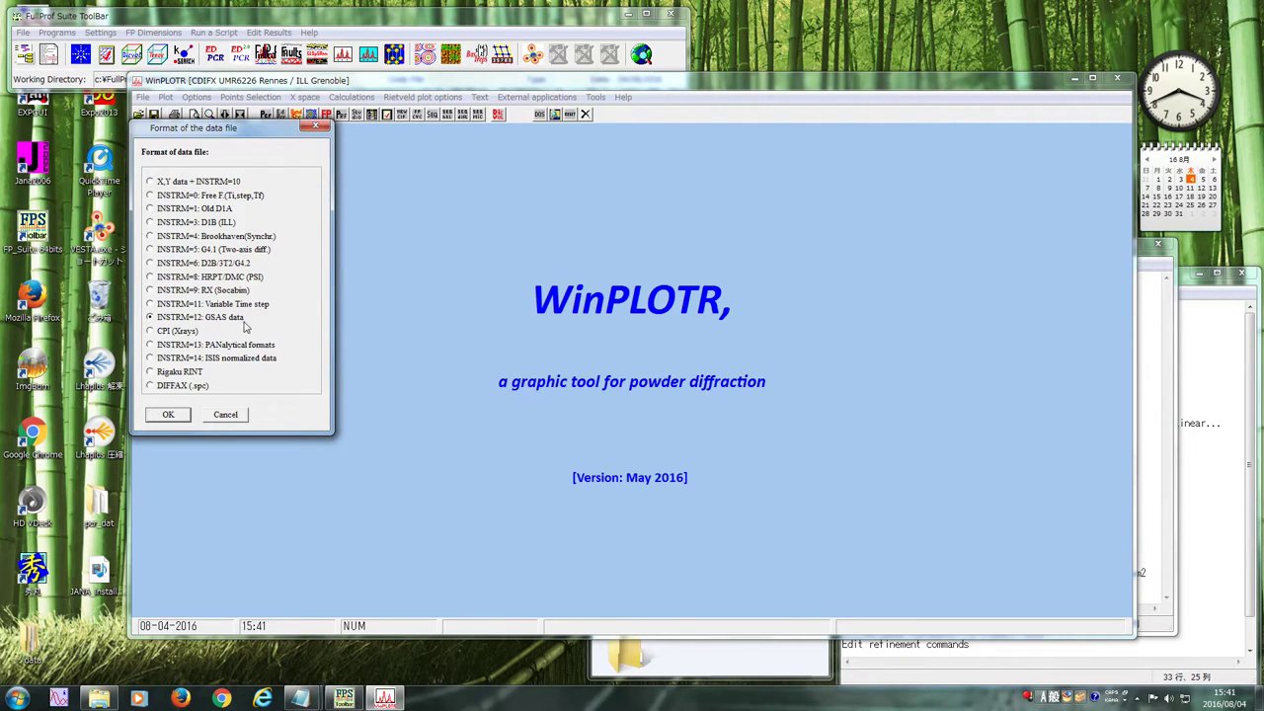
pyautogui.click(170, 415)
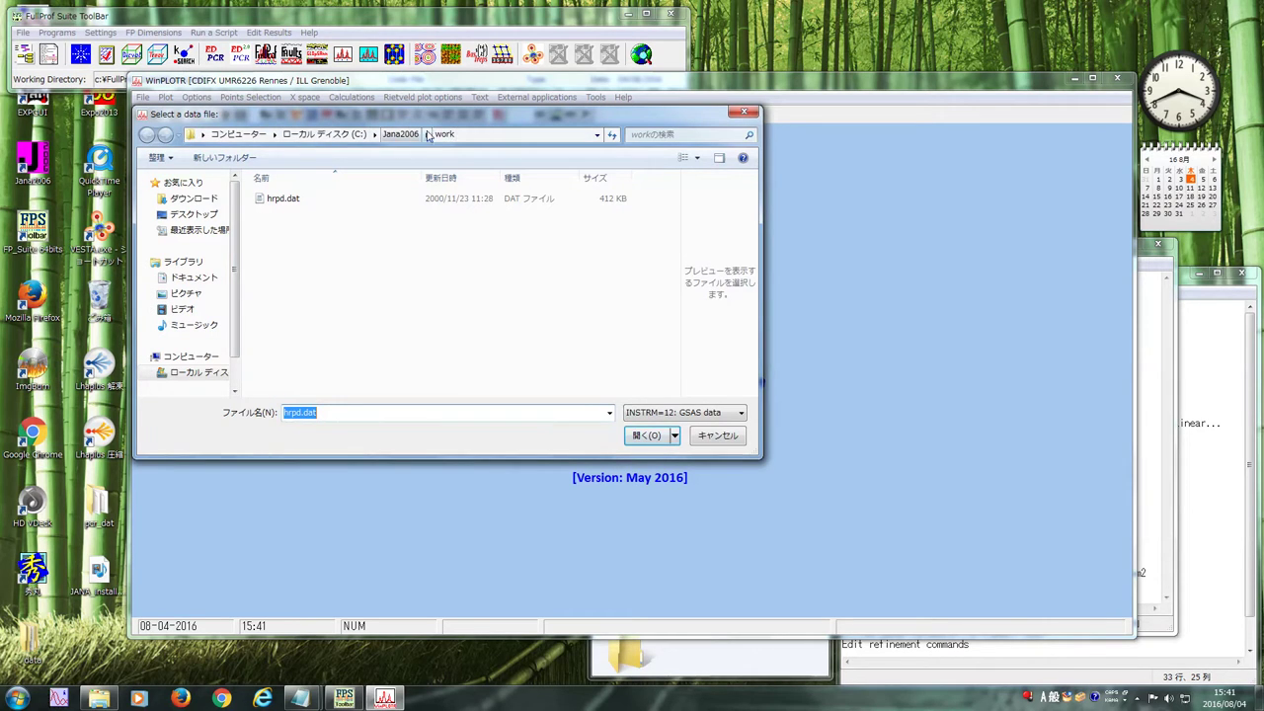
pyautogui.click(285, 200)
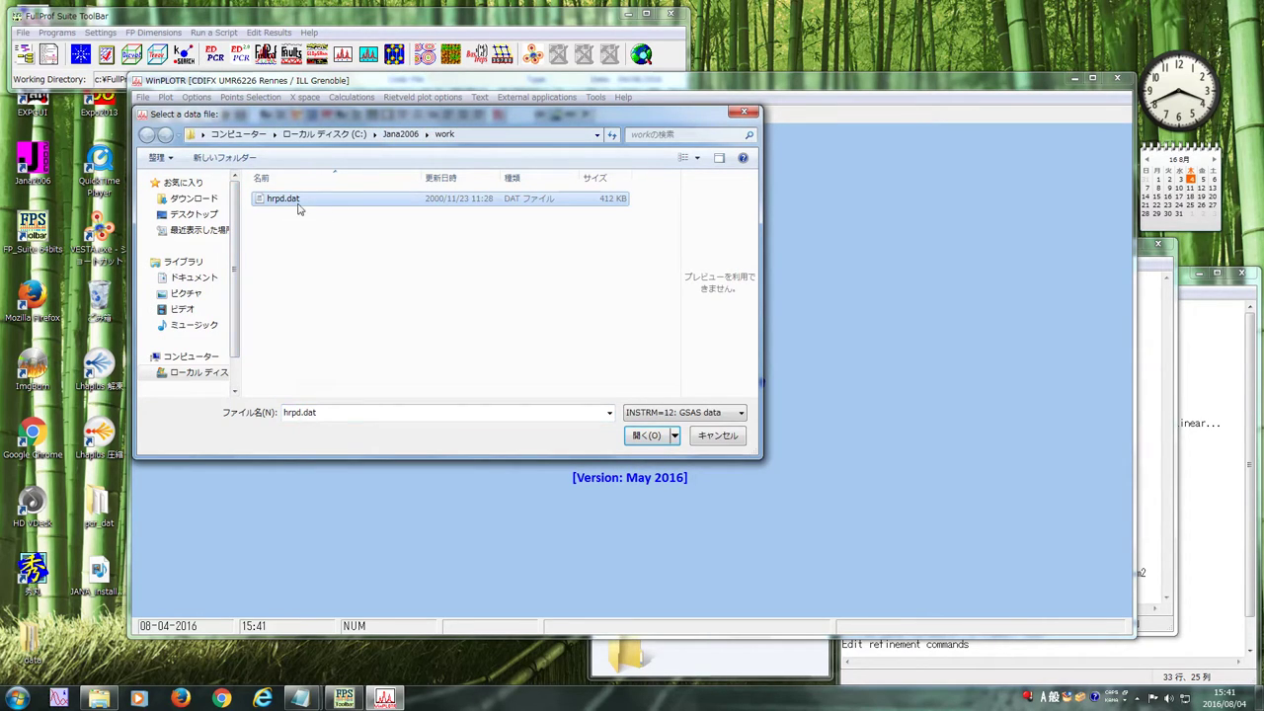
pyautogui.click(644, 436)
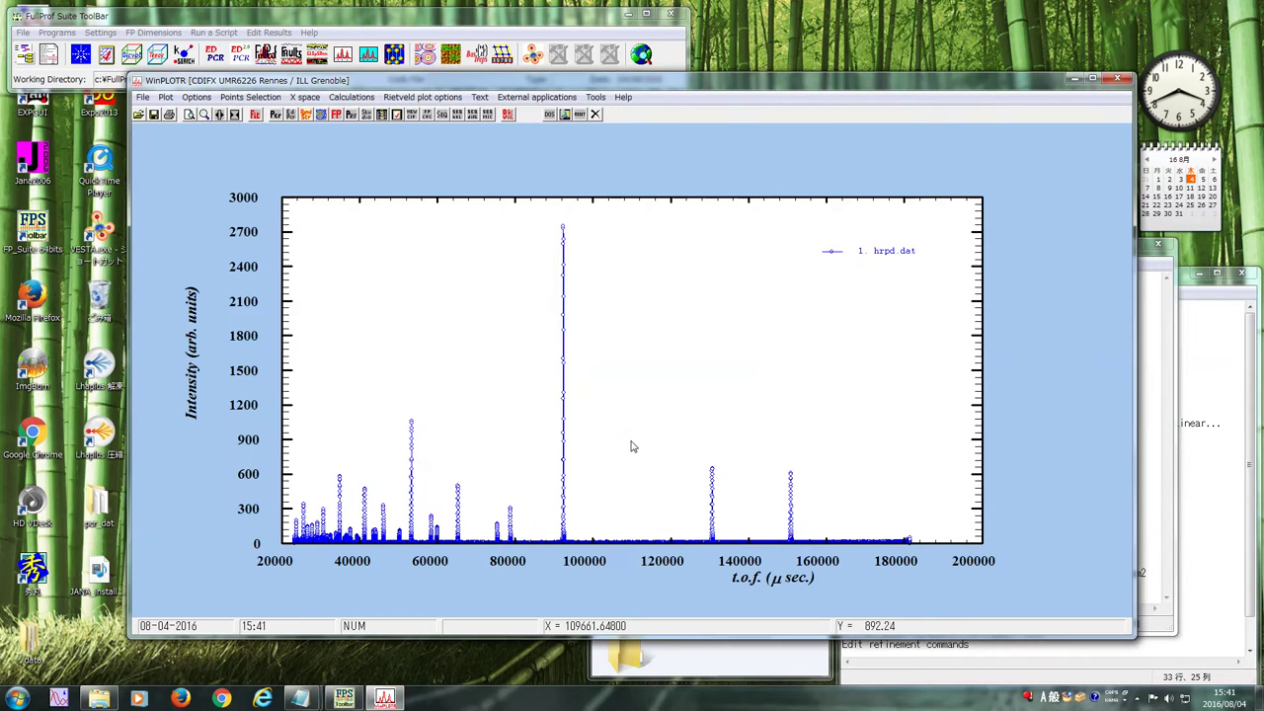
# - Move and shrink the WinPLOTR window so that the plot and the JANA_demo.txt notes sit side by side
pyautogui.click(142, 97)
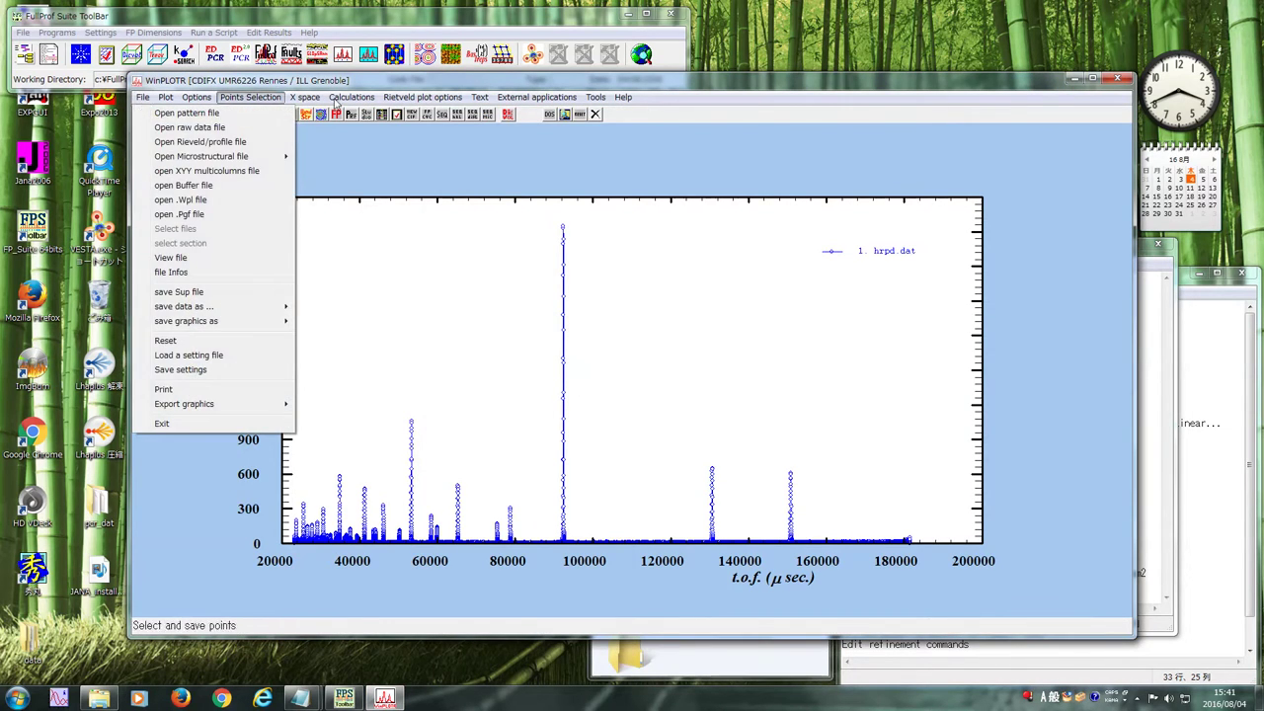
pyautogui.moveTo(721, 85); pyautogui.dragTo(611, 84)
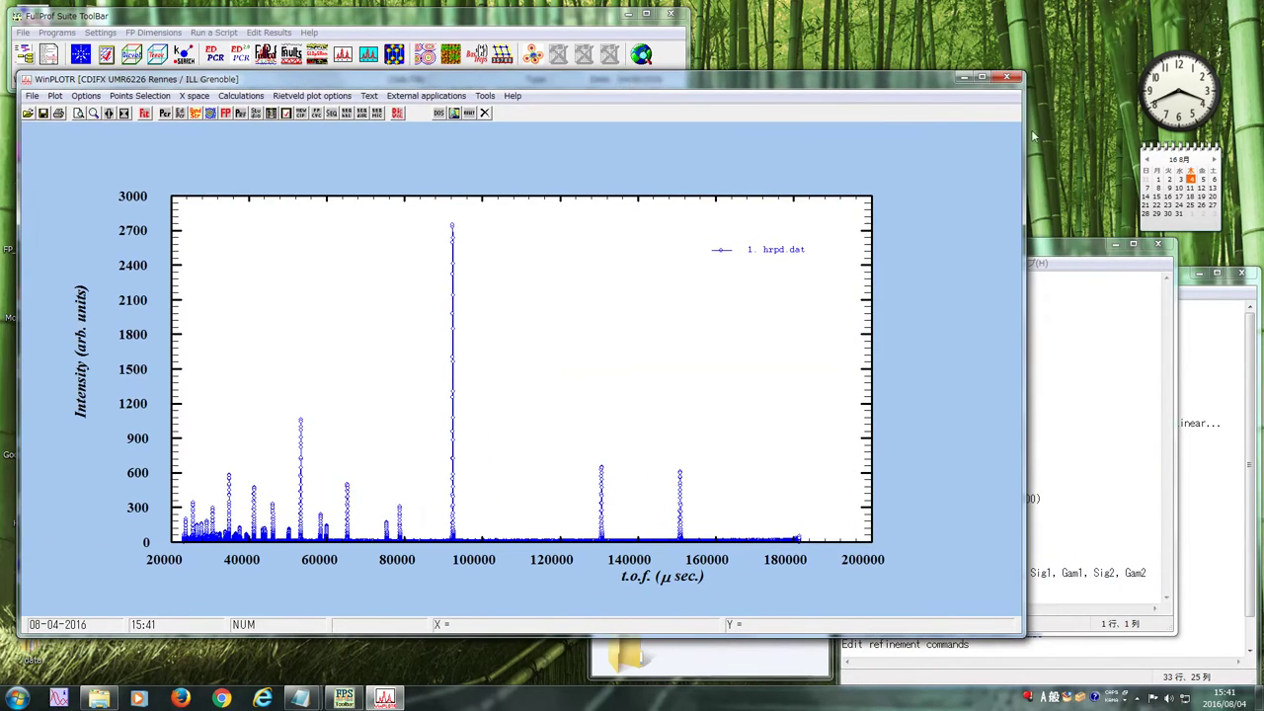
pyautogui.moveTo(1076, 248); pyautogui.dragTo(1163, 257)
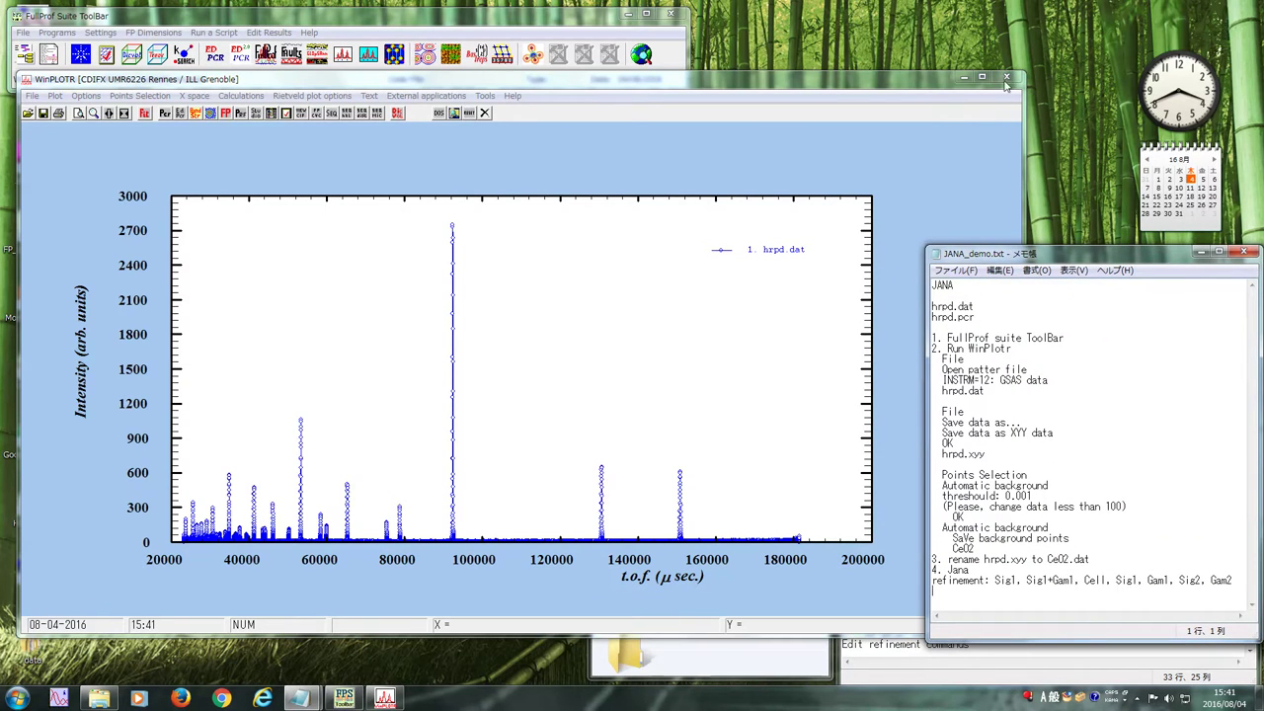
pyautogui.moveTo(1024, 72); pyautogui.dragTo(914, 83)
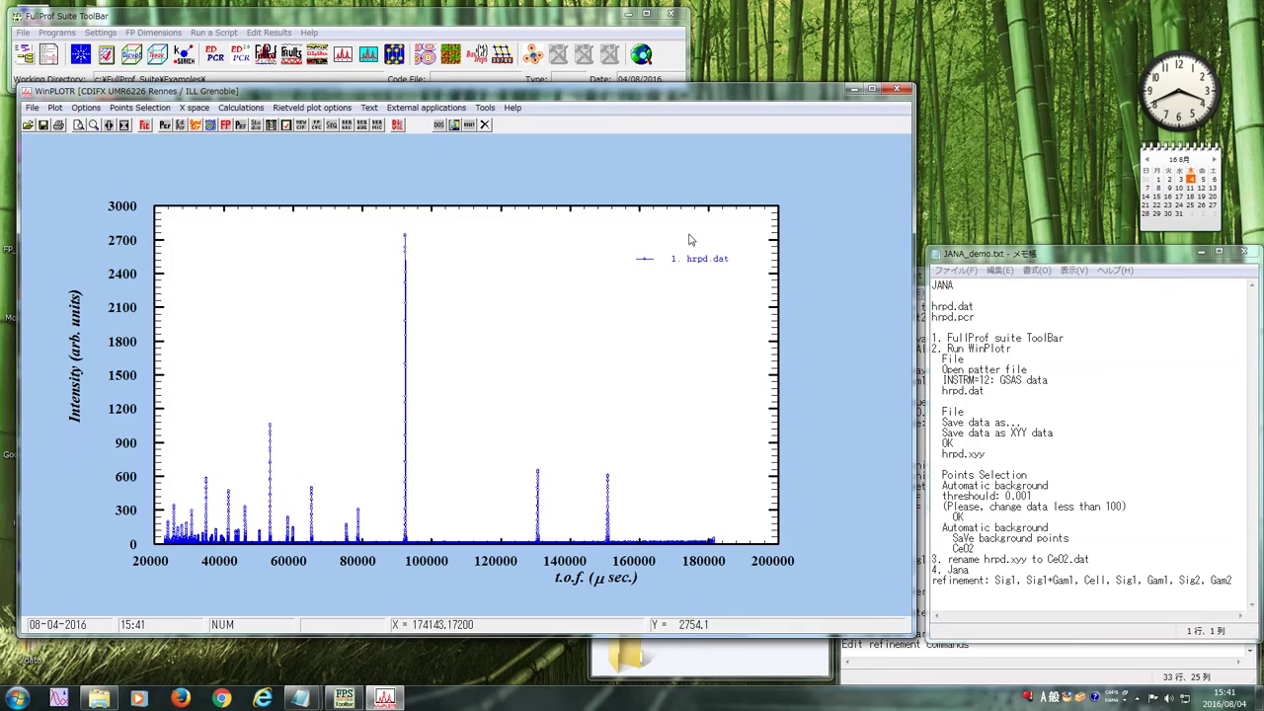
# - Save the loaded pattern as an XYY file named hrpd.xyy in the work folder
pyautogui.click(31, 107)
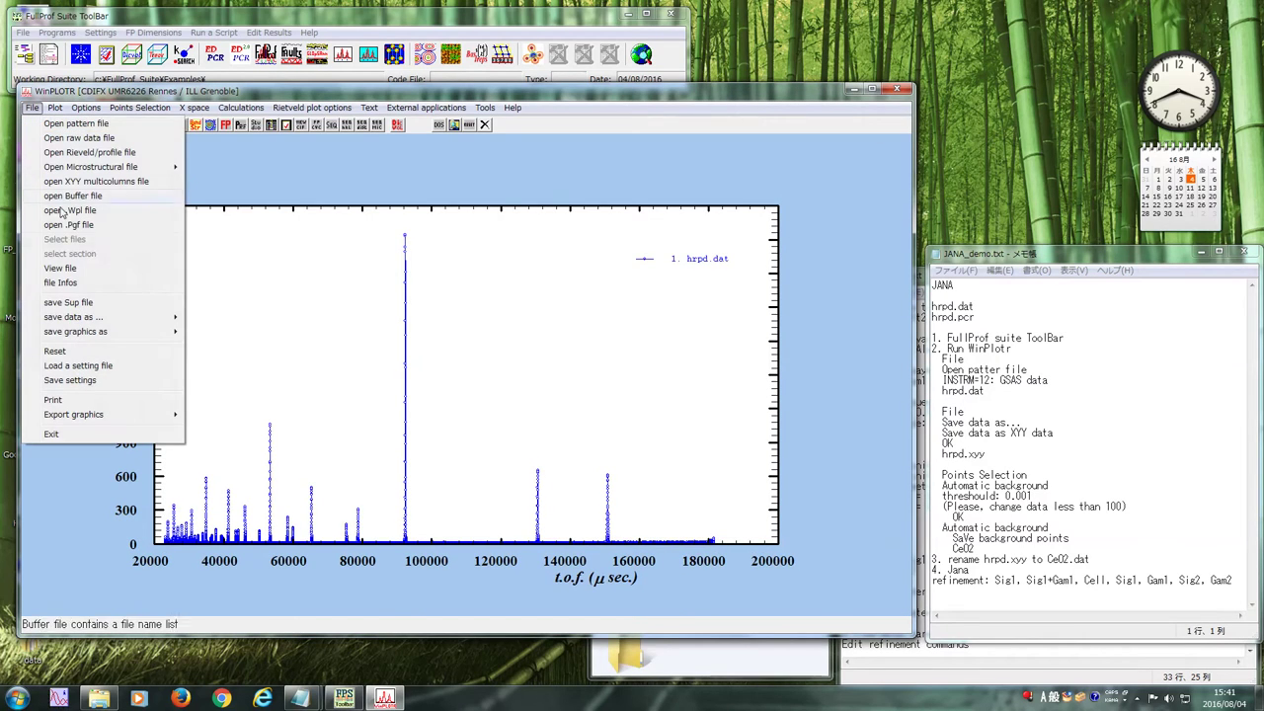
pyautogui.moveTo(83, 323)
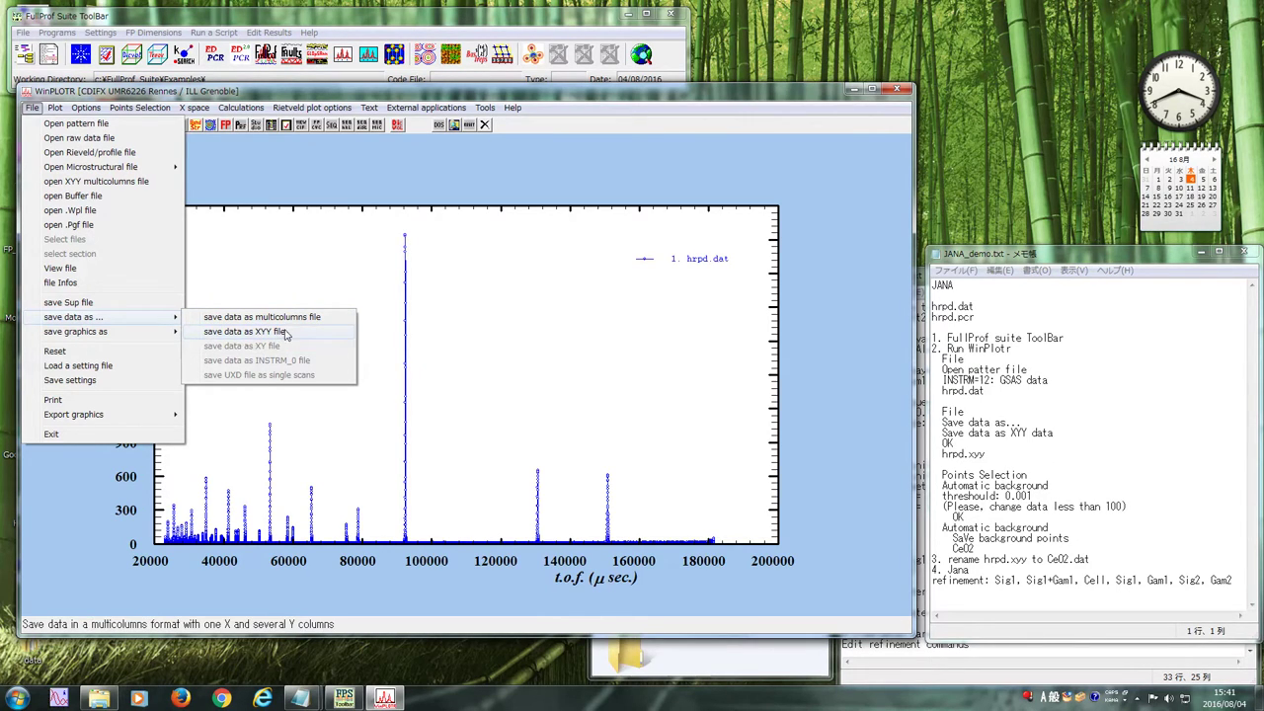
pyautogui.click(281, 334)
pyautogui.click(57, 206)
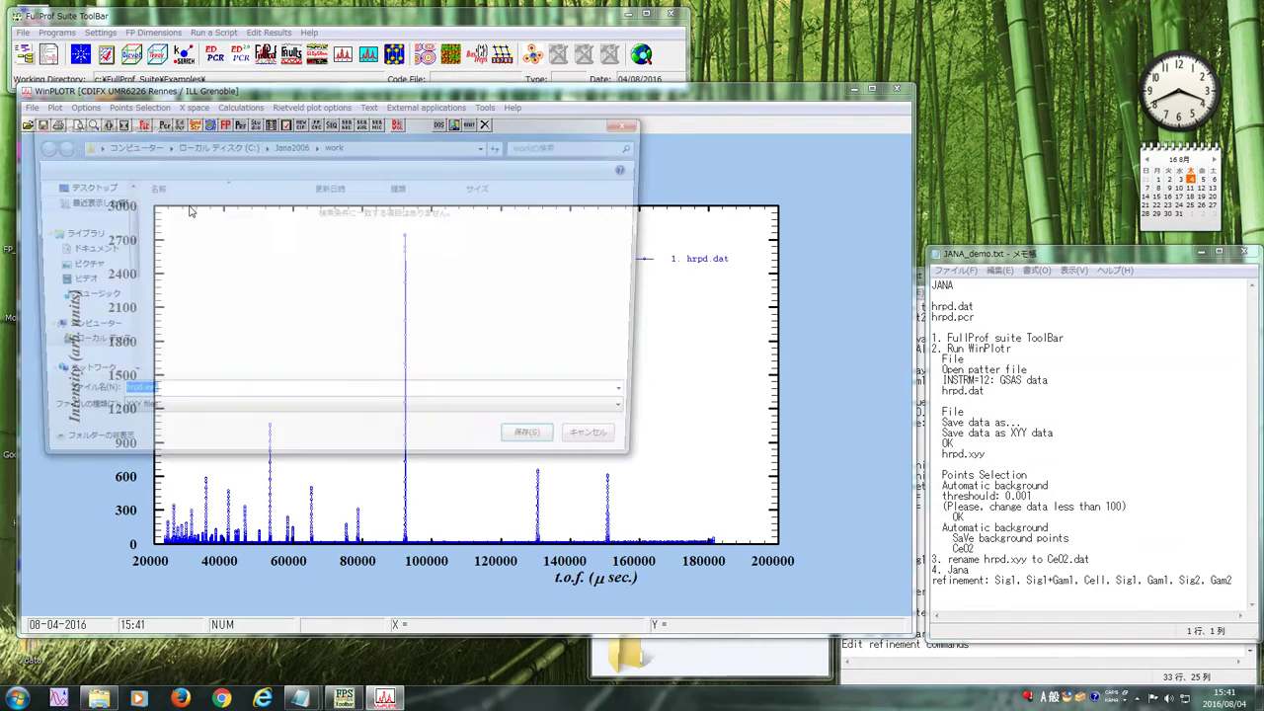
pyautogui.click(523, 447)
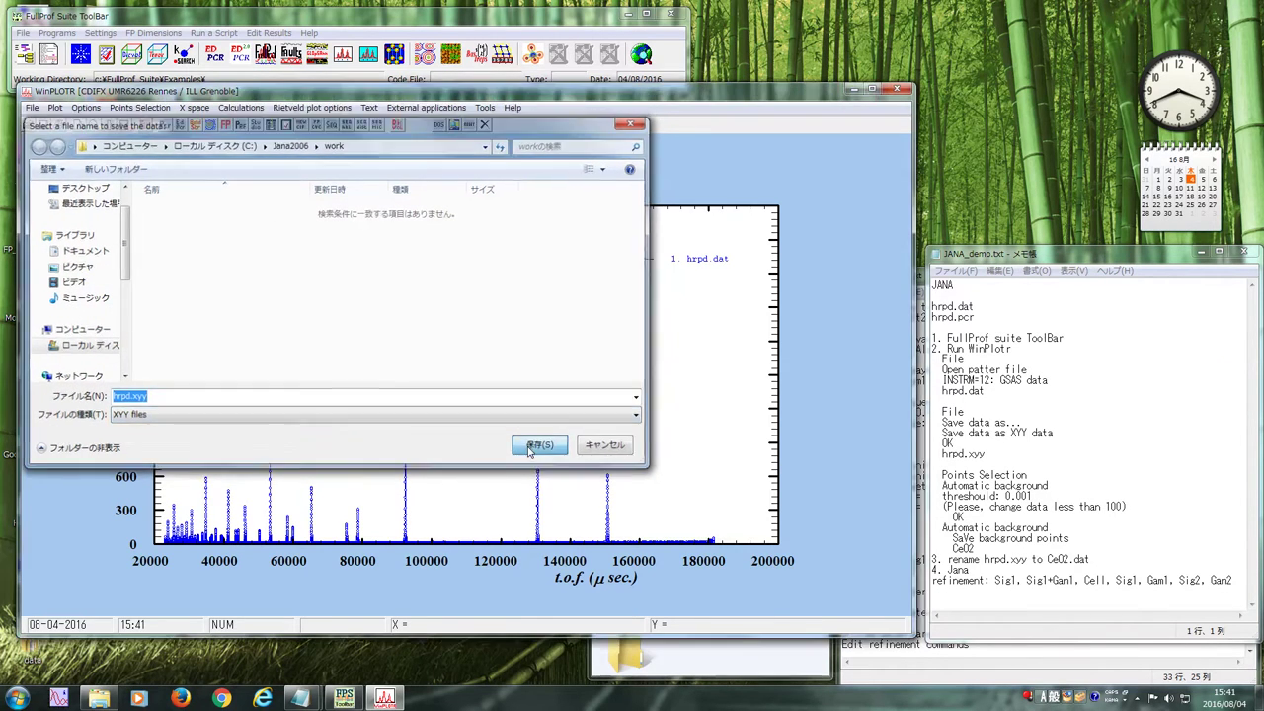
pyautogui.click(711, 394)
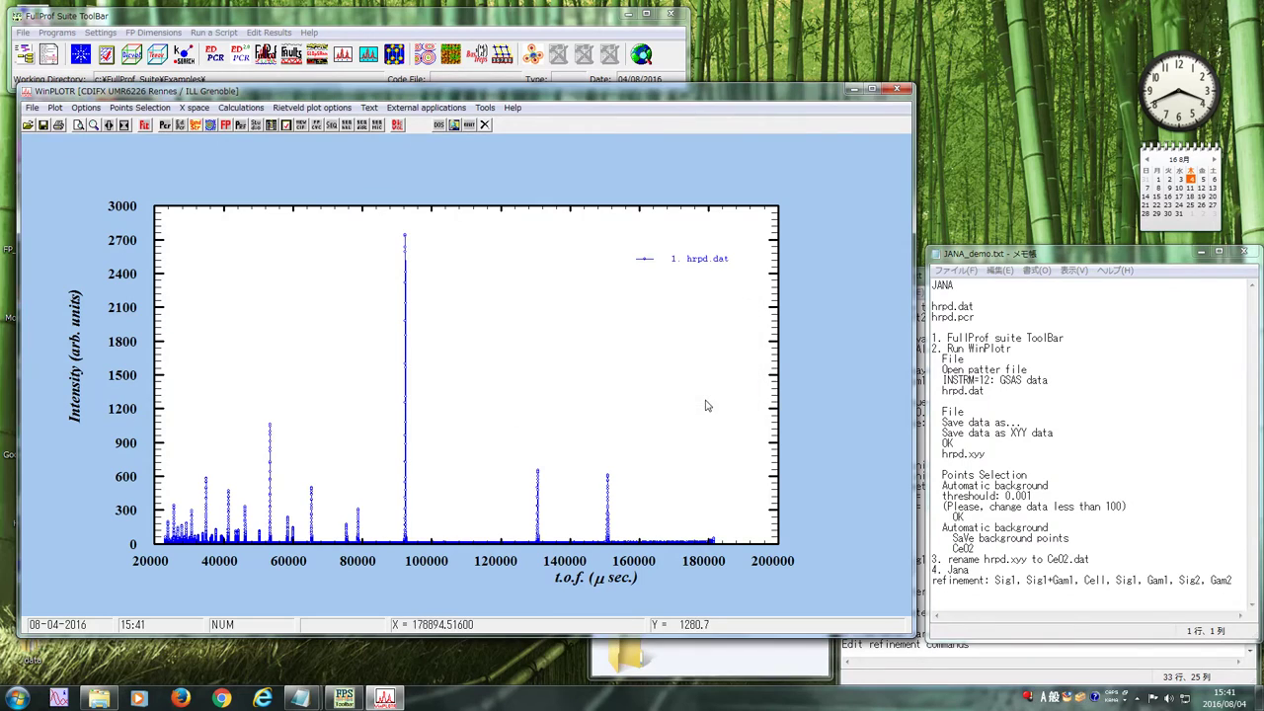
# - Duplicate hrpd.xyy in the work folder and rename the copy CeO2.dat
pyautogui.click(721, 664)
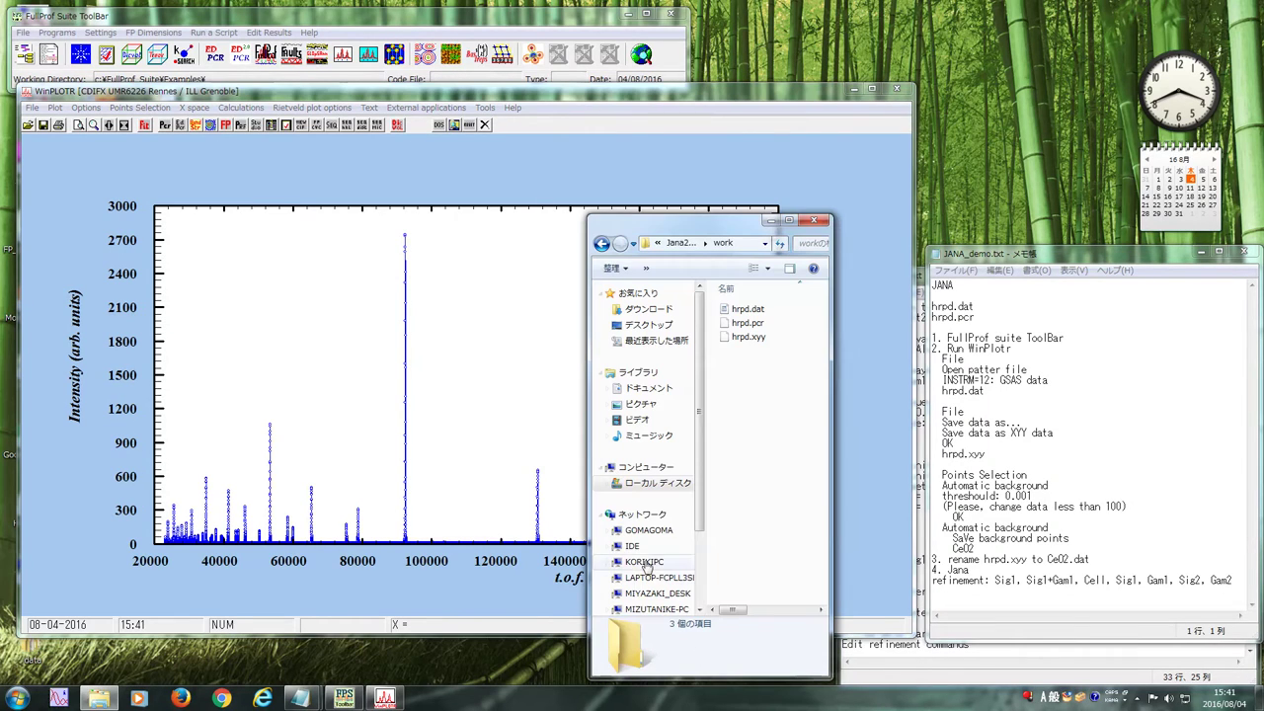
pyautogui.click(751, 341)
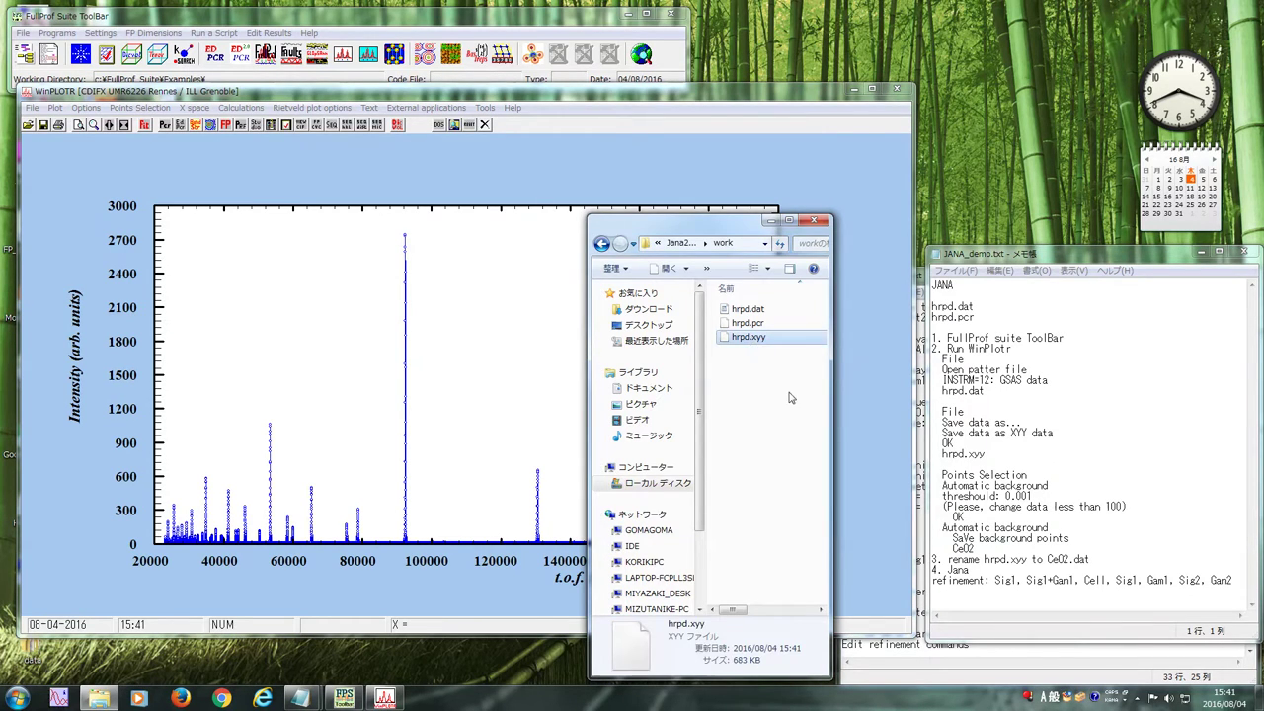
pyautogui.hotkey('ctrl', 'v')
pyautogui.rightClick(762, 310)
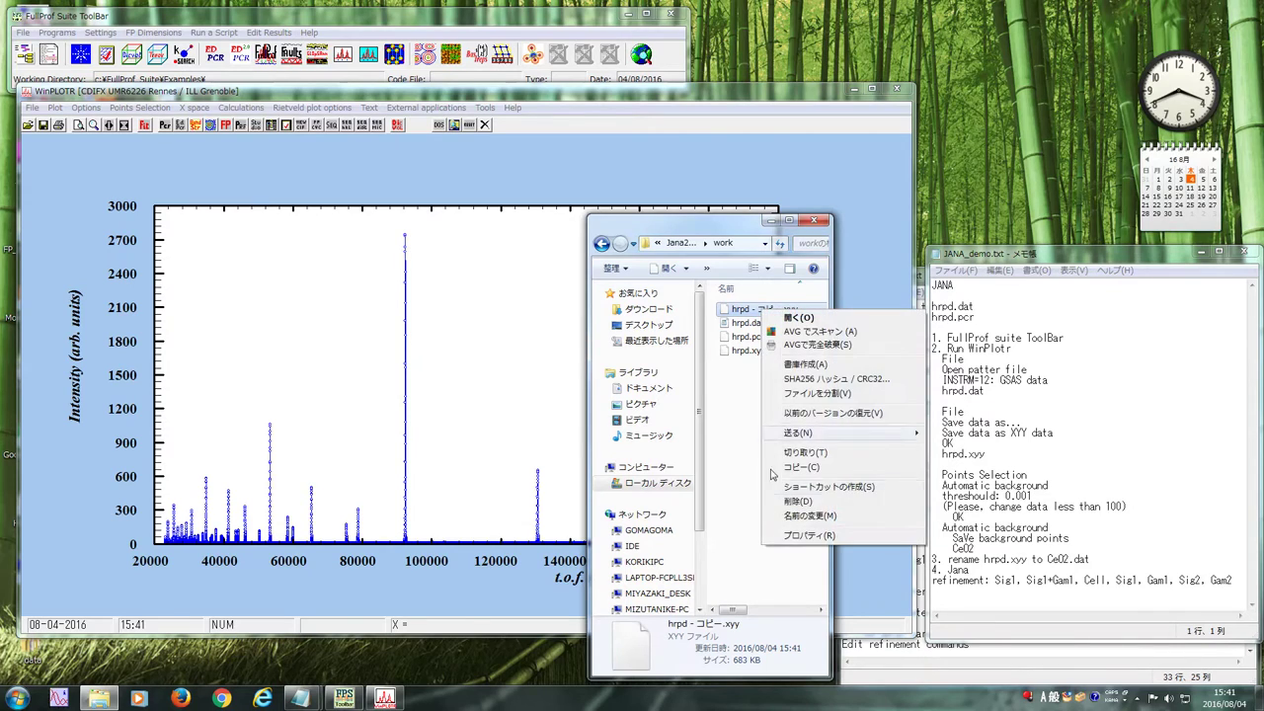
pyautogui.click(790, 516)
pyautogui.write('C')
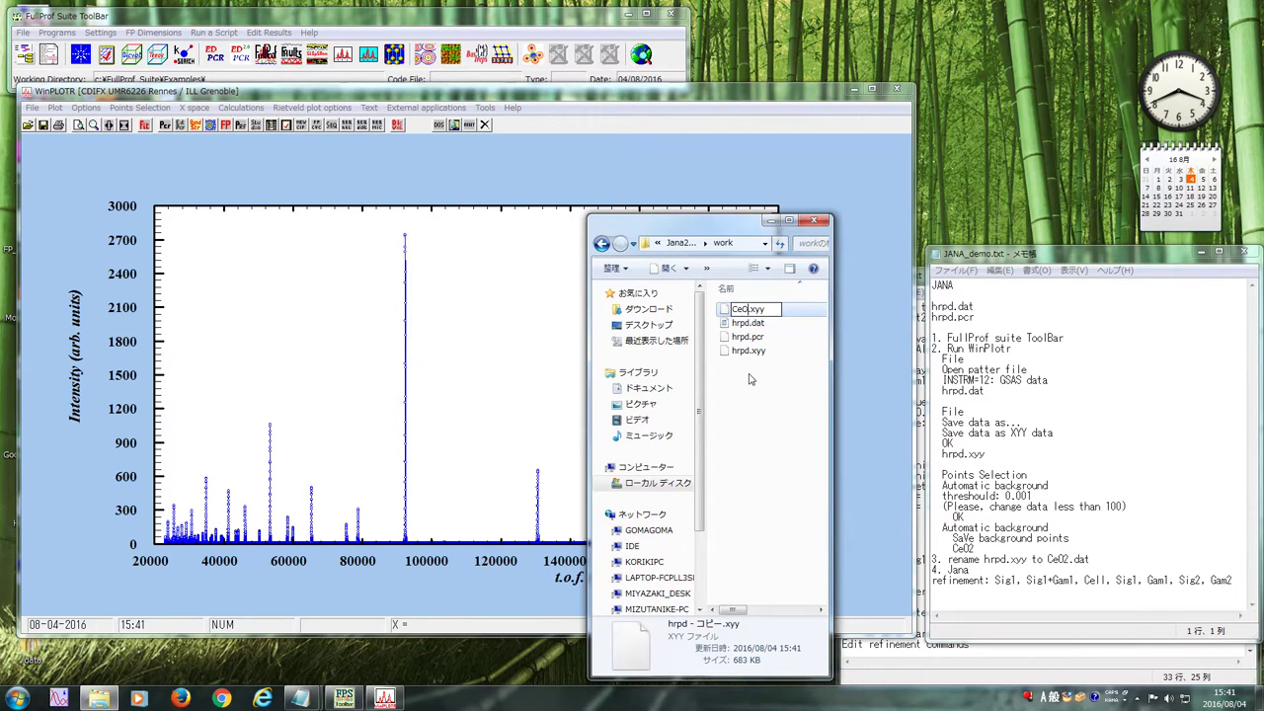
pyautogui.write('eO2.dat')
pyautogui.press('Return')
pyautogui.press('Return')
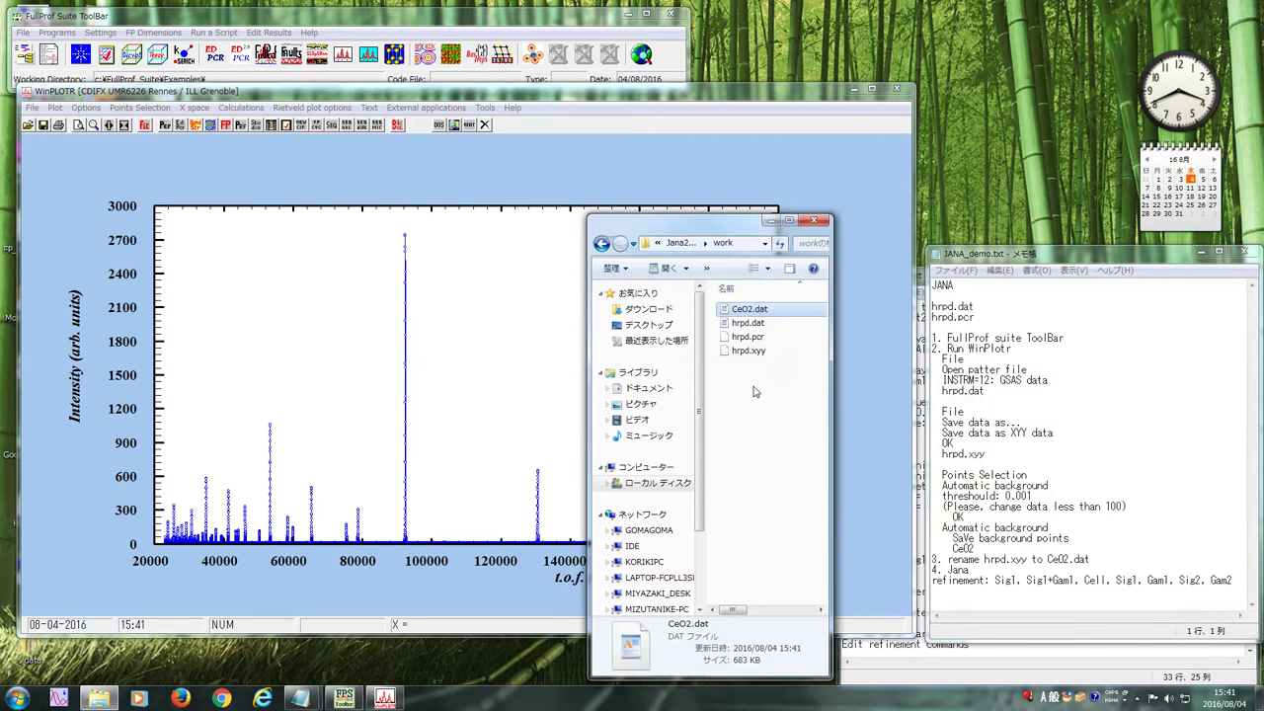
# - Generate automatic background points in WinPLOTR with threshold 0.001 and 3 smoothing iterations, and close the list of background points
pyautogui.click(455, 452)
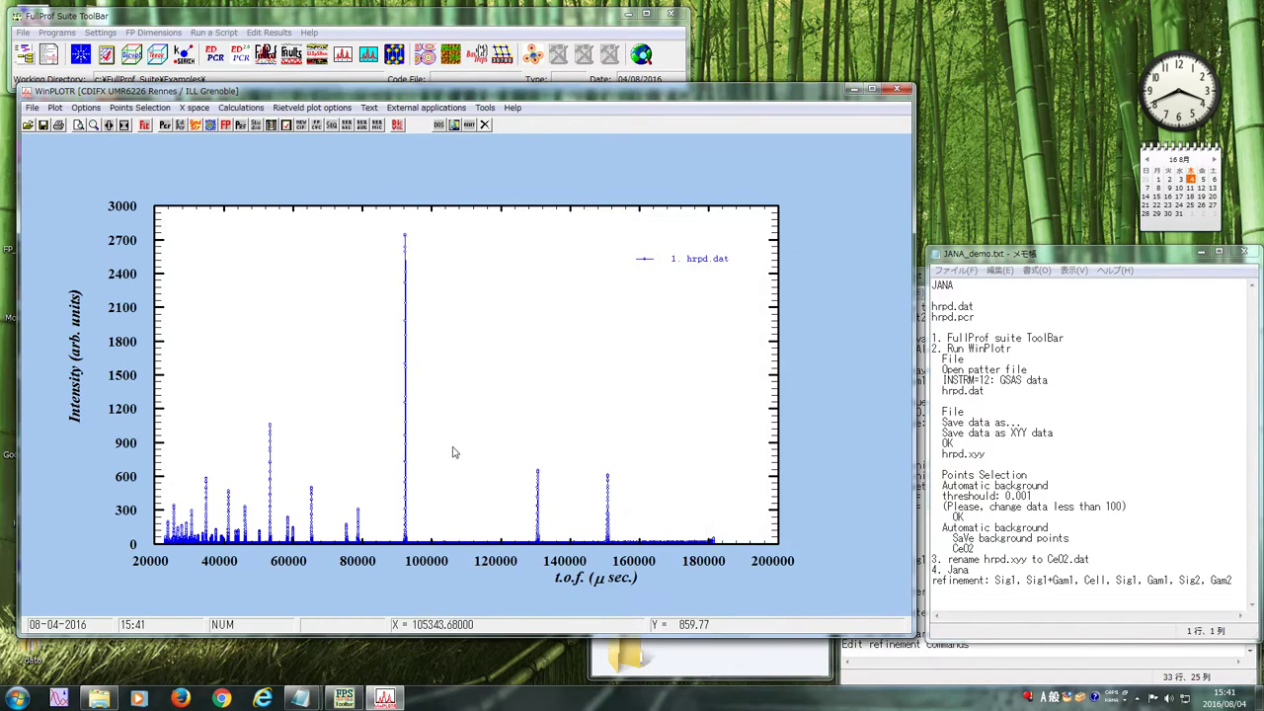
pyautogui.click(155, 109)
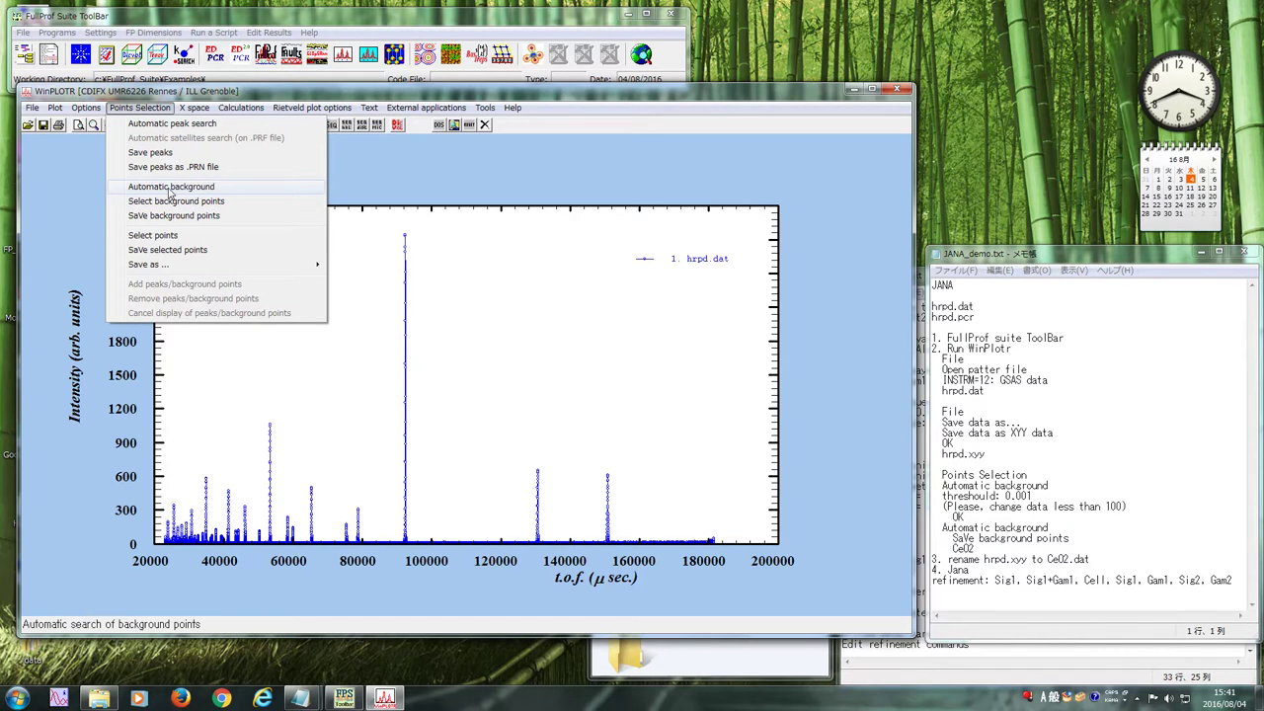
pyautogui.click(226, 188)
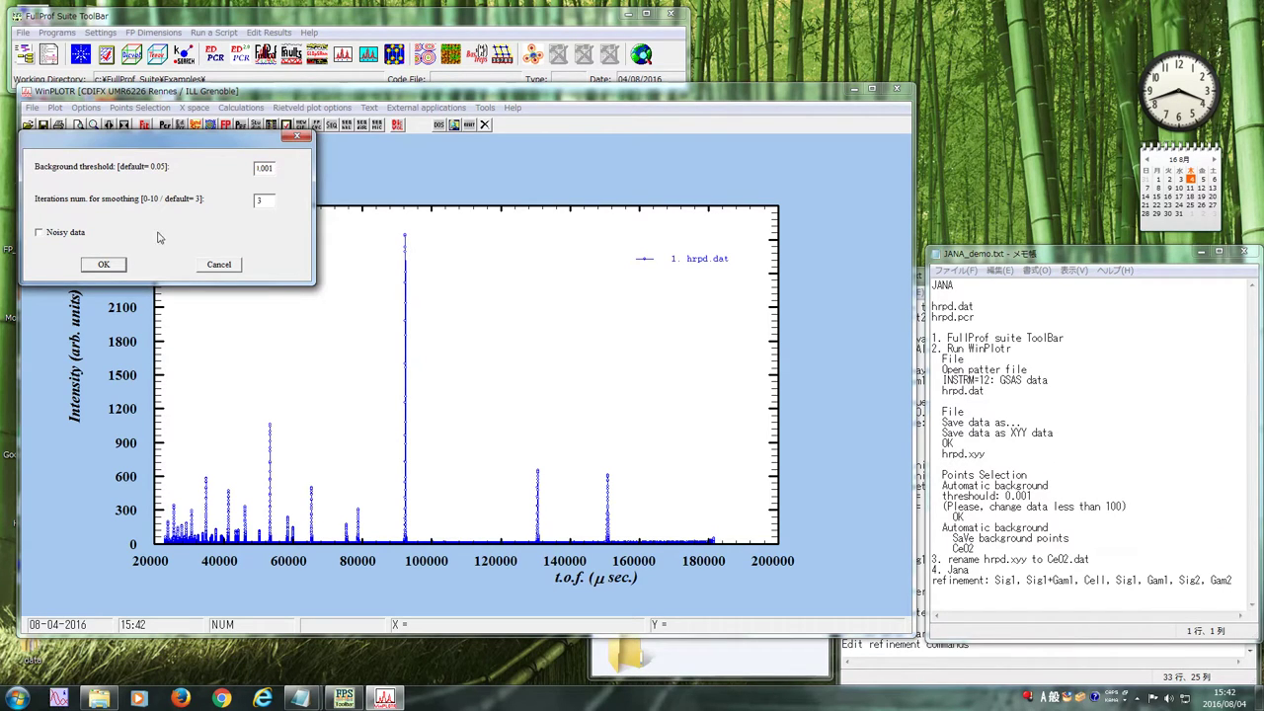
pyautogui.click(115, 265)
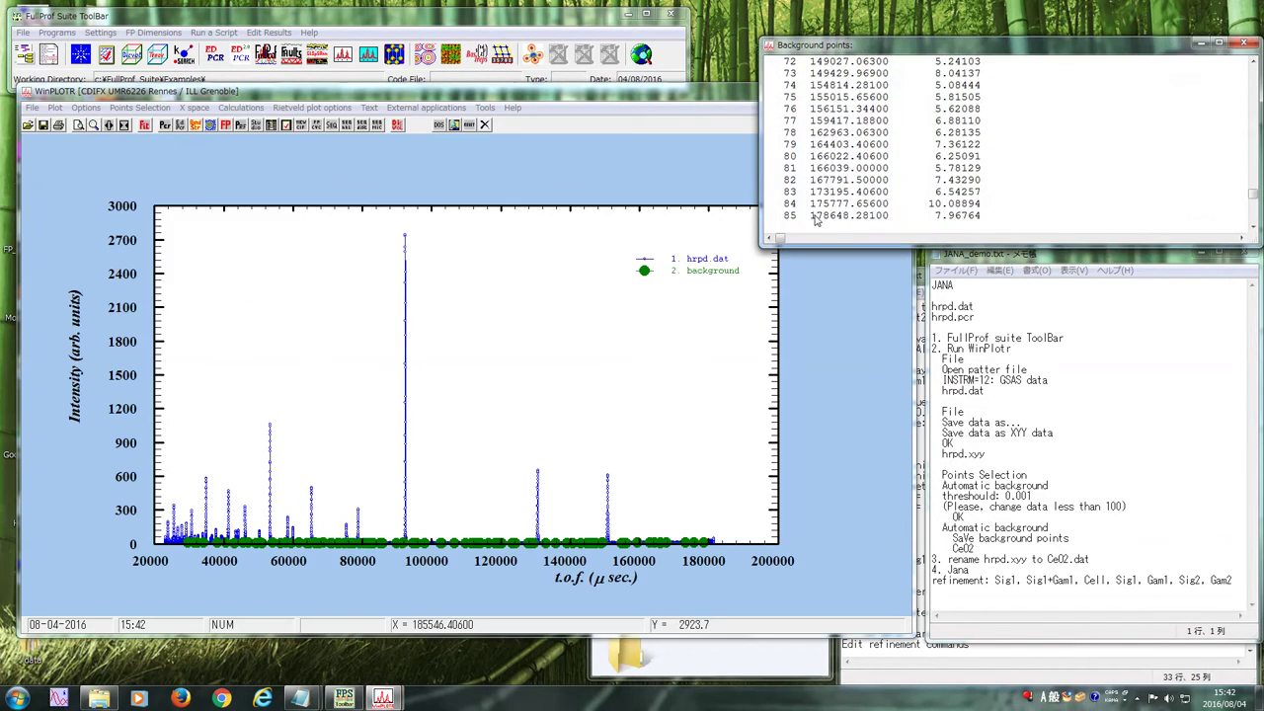
pyautogui.moveTo(1133, 505); pyautogui.dragTo(1024, 506)
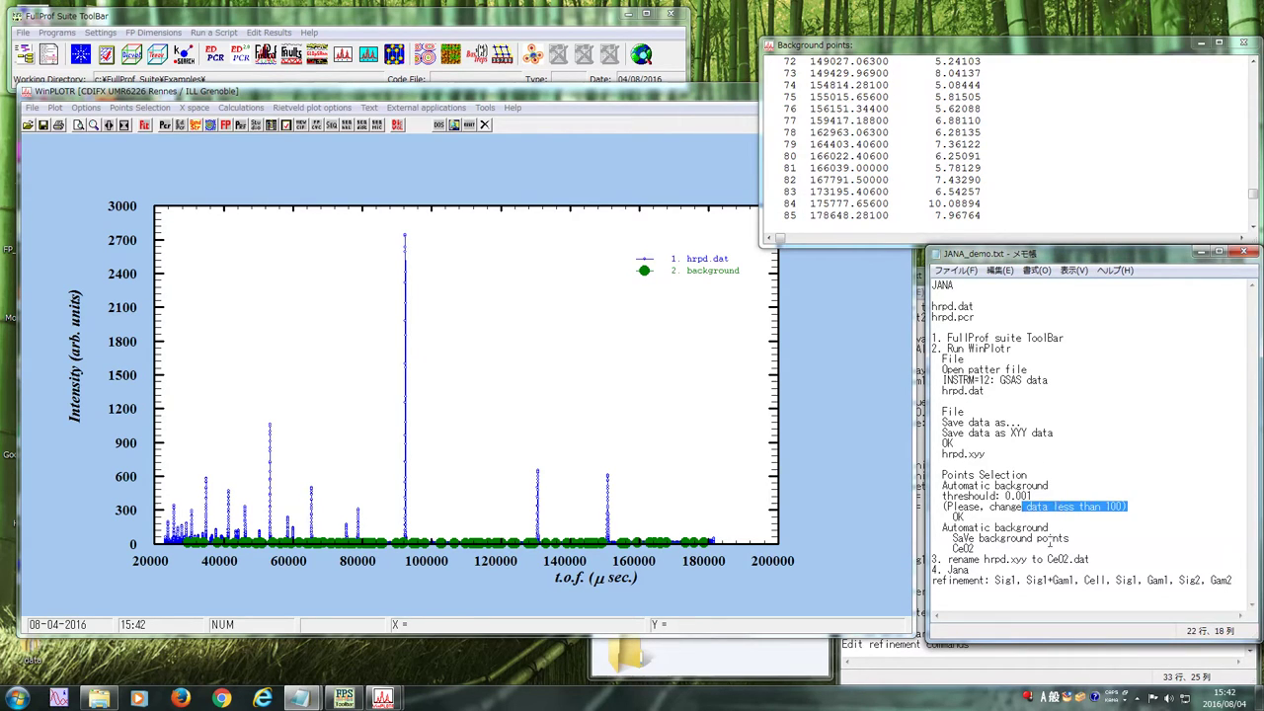
pyautogui.click(1244, 43)
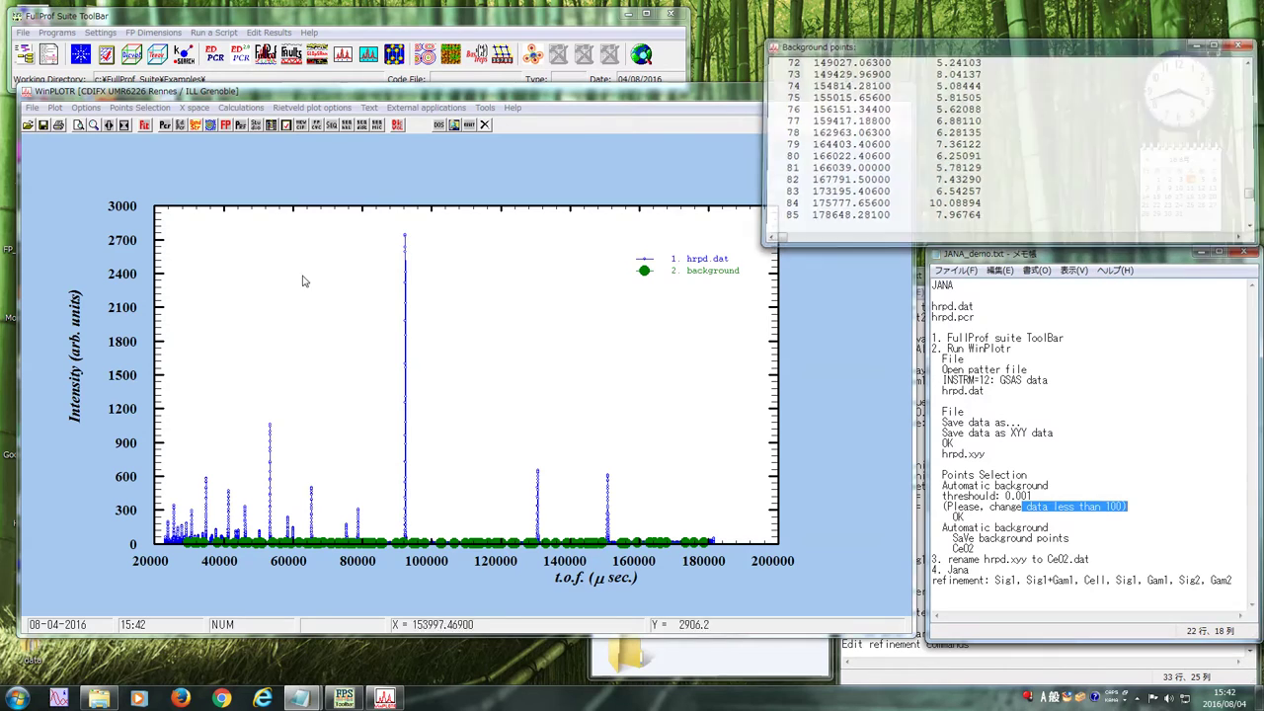
# - Save the background points as a background file named CeO2 in the work folder
pyautogui.click(140, 107)
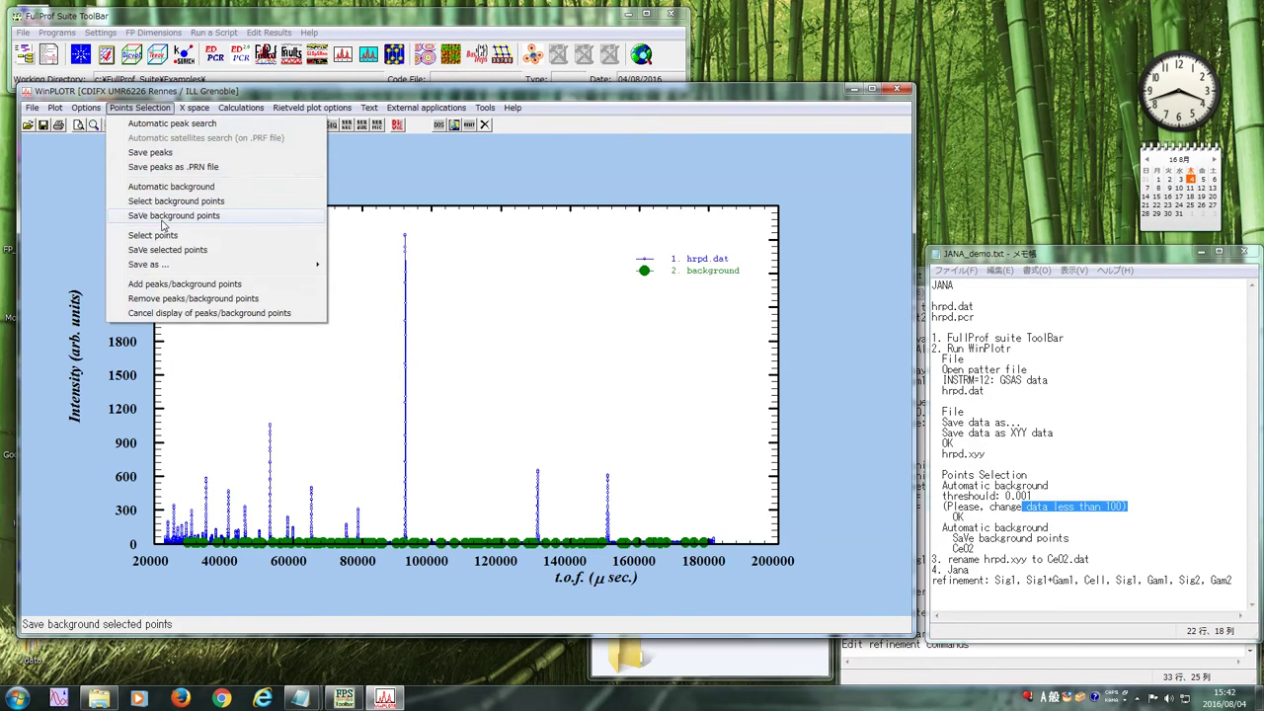
pyautogui.click(254, 213)
pyautogui.click(619, 394)
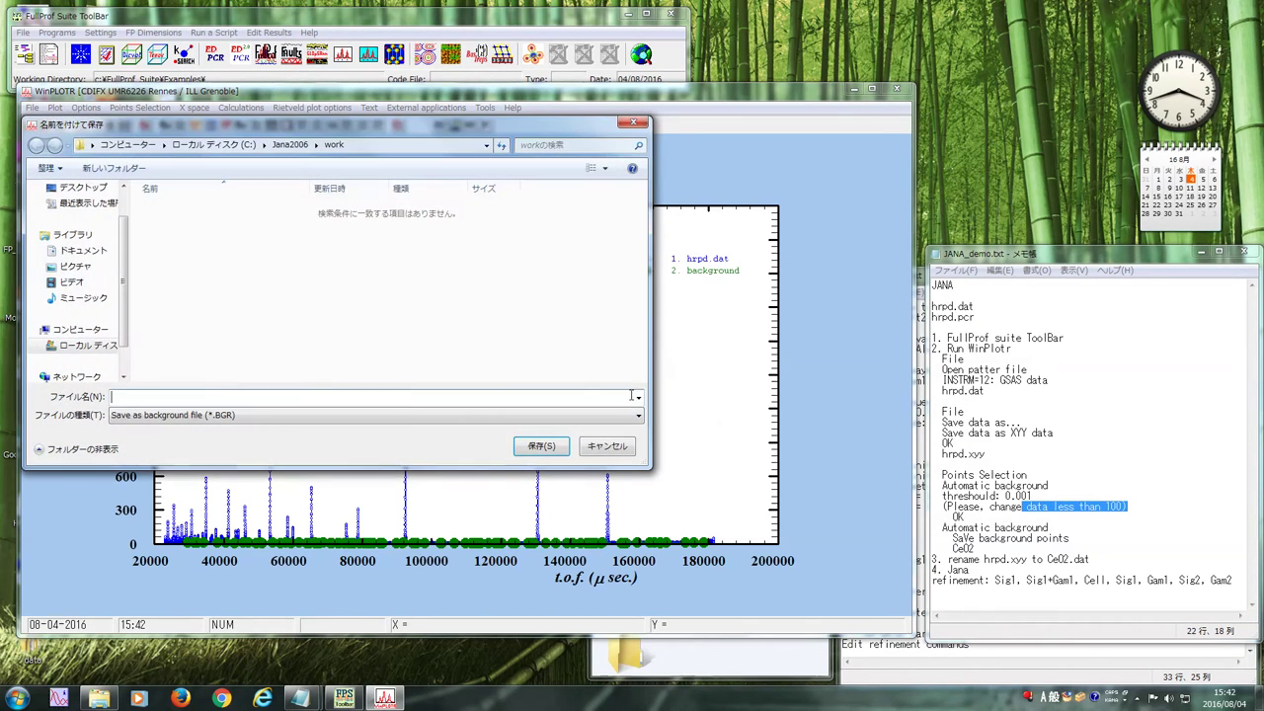
pyautogui.write('Ce')
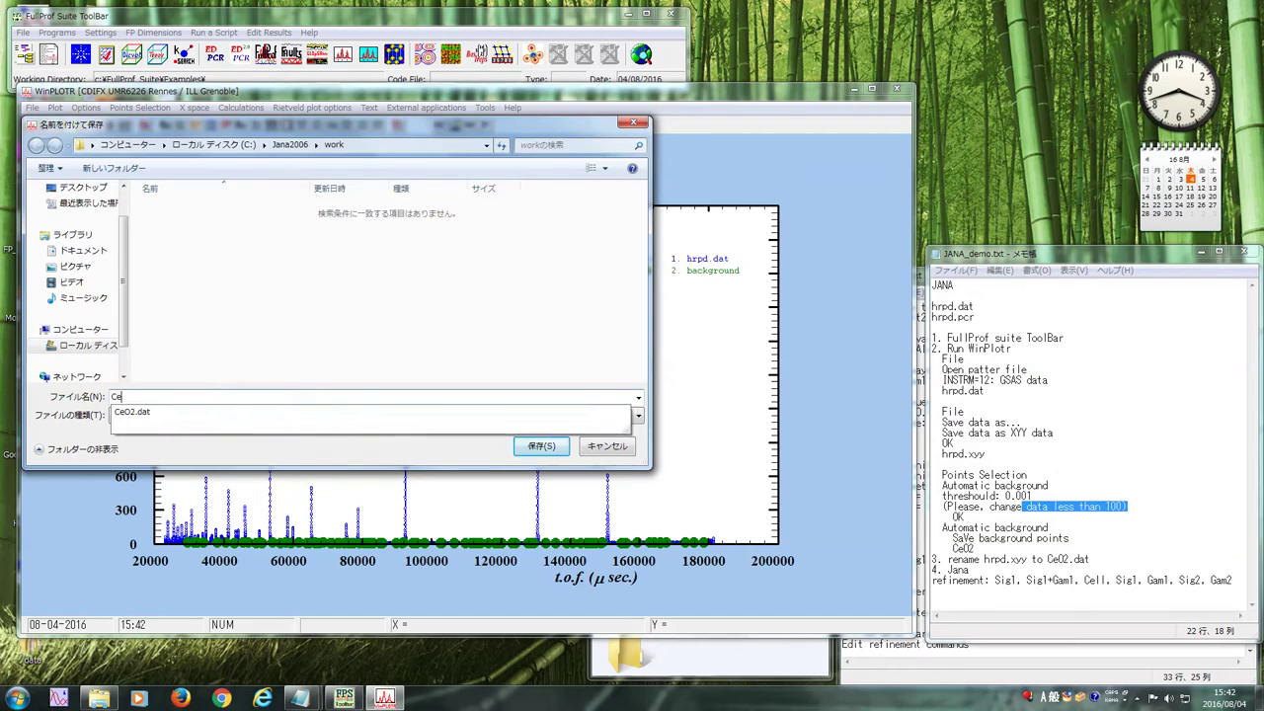
pyautogui.write('O2')
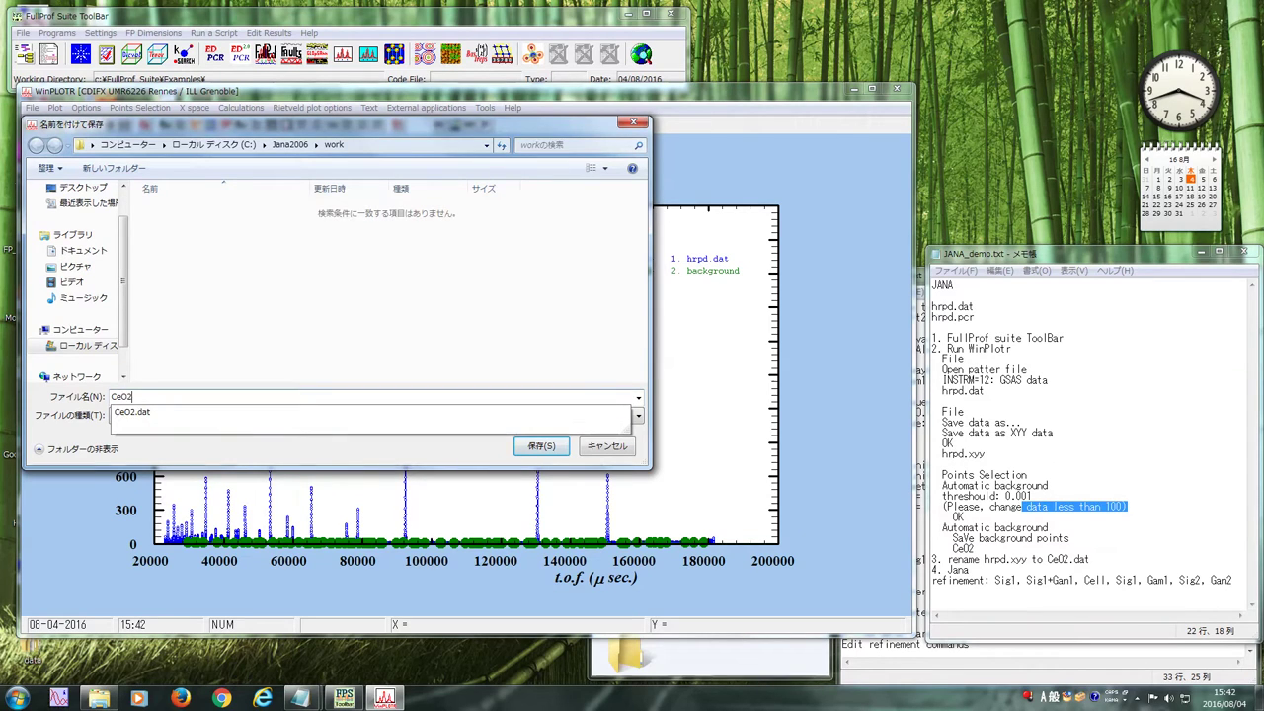
pyautogui.click(541, 446)
pyautogui.click(750, 393)
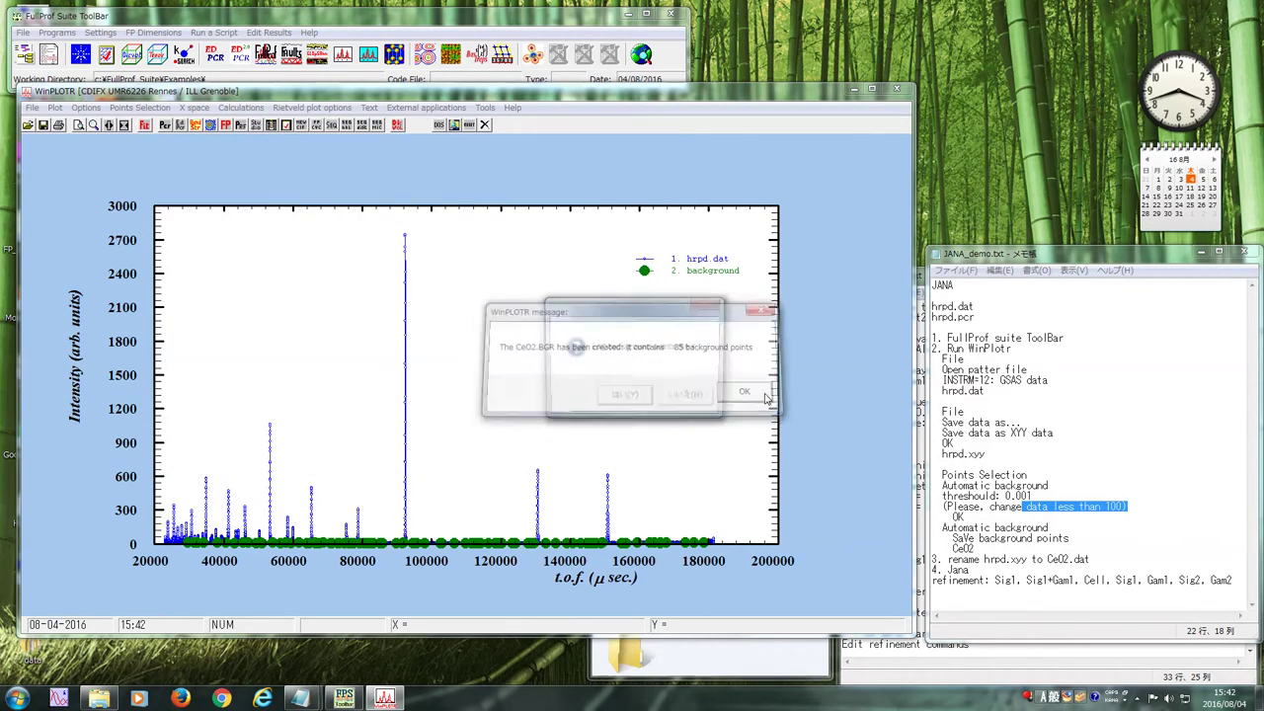
# - Open the saved CeO2.BGR file, look through its list of background positions and intensities, and close it
pyautogui.click(646, 400)
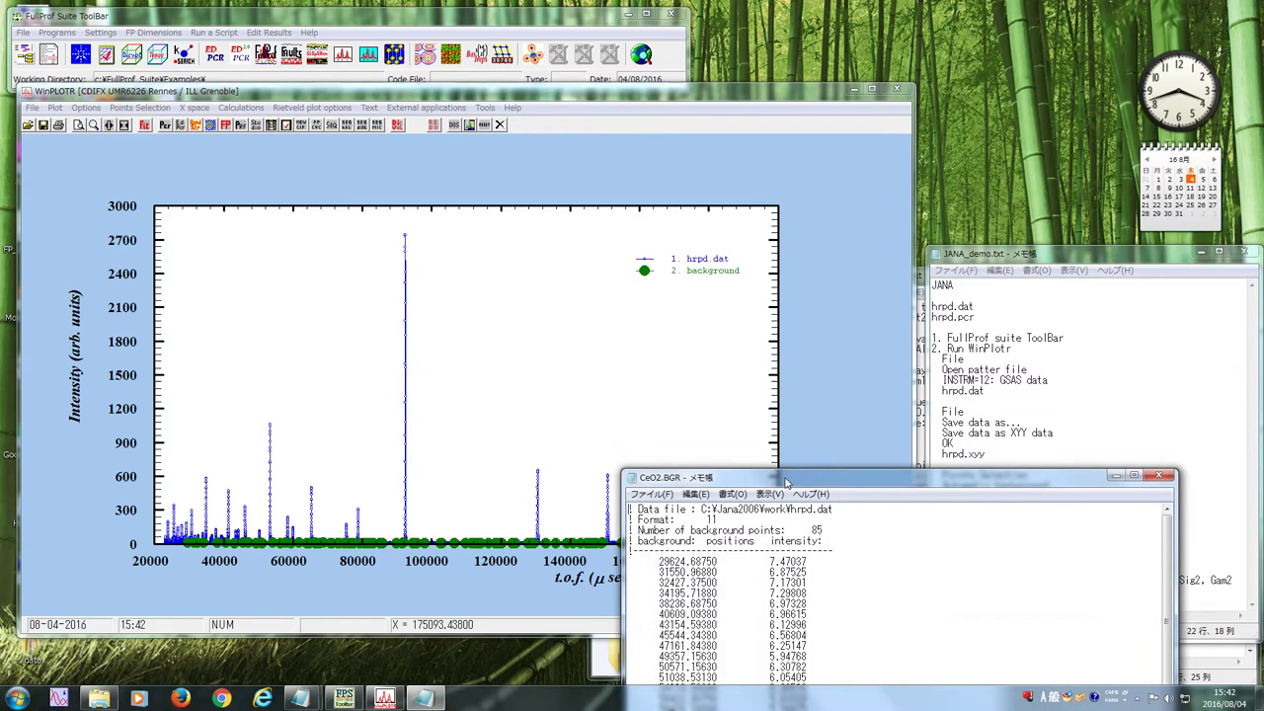
pyautogui.moveTo(787, 482); pyautogui.dragTo(749, 48)
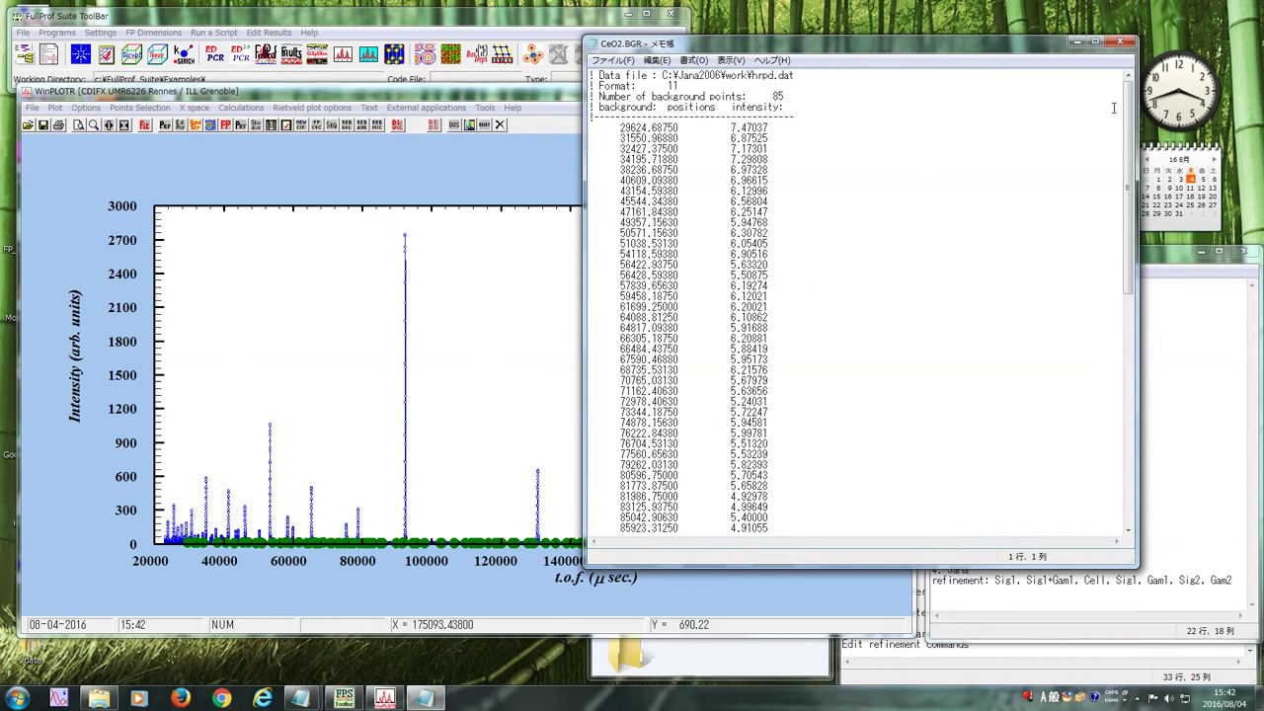
pyautogui.scroll(-15, 1109, 282)
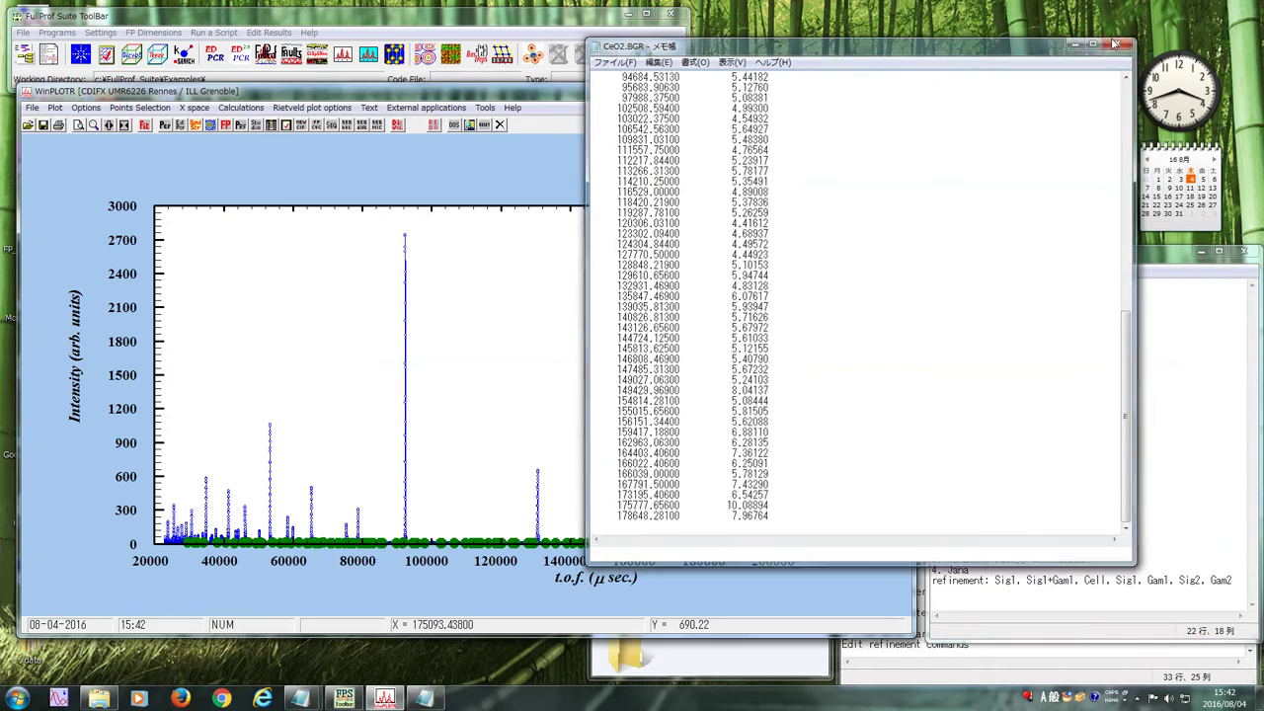
pyautogui.click(1115, 43)
# - Bring up the work folder, then shrink the WinPLOTR window and move it aside to uncover the desktop icons
pyautogui.click(687, 672)
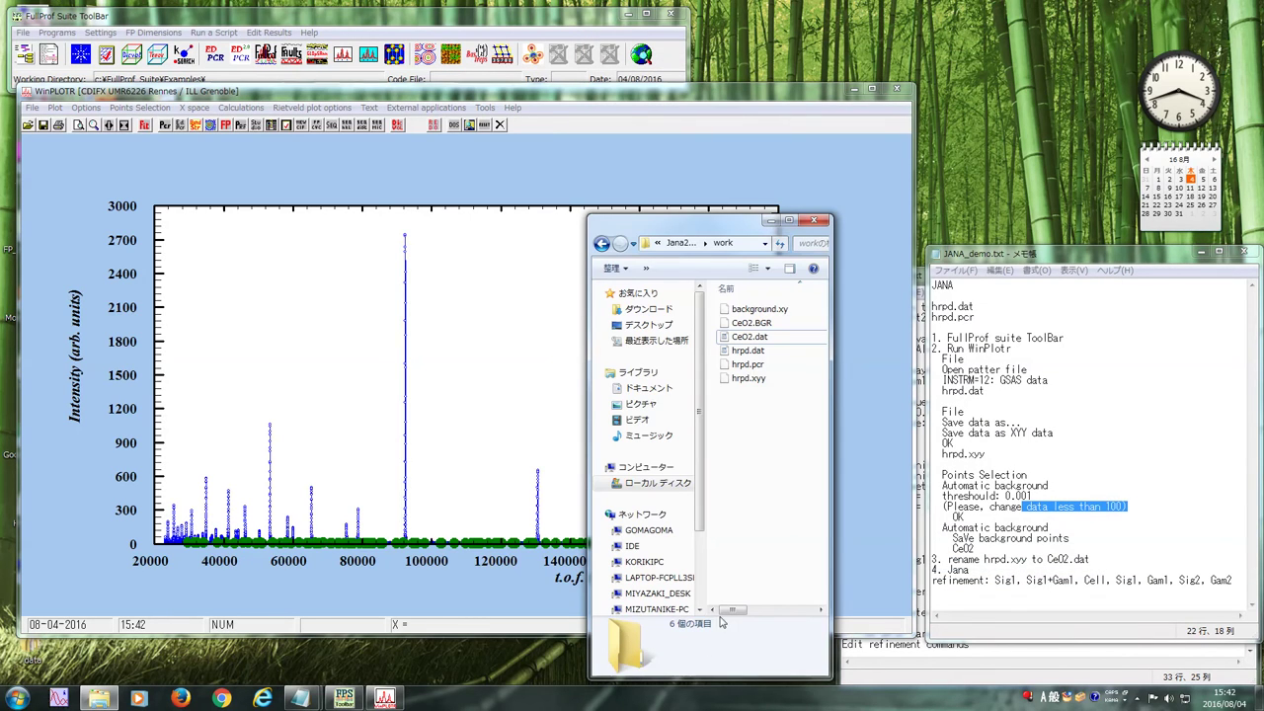
pyautogui.click(777, 336)
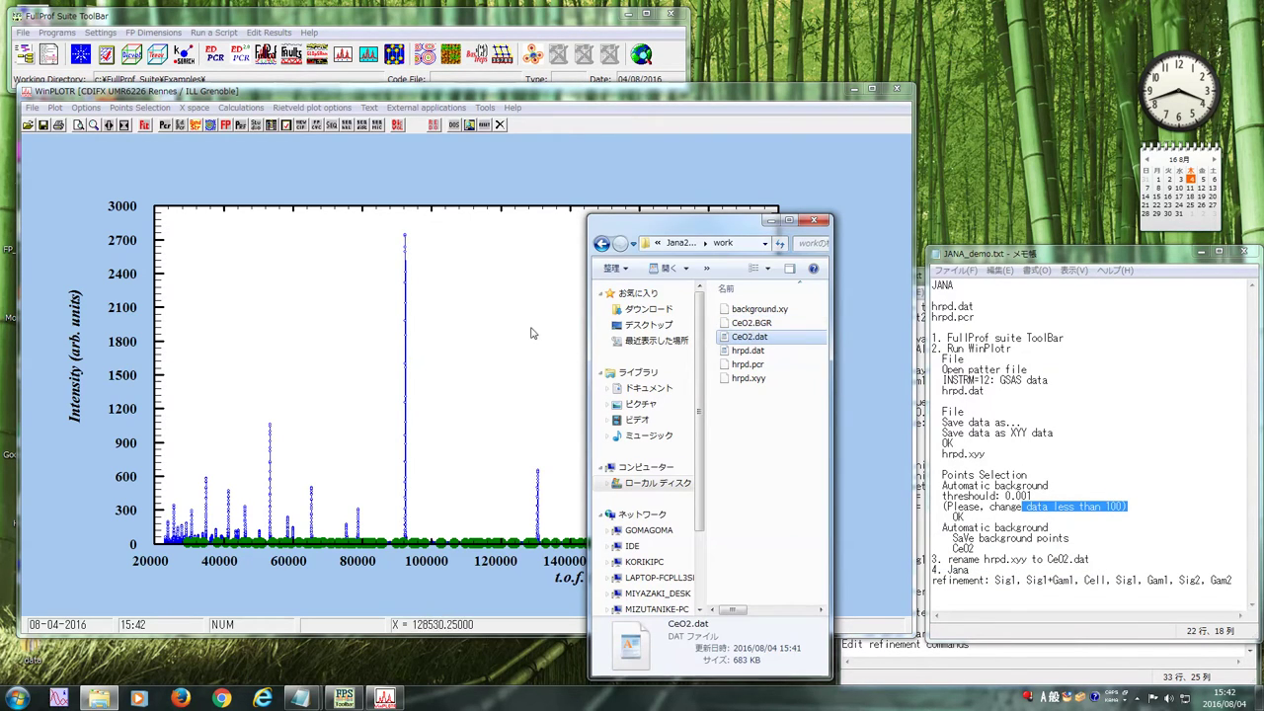
pyautogui.click(530, 333)
pyautogui.moveTo(915, 82); pyautogui.dragTo(618, 201)
pyautogui.moveTo(392, 199); pyautogui.dragTo(1037, 30)
pyautogui.click(651, 227)
pyautogui.click(1012, 516)
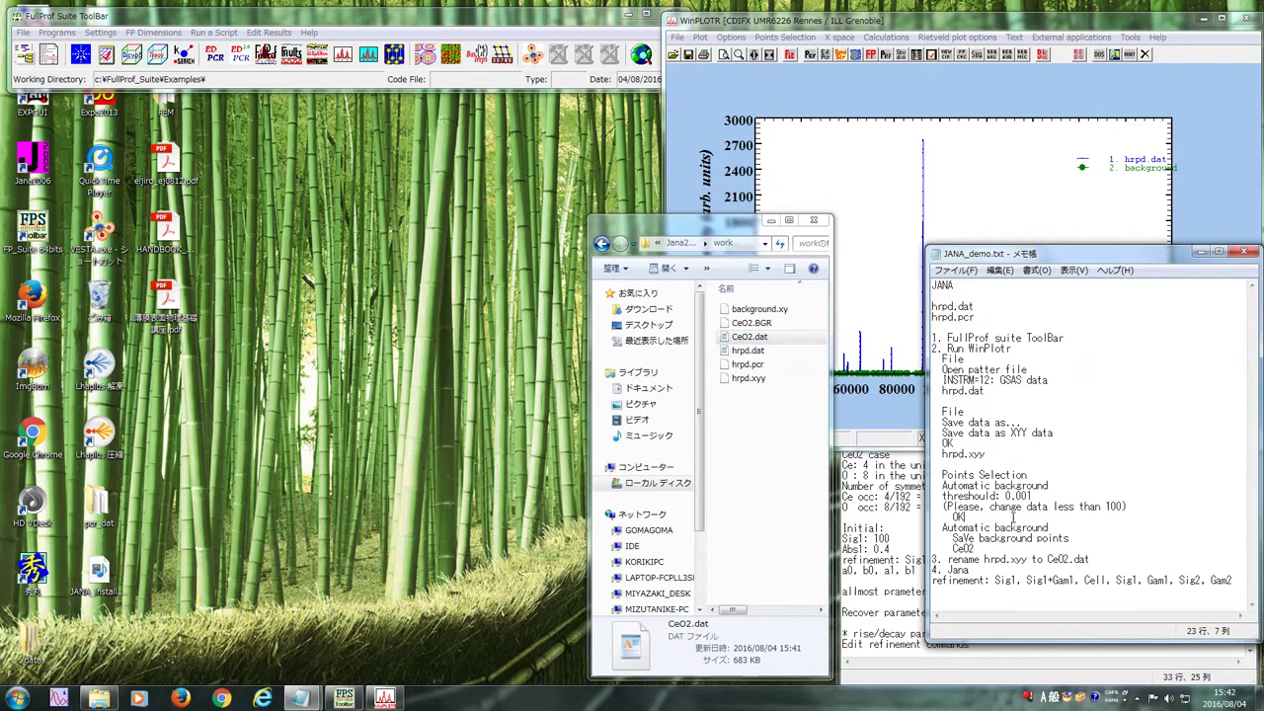
# - Launch Jana2006 and arrange its window and the work folder window so both are accessible beside the notes
pyautogui.click(18, 176)
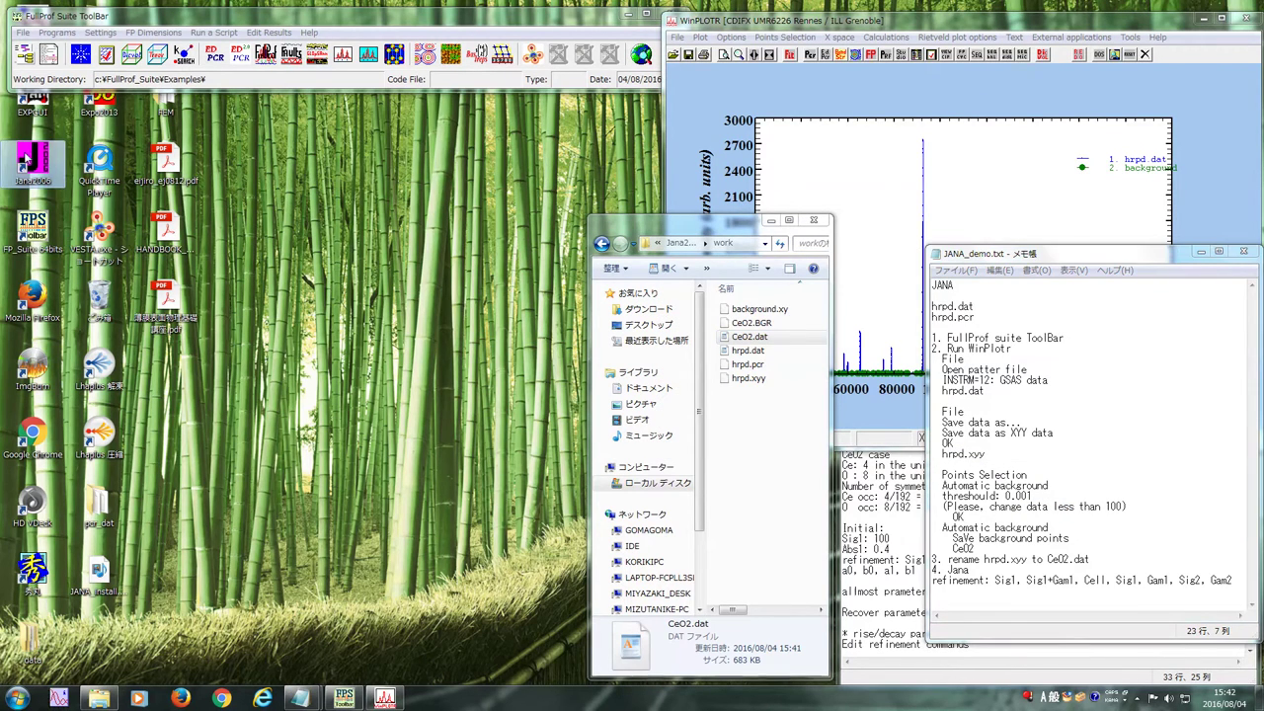
pyautogui.doubleClick(28, 158)
pyautogui.click(741, 583)
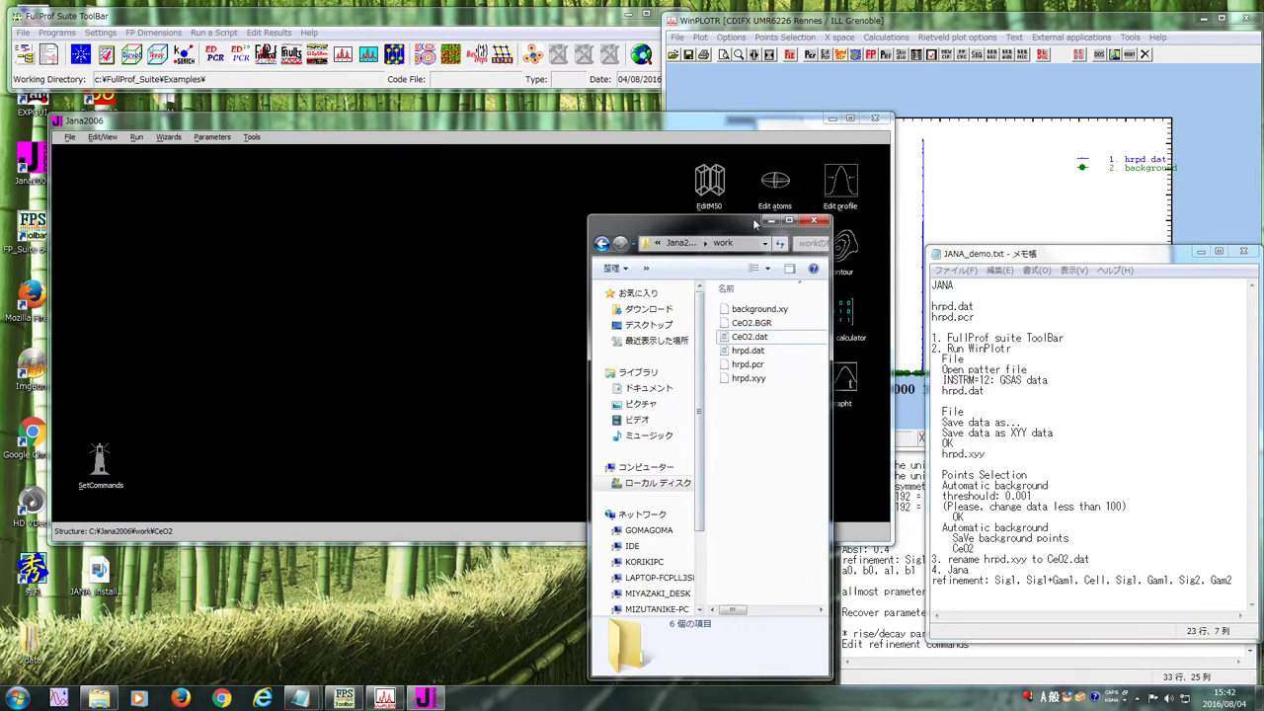
pyautogui.moveTo(742, 213); pyautogui.dragTo(799, 450)
pyautogui.click(499, 312)
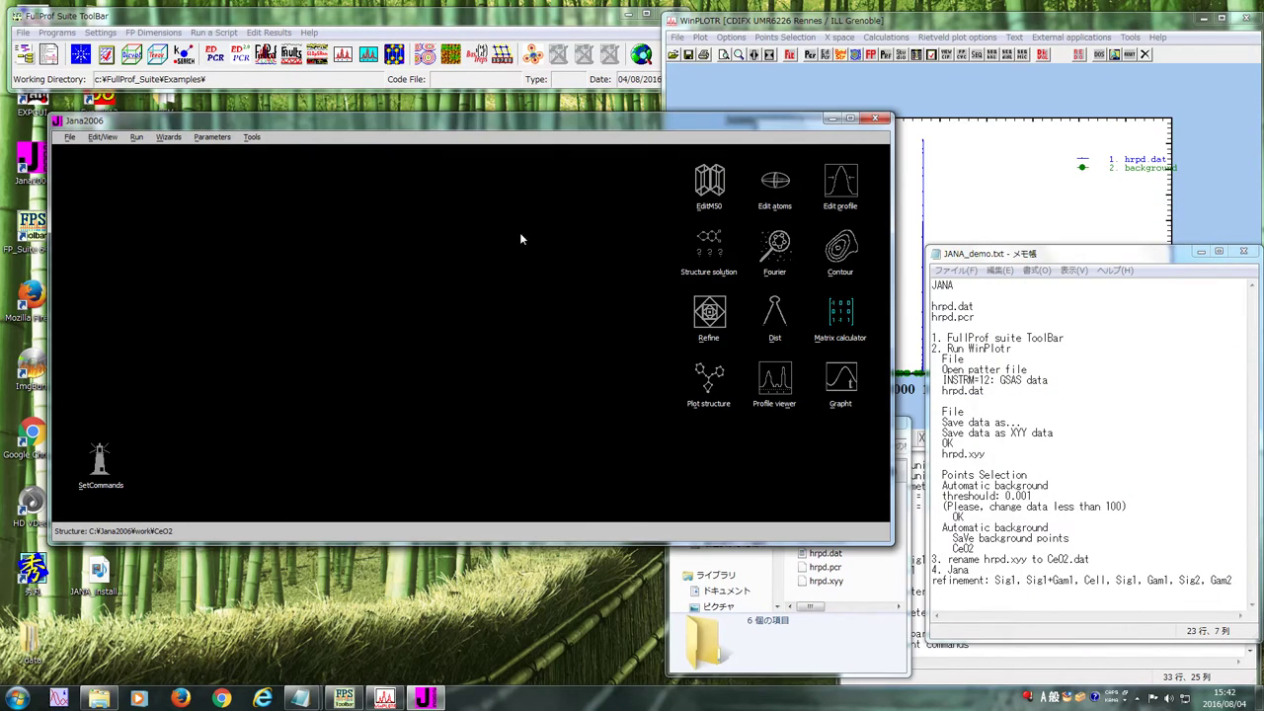
pyautogui.moveTo(549, 125); pyautogui.dragTo(515, 128)
pyautogui.click(35, 140)
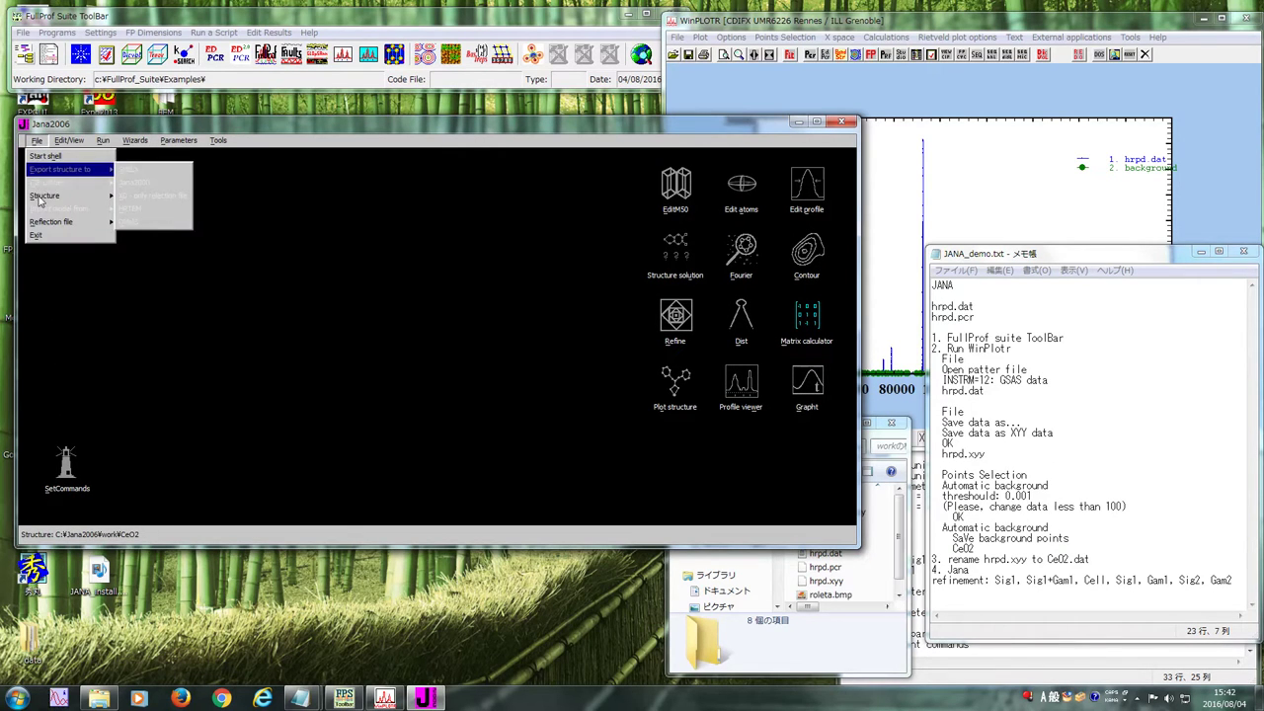
pyautogui.moveTo(72, 202)
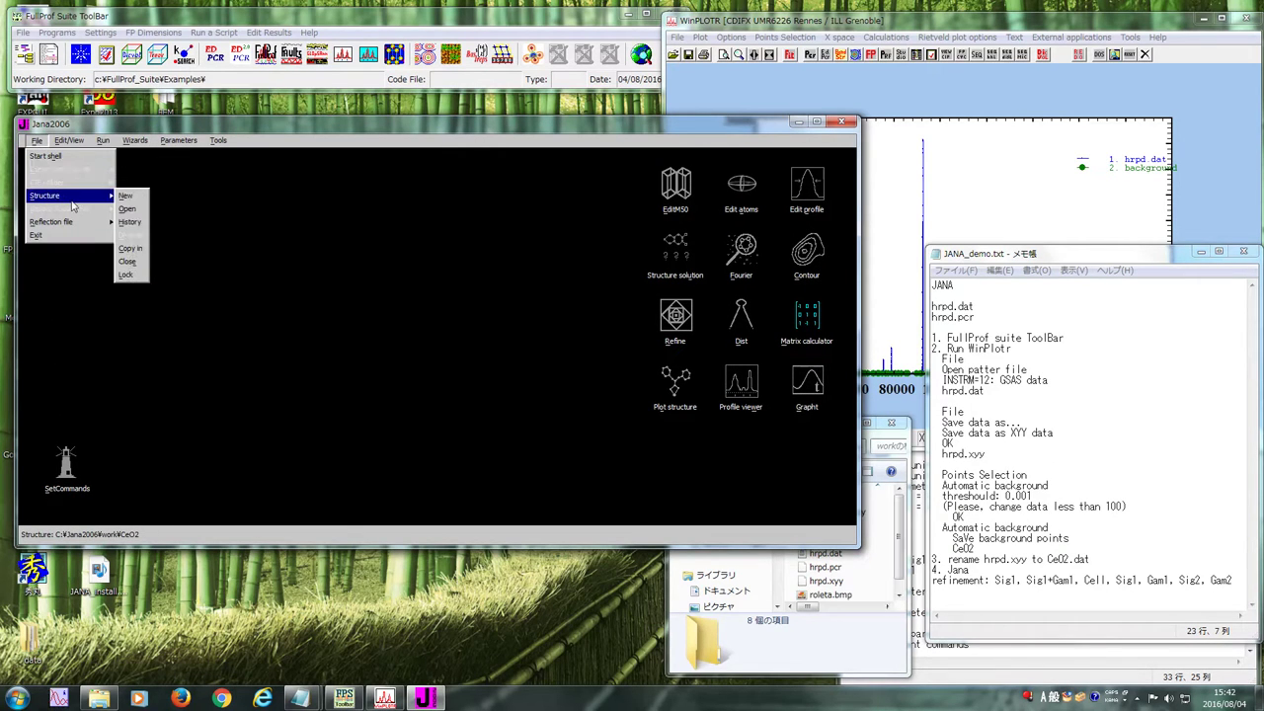
pyautogui.click(130, 197)
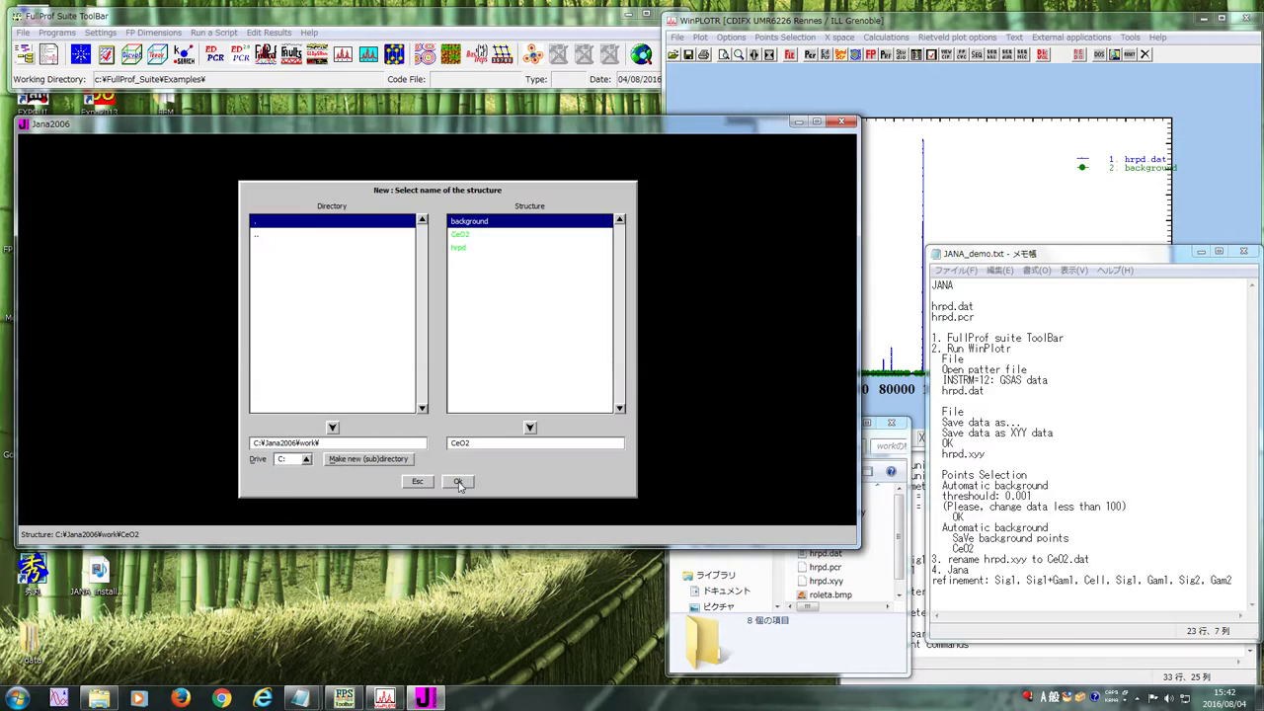
pyautogui.click(462, 234)
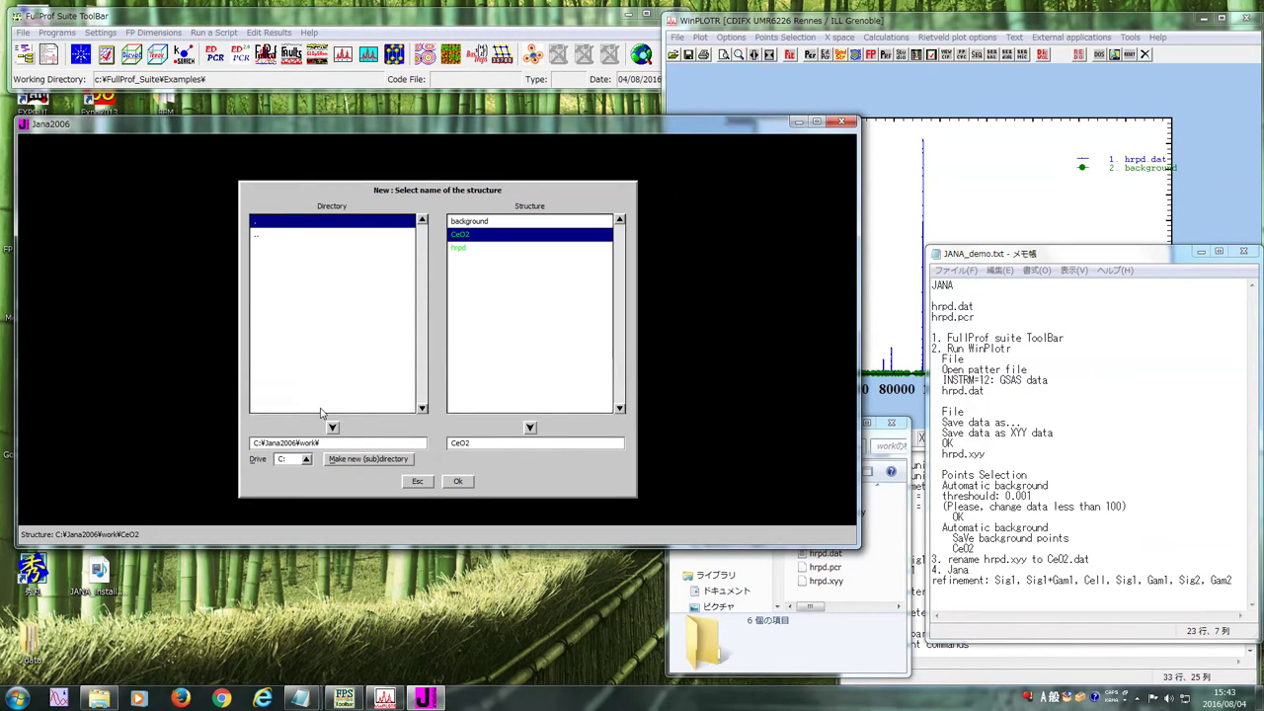
pyautogui.click(263, 235)
pyautogui.doubleClick(263, 235)
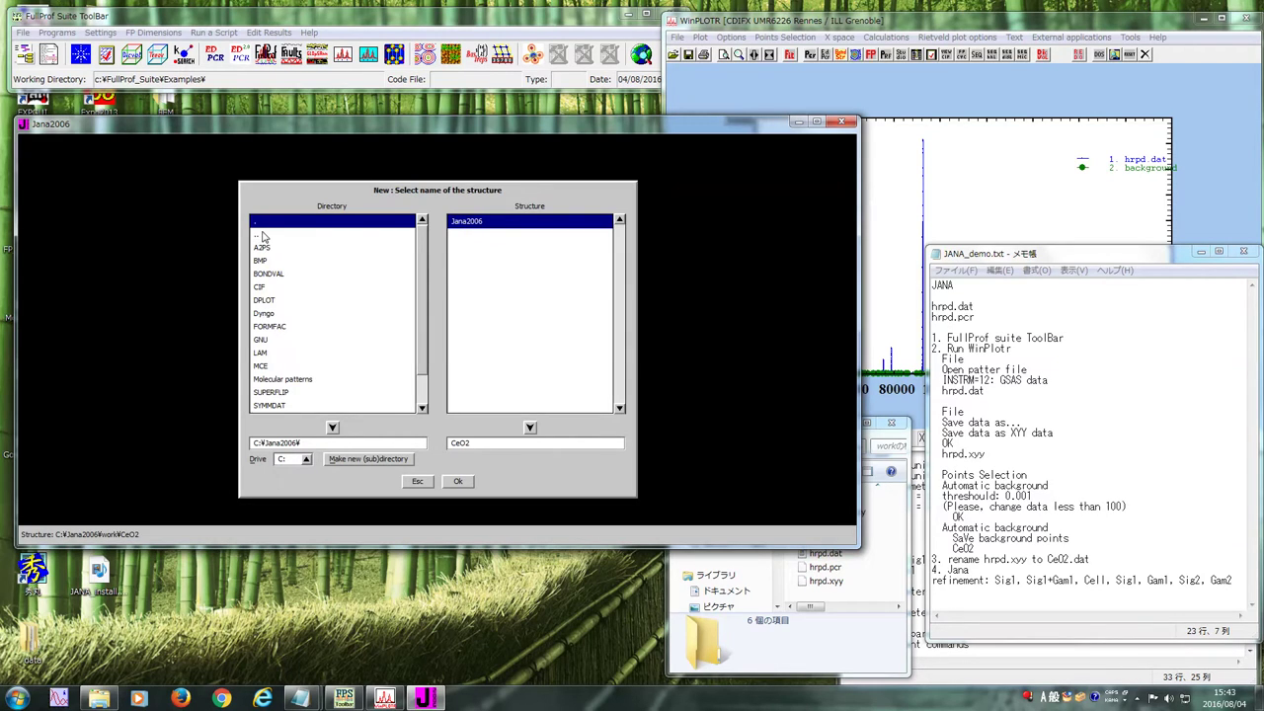
pyautogui.moveTo(427, 269); pyautogui.dragTo(422, 383)
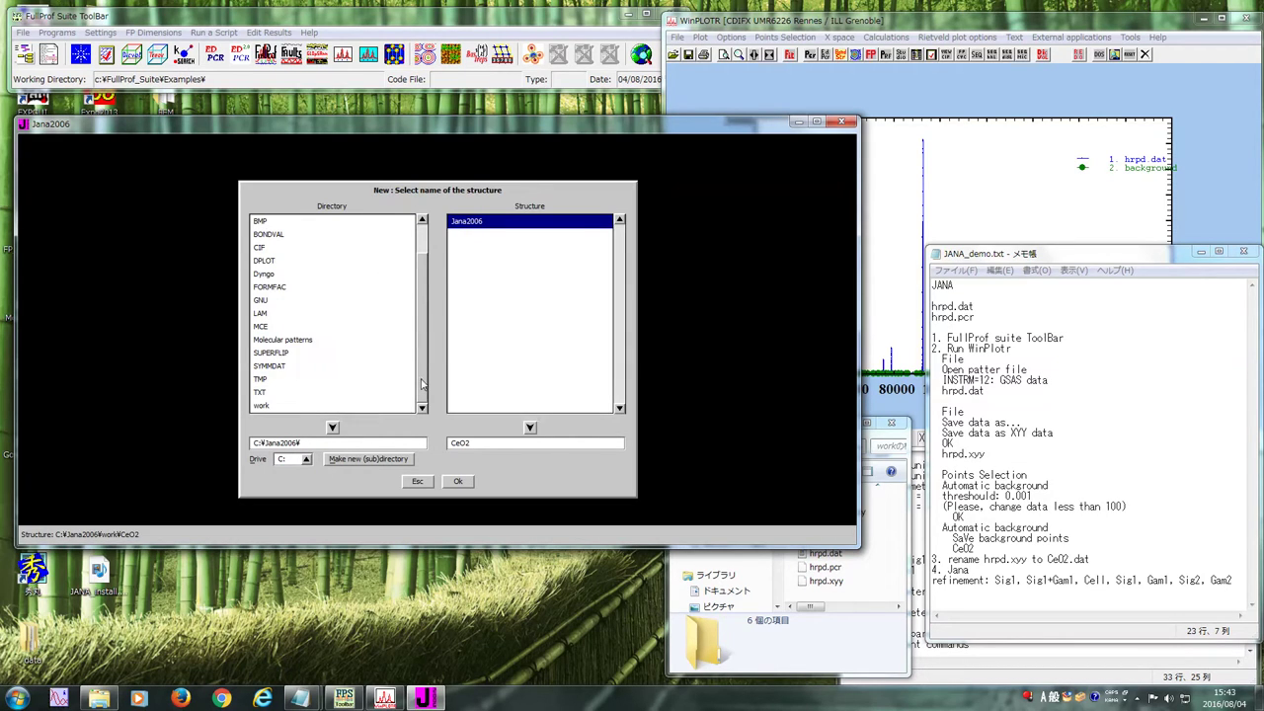
pyautogui.scroll(1, 325, 256)
pyautogui.click(316, 237)
pyautogui.doubleClick(316, 237)
pyautogui.scroll(-2, 330, 365)
pyautogui.scroll(-3, 331, 364)
pyautogui.scroll(3, 334, 393)
pyautogui.scroll(1, 333, 395)
pyautogui.click(267, 328)
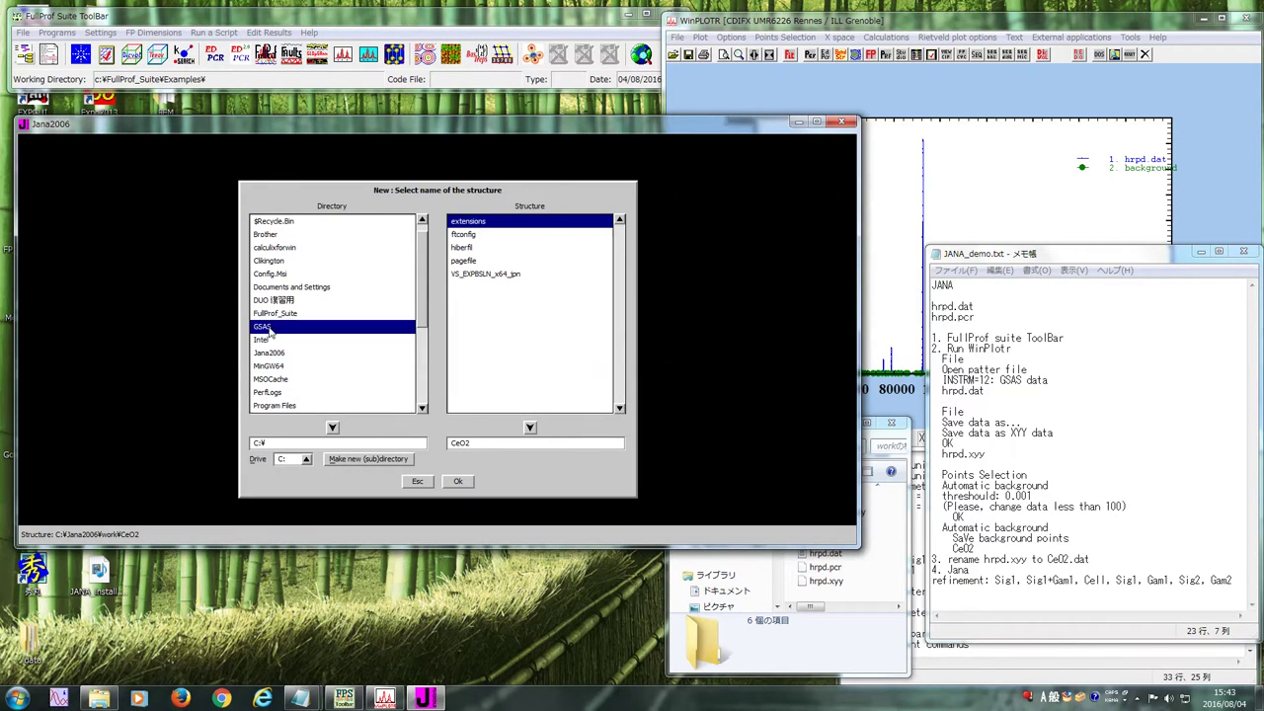
pyautogui.click(277, 354)
pyautogui.doubleClick(269, 355)
pyautogui.scroll(-1, 308, 376)
pyautogui.doubleClick(261, 406)
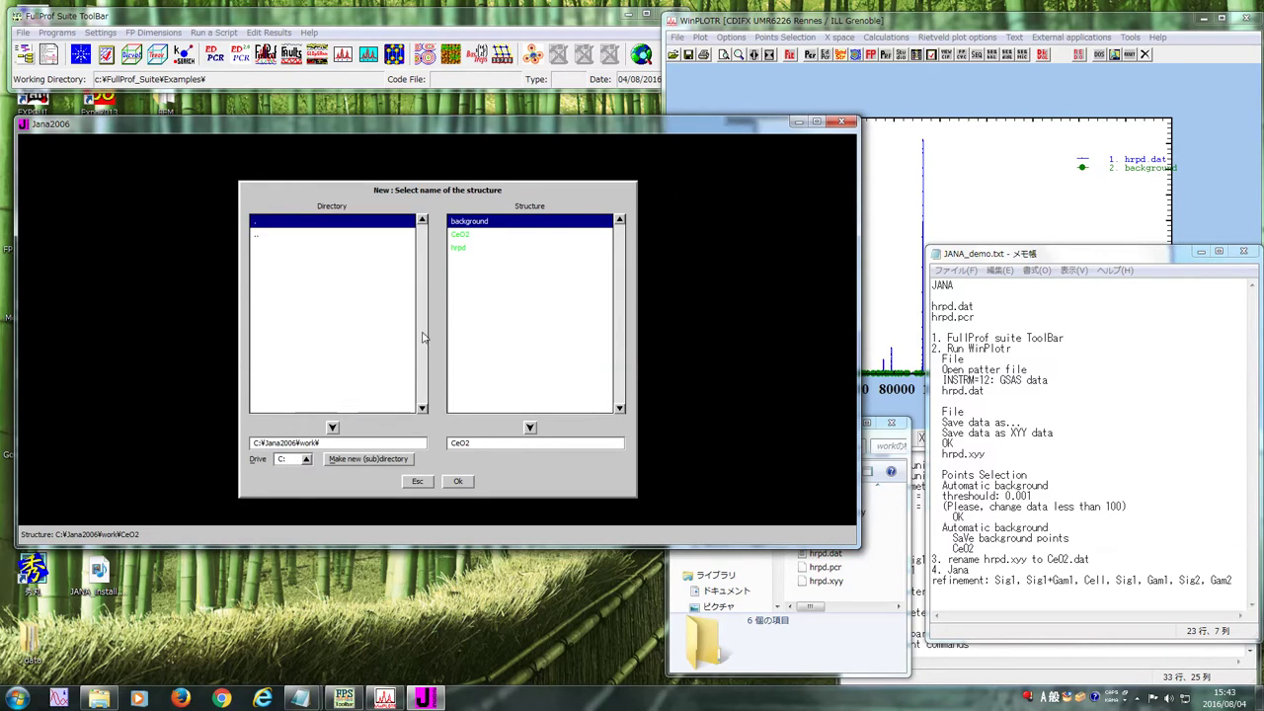
pyautogui.doubleClick(462, 235)
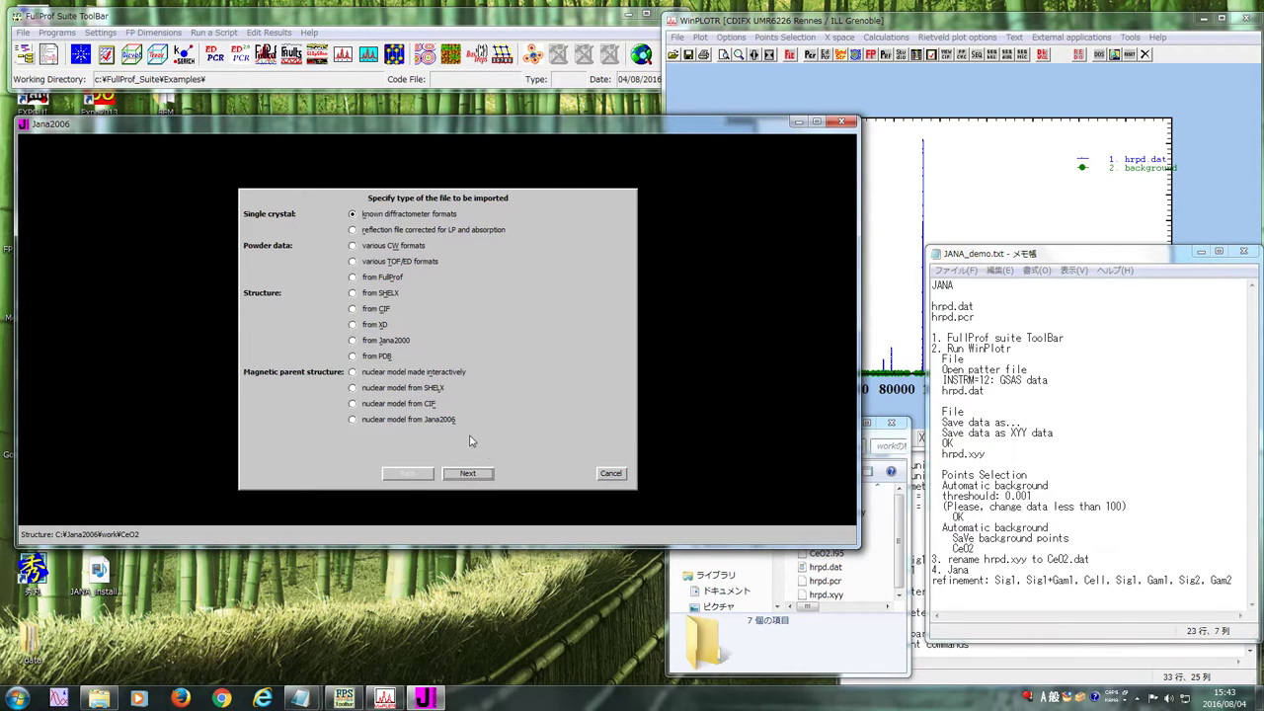
pyautogui.click(611, 475)
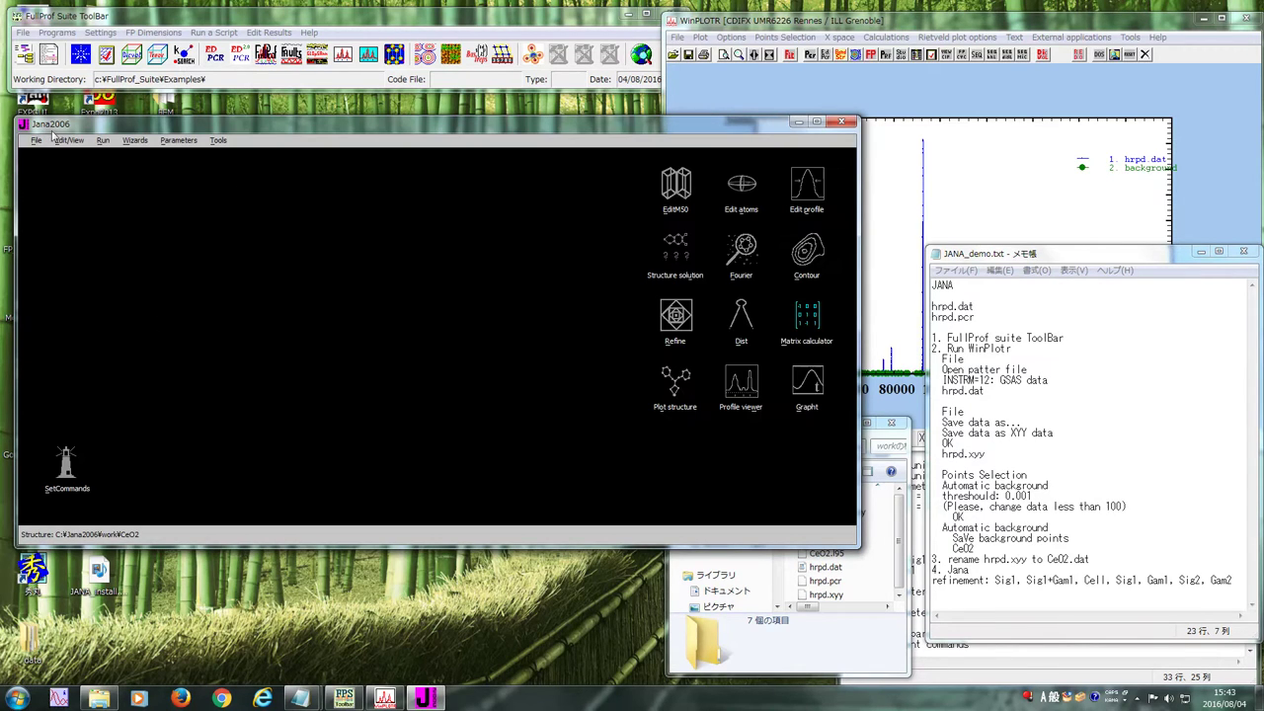
# - Create a new Jana2006 structure named CeO2 in C:\Jana2006\work
pyautogui.click(36, 139)
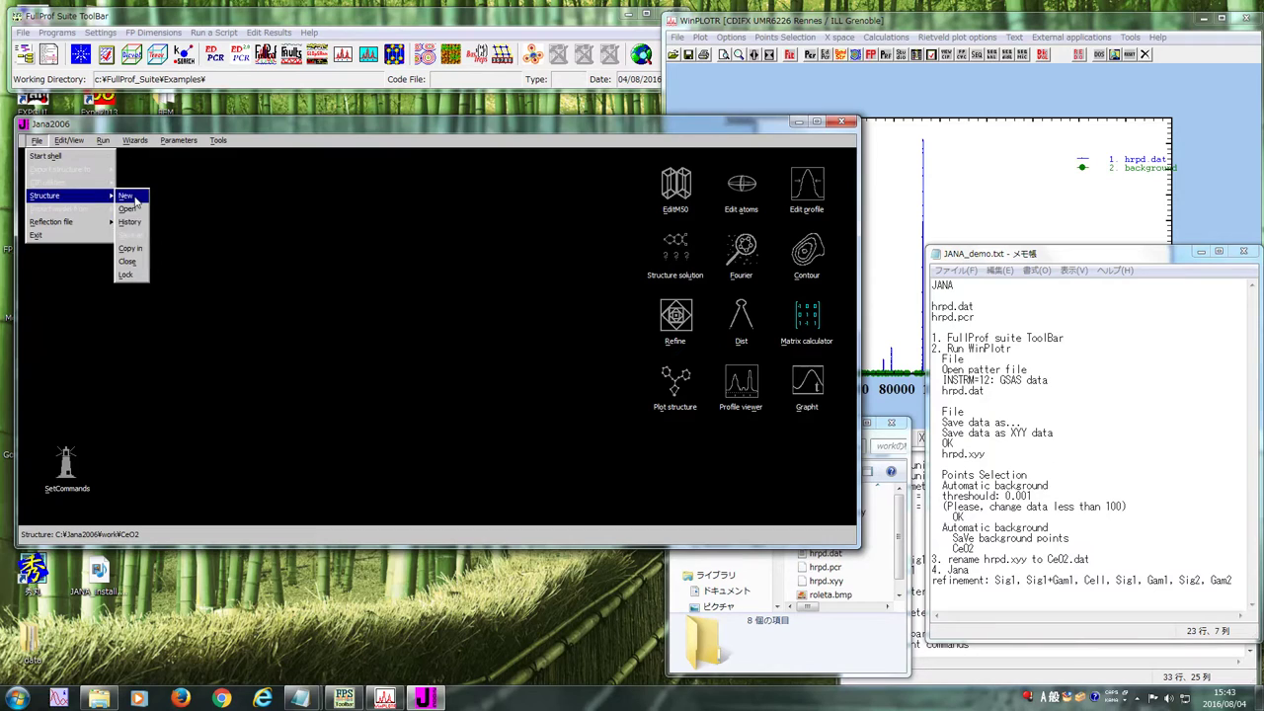
pyautogui.click(136, 209)
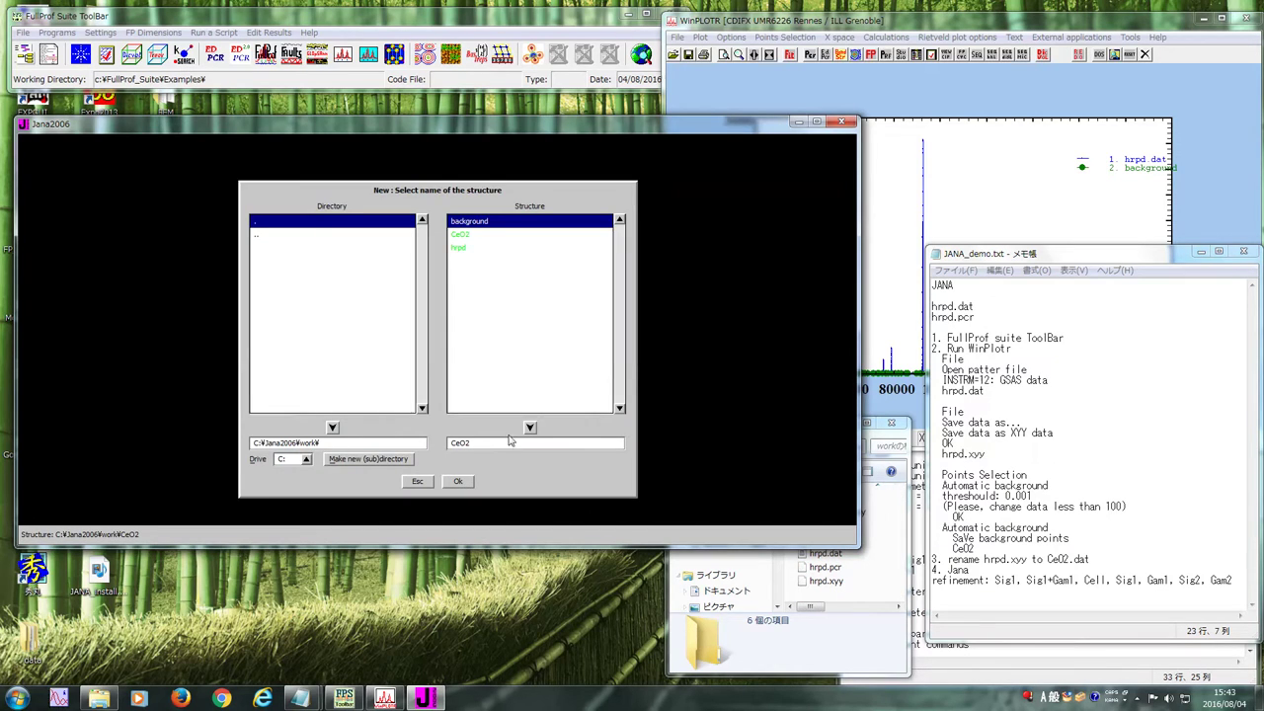
pyautogui.click(474, 236)
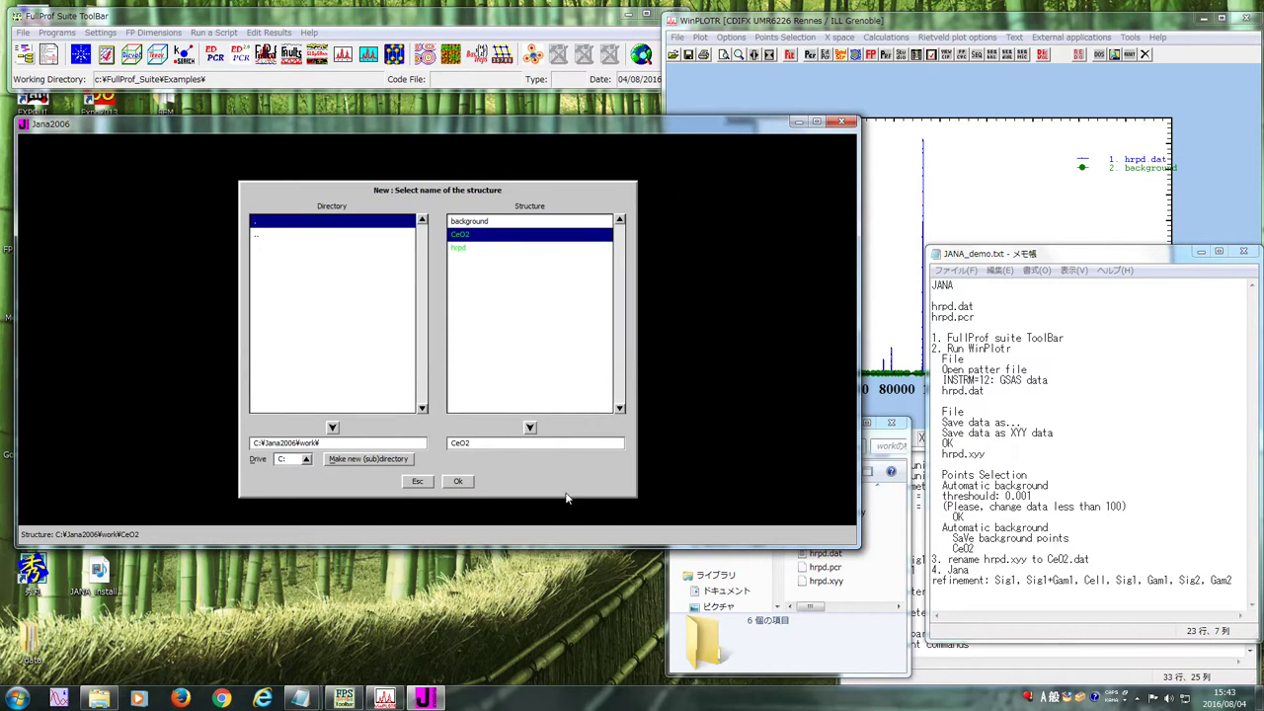
pyautogui.click(460, 481)
# - Import CeO2.dat as TOF/ED powder data in TOF free format, skipping the instrument parameter file
pyautogui.click(404, 263)
pyautogui.click(353, 262)
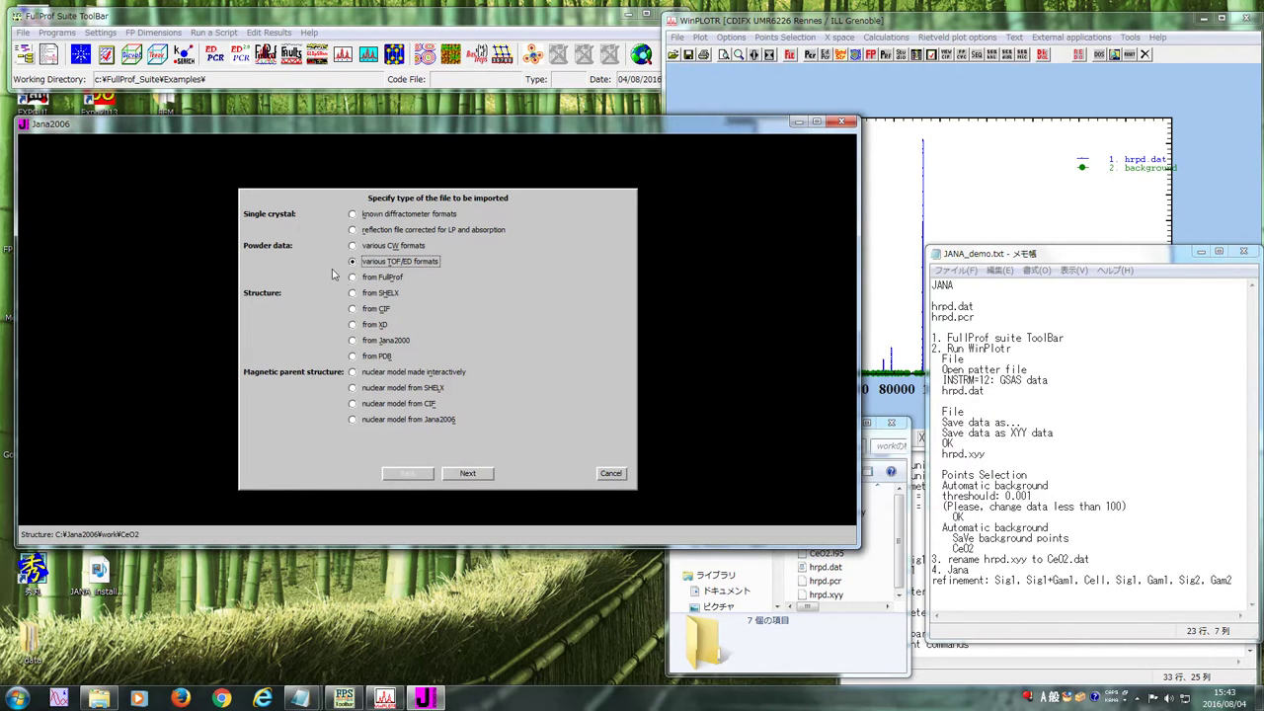
pyautogui.click(486, 474)
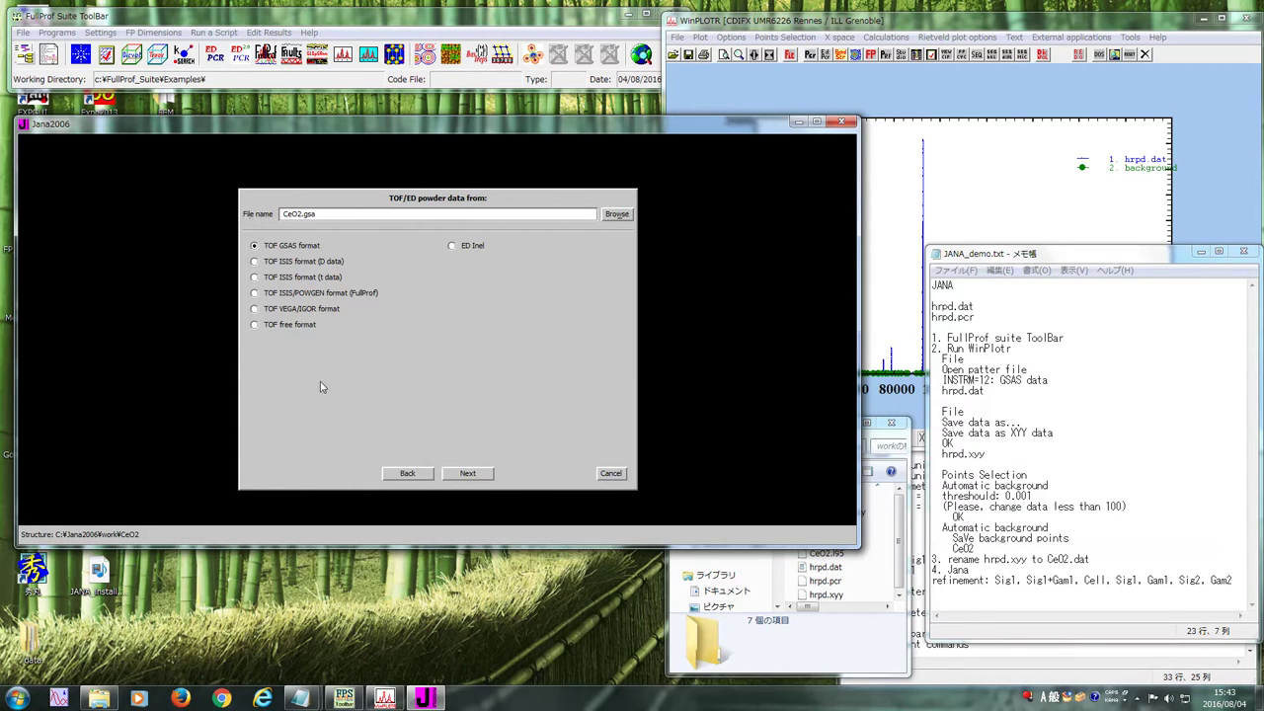
pyautogui.click(290, 328)
pyautogui.click(465, 474)
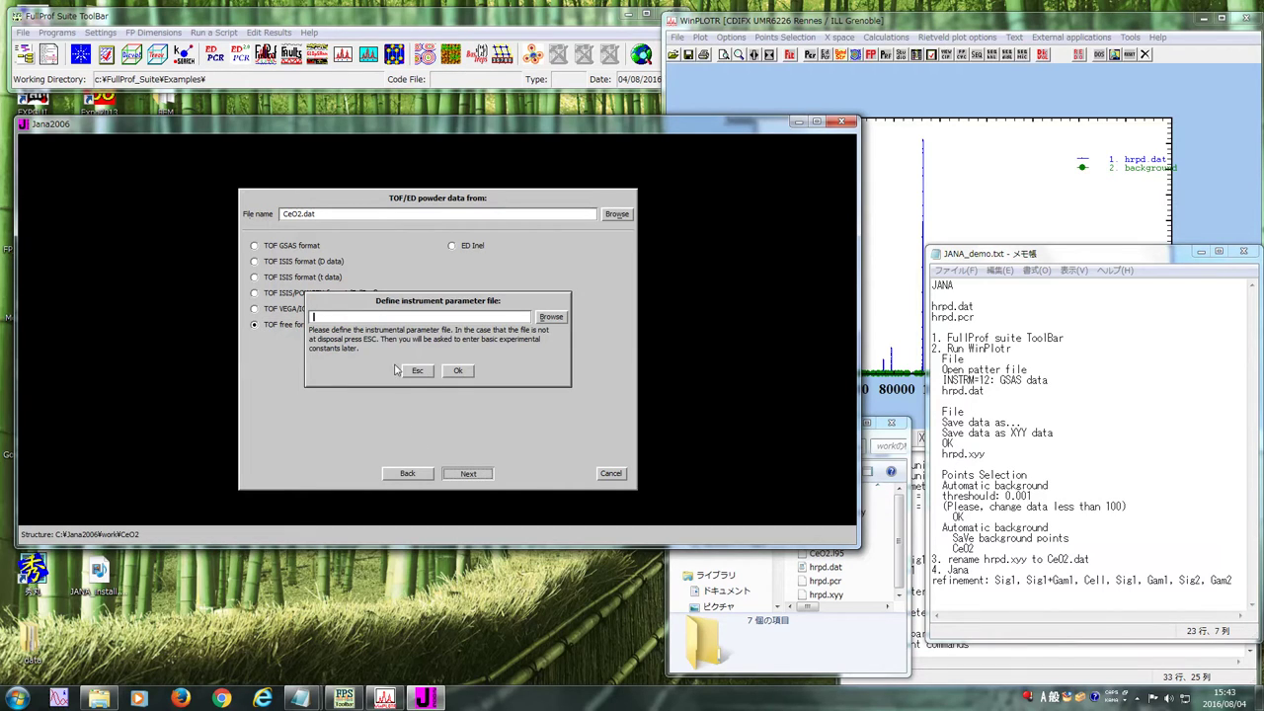
pyautogui.click(421, 372)
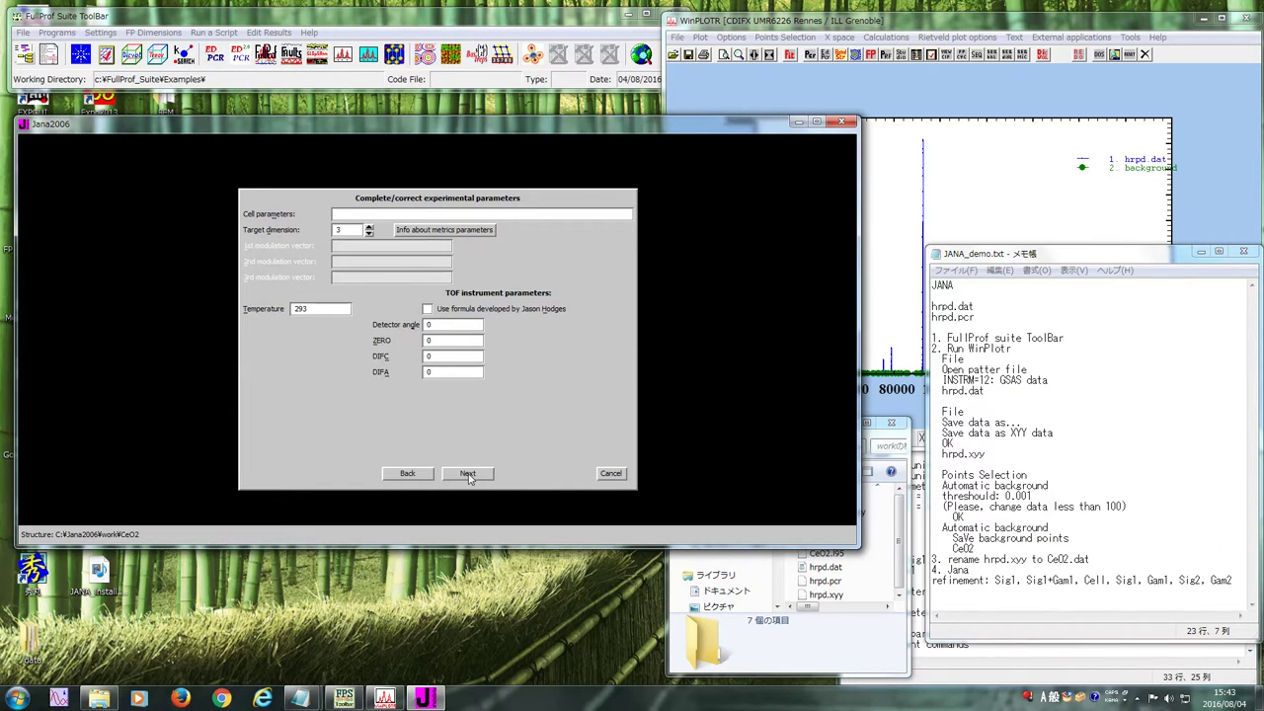
# - Open hrpd.pcr from the work folder in Notepad and place its window beside the Jana2006 import form
pyautogui.click(860, 652)
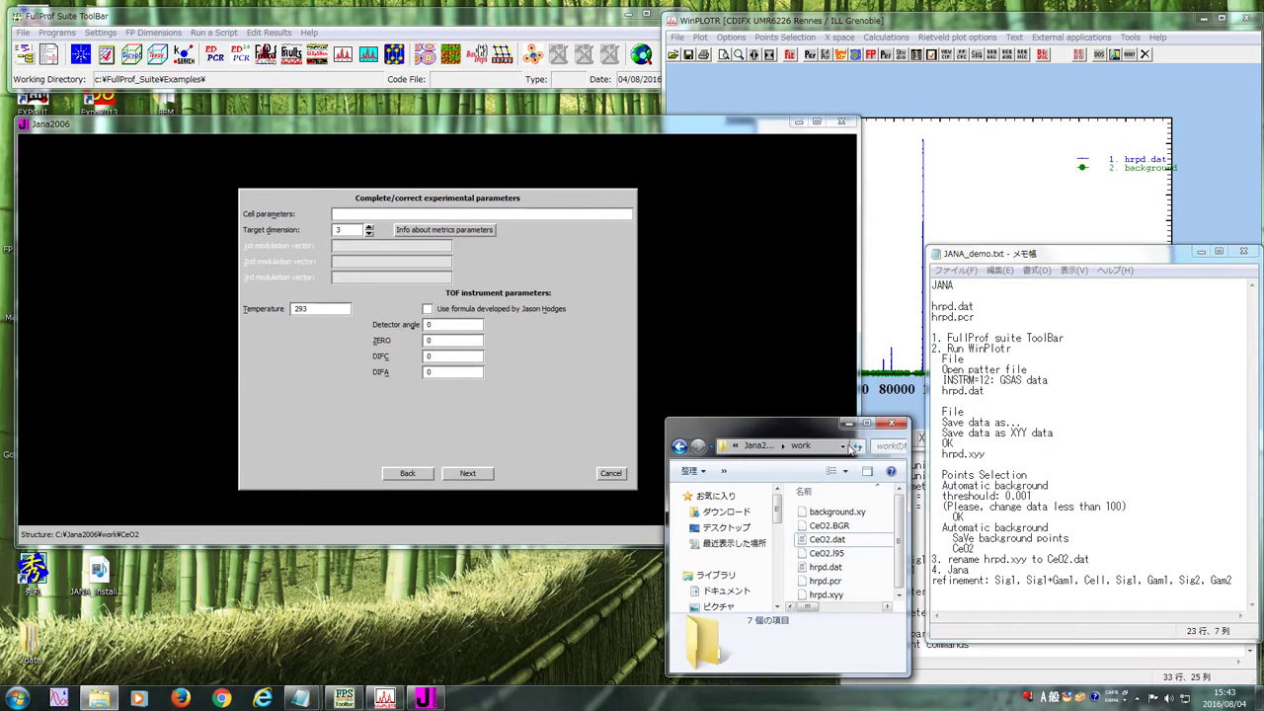
pyautogui.moveTo(819, 420); pyautogui.dragTo(820, 365)
pyautogui.doubleClick(828, 531)
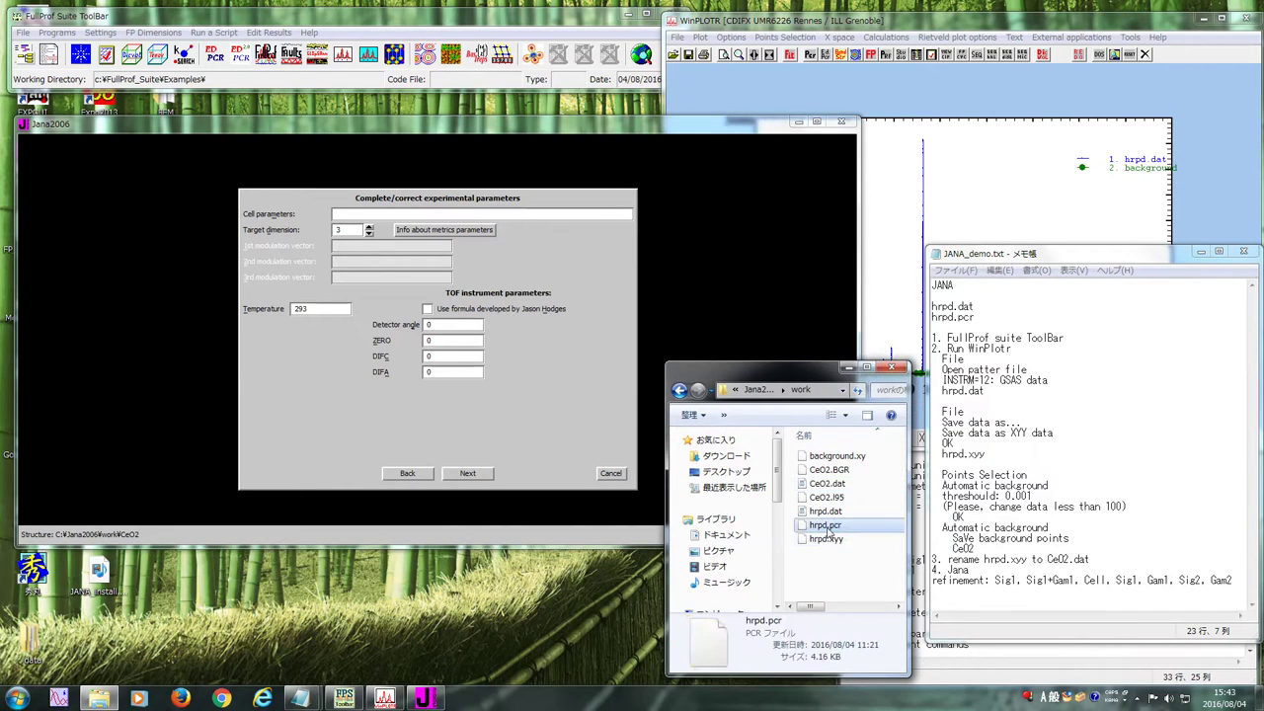
pyautogui.click(650, 382)
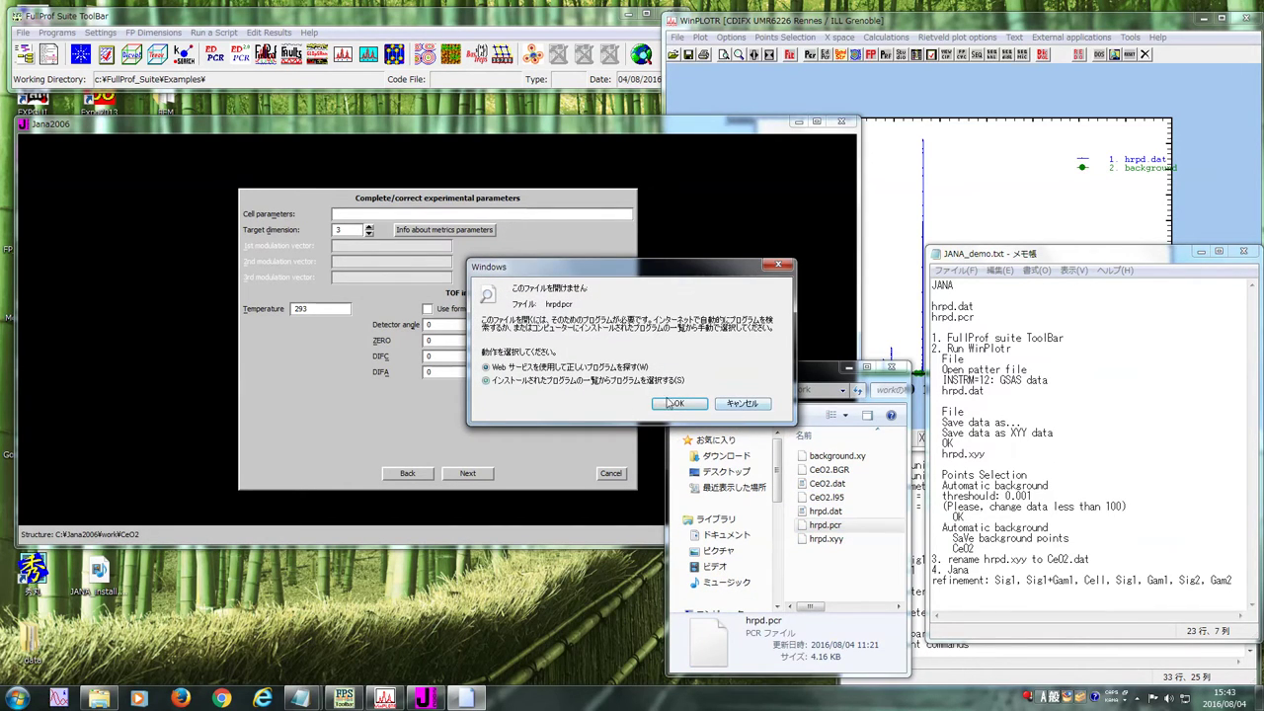
pyautogui.click(670, 405)
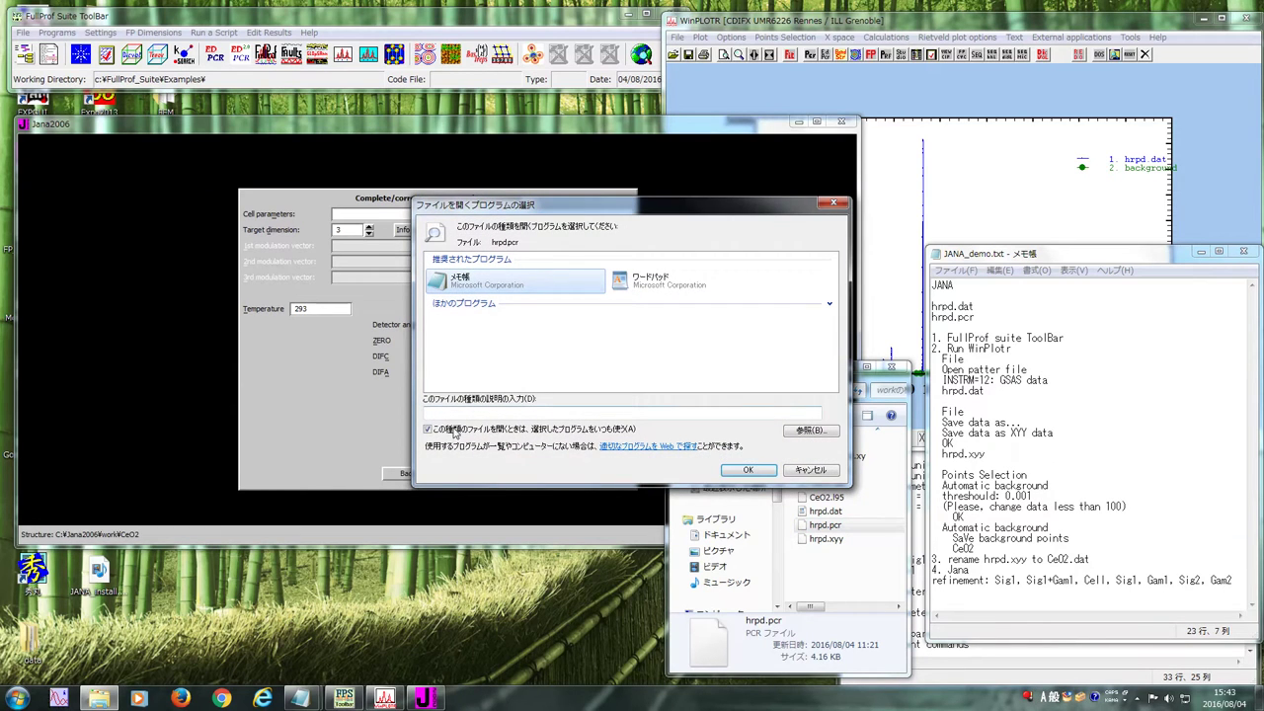
pyautogui.click(748, 470)
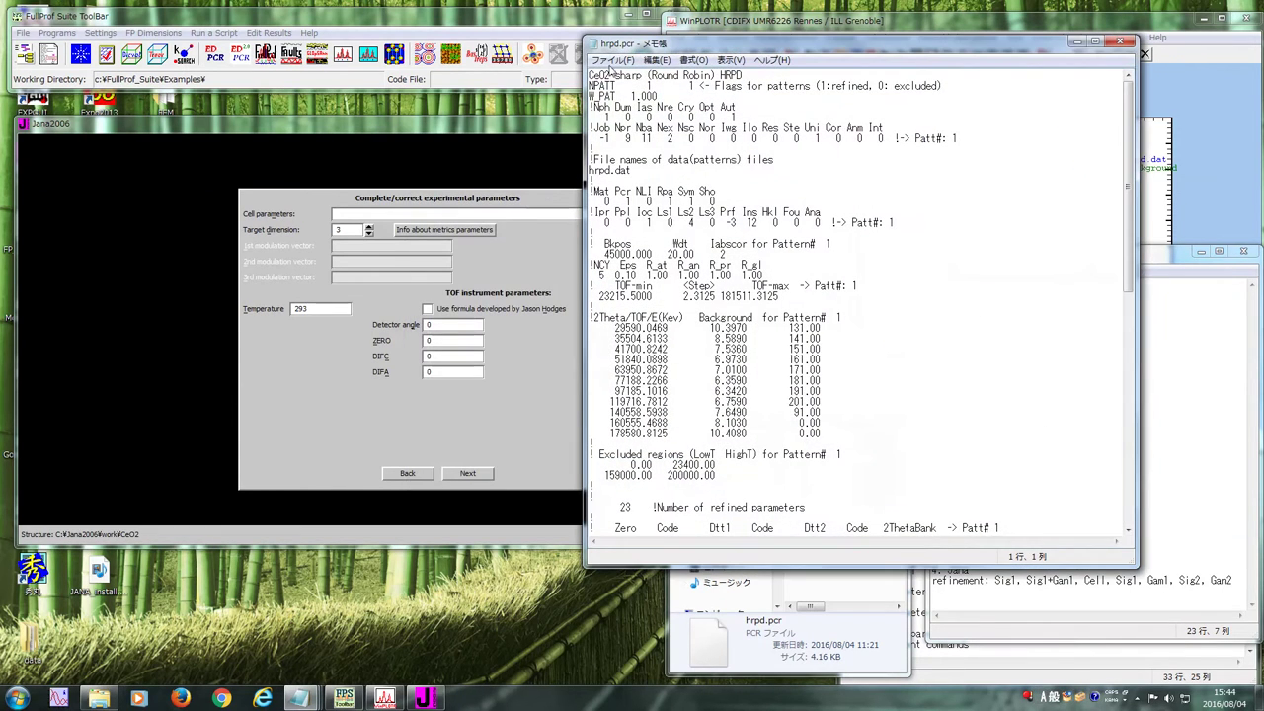
pyautogui.moveTo(721, 47); pyautogui.dragTo(799, 55)
# - Copy the cell parameters 5.419787 5.419787 5.419787 90 90 90 from hrpd.pcr into the Jana2006 import form
pyautogui.scroll(-9, 822, 363)
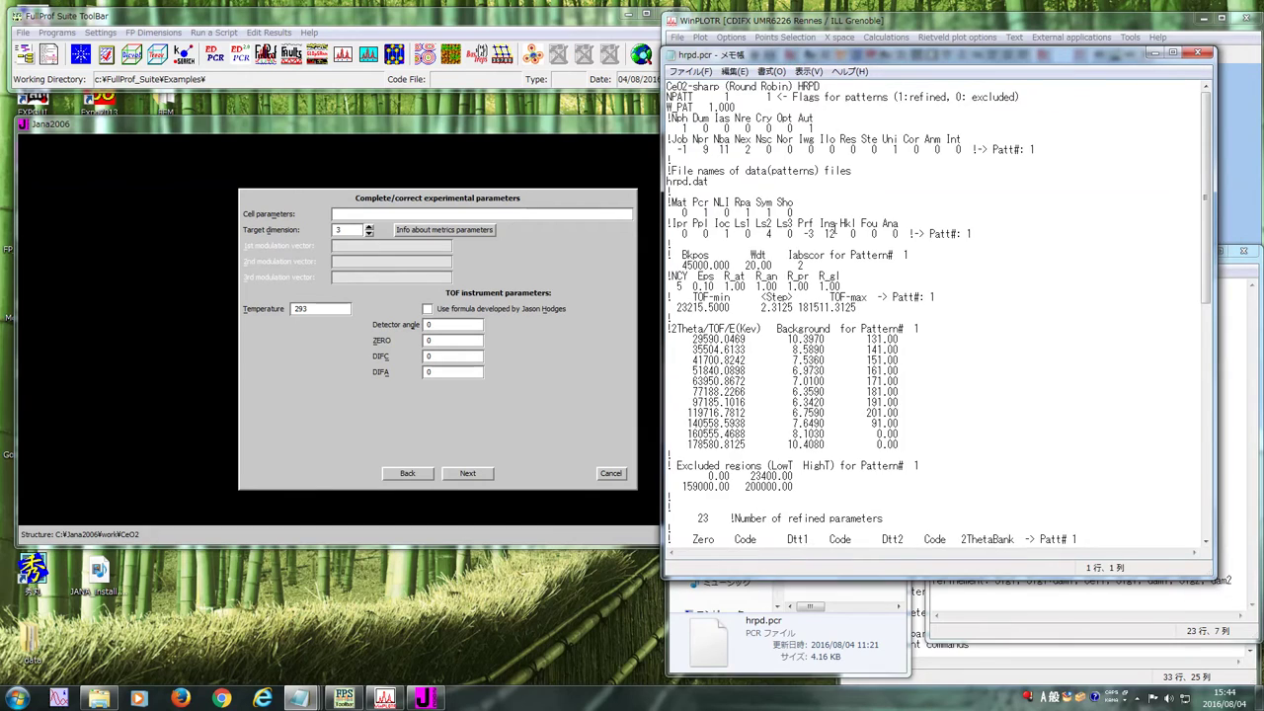
pyautogui.scroll(-7, 805, 395)
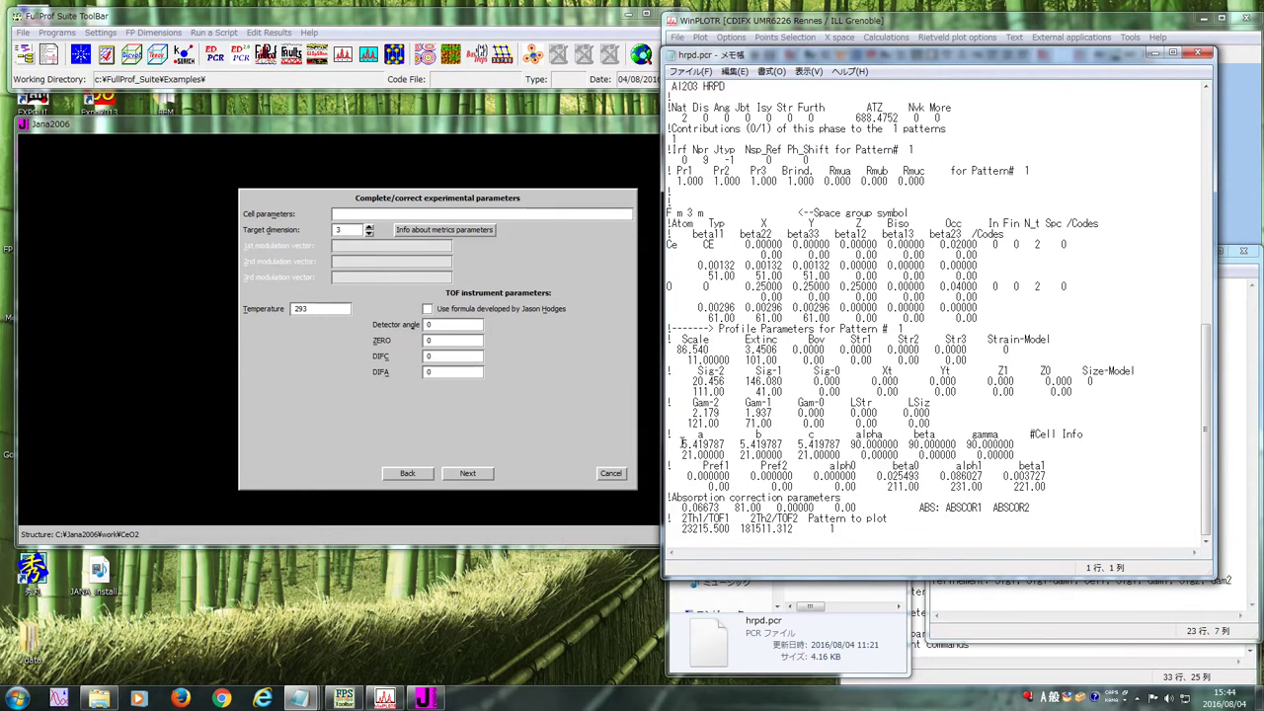
pyautogui.moveTo(668, 435); pyautogui.dragTo(1095, 434)
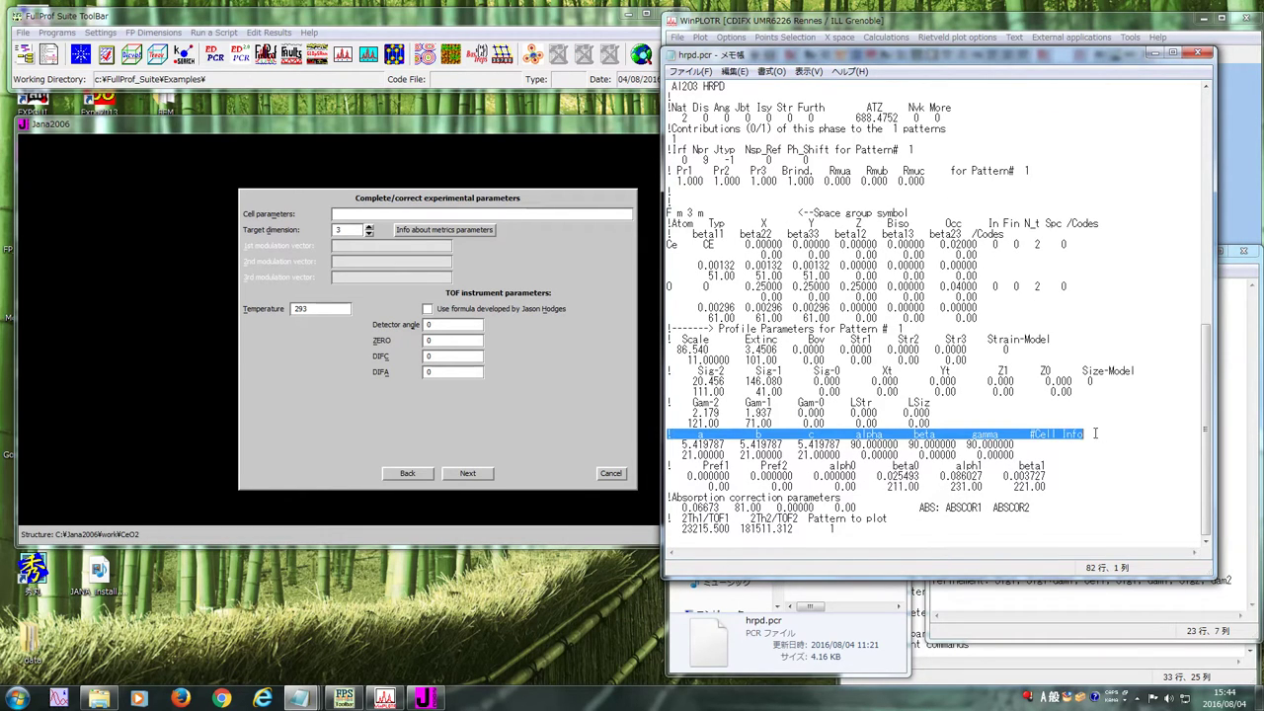
pyautogui.moveTo(680, 444); pyautogui.dragTo(1017, 446)
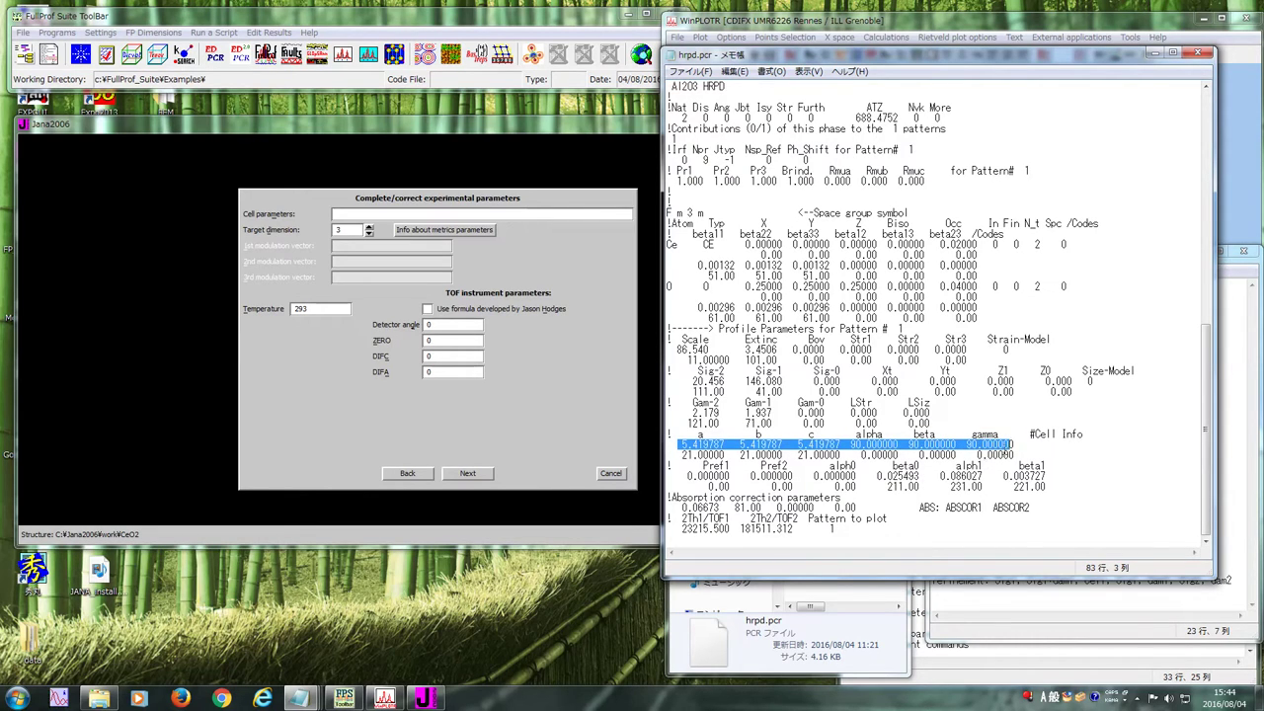
pyautogui.moveTo(1015, 445); pyautogui.dragTo(682, 444)
pyautogui.hotkey('ctrl', 'c')
pyautogui.click(458, 223)
pyautogui.hotkey('ctrl', 'v')
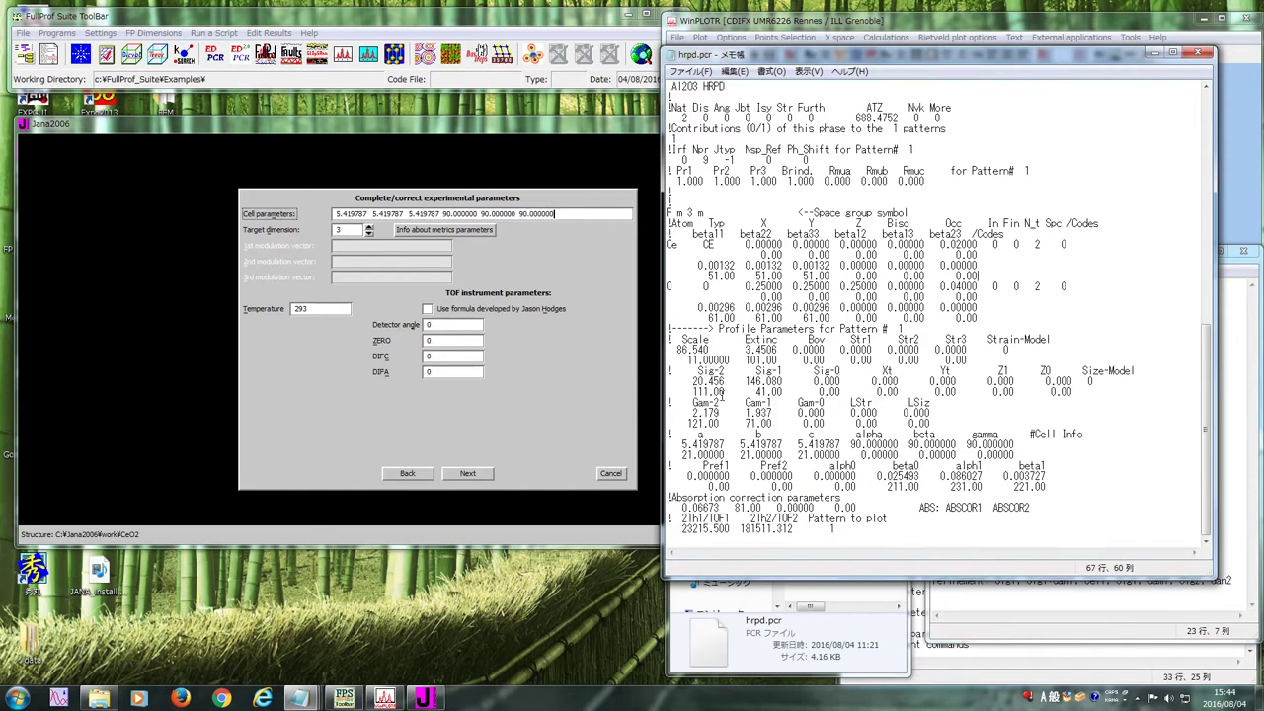
# - Copy the 2ThetaBank and Zero values from hrpd.pcr, setting the detector angle to 168.330 and ZERO to -13.317
pyautogui.scroll(9, 781, 366)
pyautogui.moveTo(957, 318); pyautogui.dragTo(1012, 330)
pyautogui.hotkey('ctrl', 'c')
pyautogui.click(444, 324)
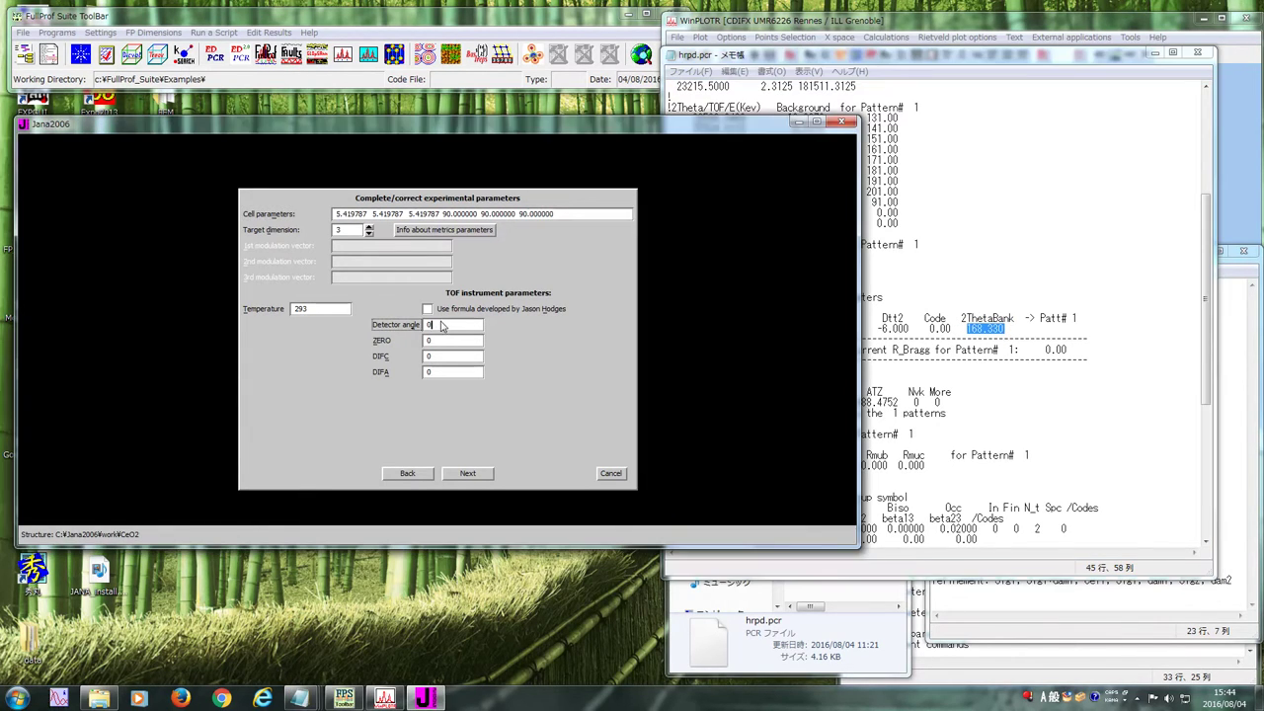
pyautogui.hotkey('ctrl', 'v')
pyautogui.click(945, 276)
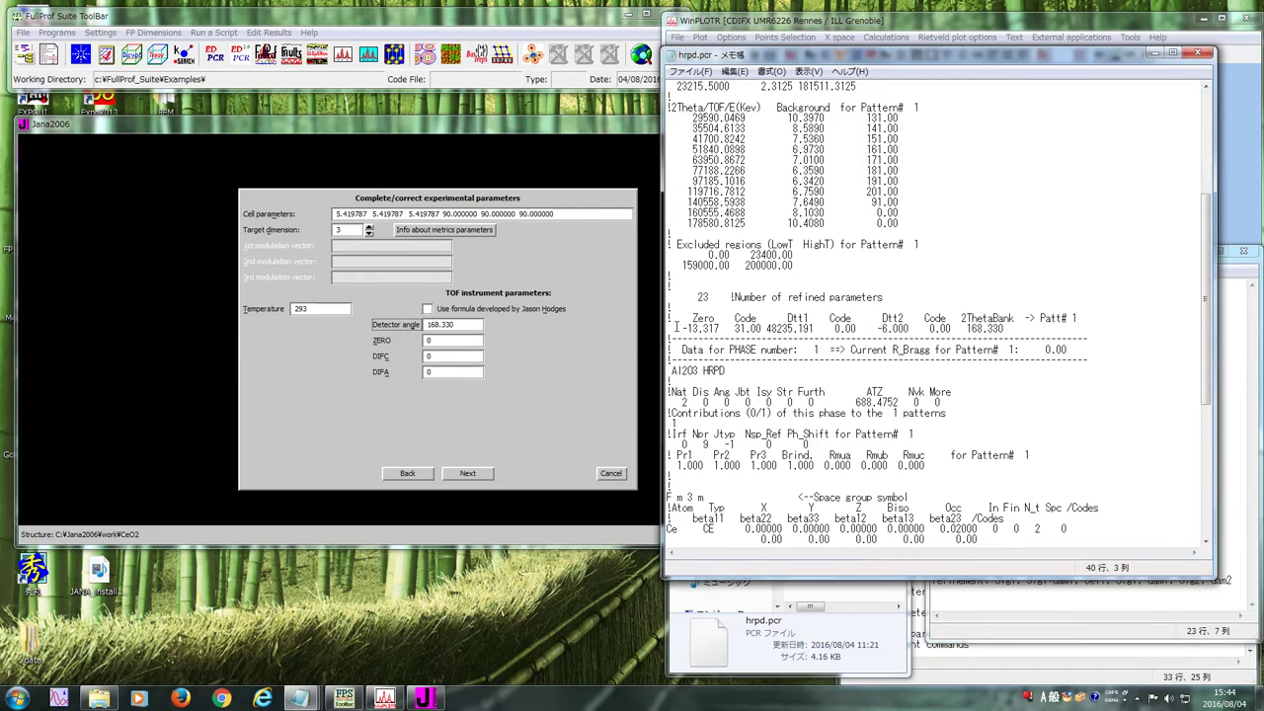
pyautogui.moveTo(682, 328)
pyautogui.mouseDown()
pyautogui.moveTo(720, 323)
pyautogui.moveTo(689, 328)
pyautogui.mouseUp()
pyautogui.click(464, 342)
pyautogui.hotkey('ctrl', 'v')
# - Copy Dtt1 and Dtt2 from hrpd.pcr, setting DIFC to 48235.191 and DIFA to -6.000, and submit the experimental parameters
pyautogui.moveTo(816, 329); pyautogui.dragTo(756, 328)
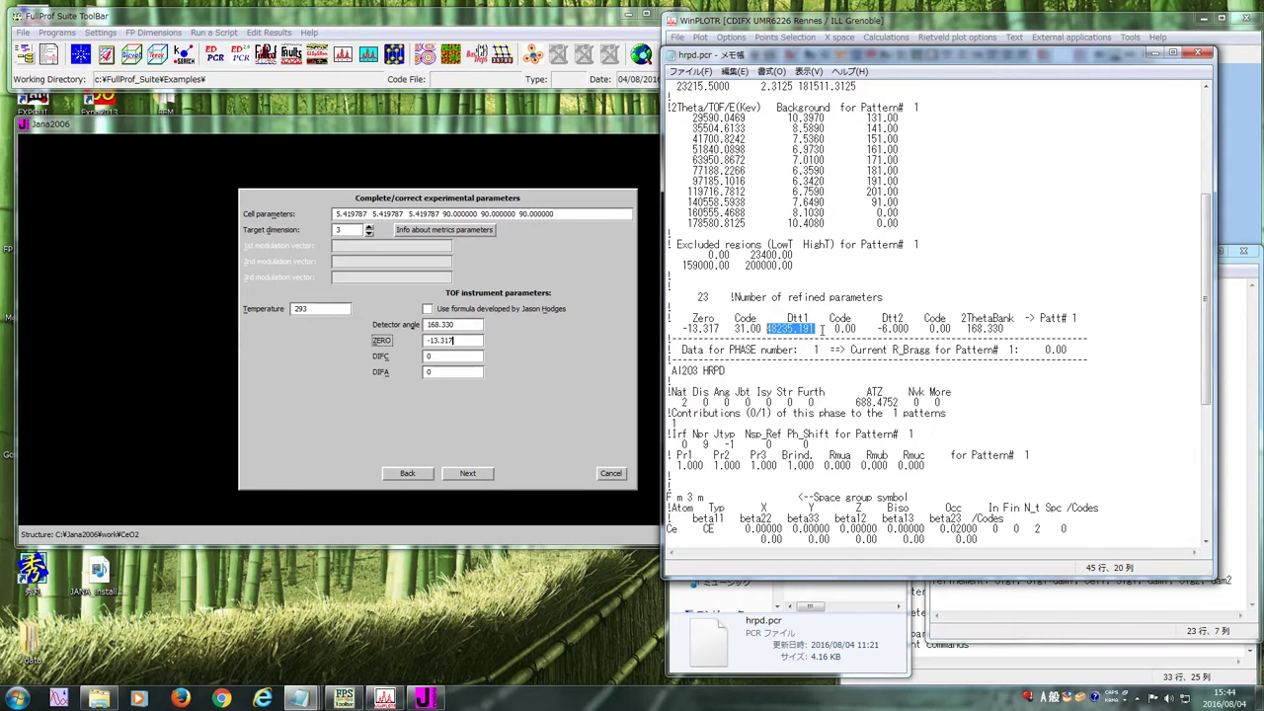
pyautogui.click(439, 357)
pyautogui.hotkey('ctrl', 'v')
pyautogui.click(958, 334)
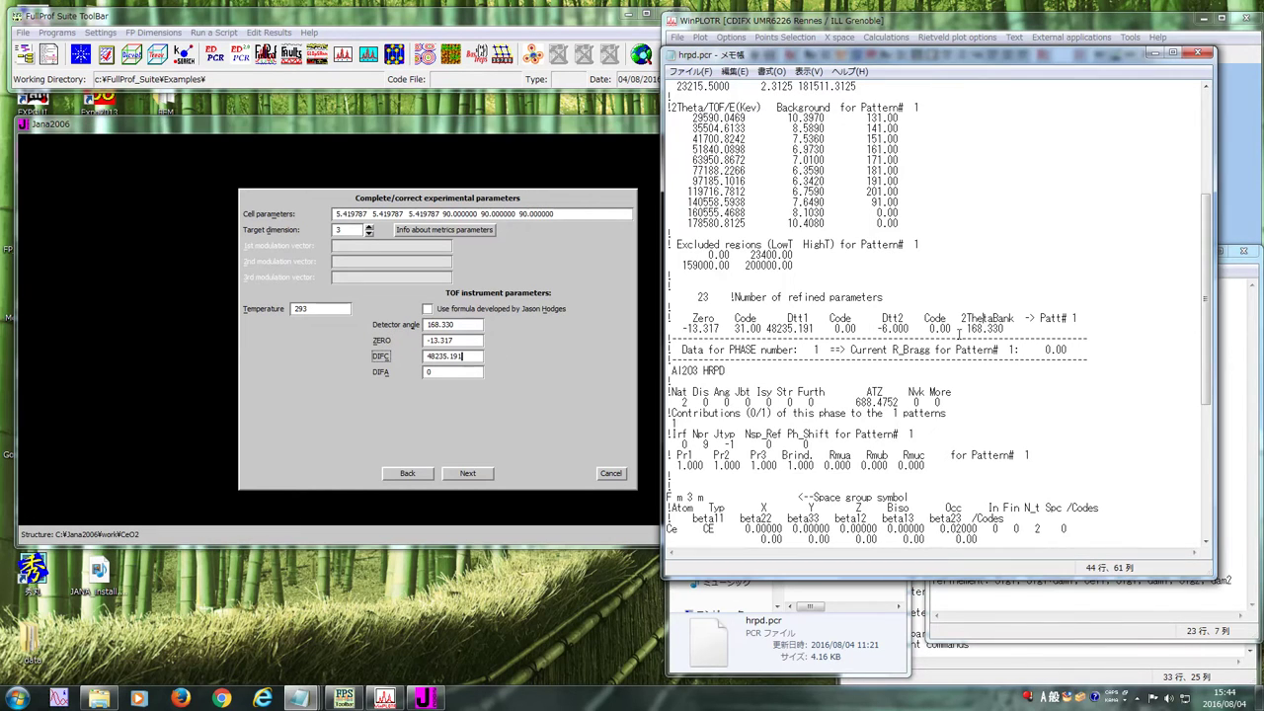
pyautogui.moveTo(913, 329); pyautogui.dragTo(893, 329)
pyautogui.click(438, 372)
pyautogui.hotkey('ctrl', 'v')
pyautogui.click(467, 474)
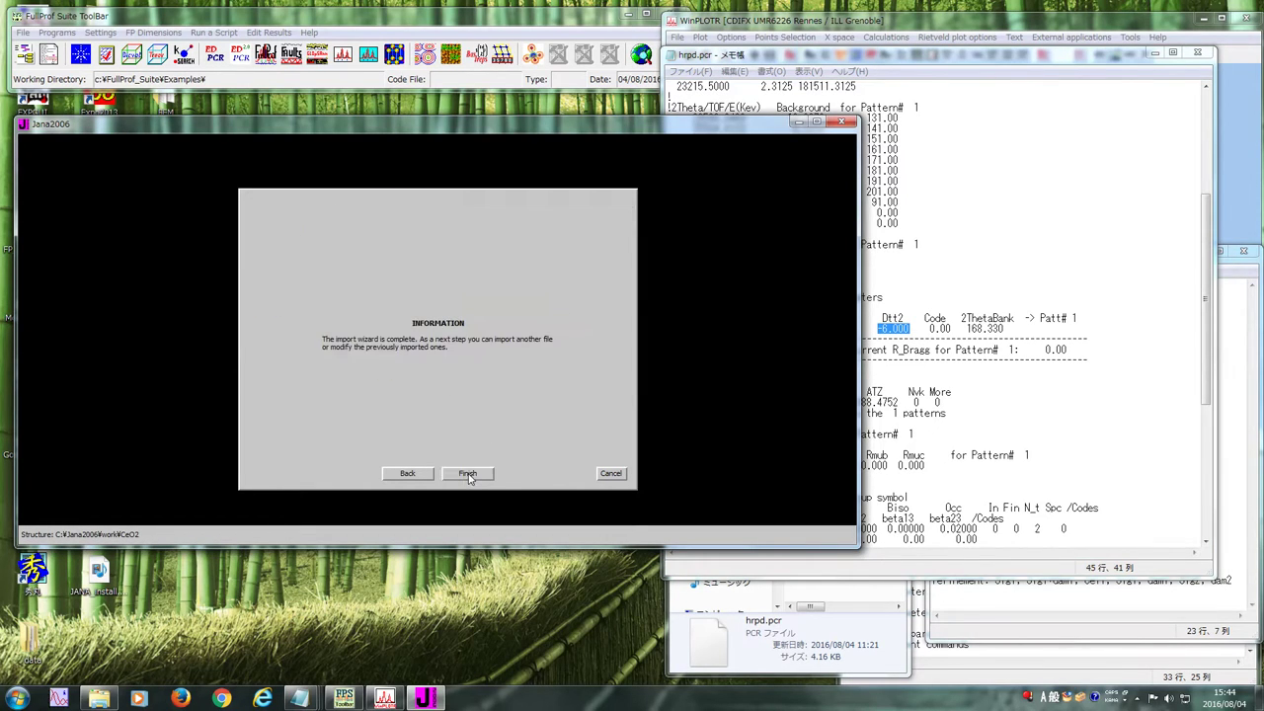
# - Finish the import, accept the data repository changes, and choose to go your own way instead of continuing with the wizard
pyautogui.click(468, 474)
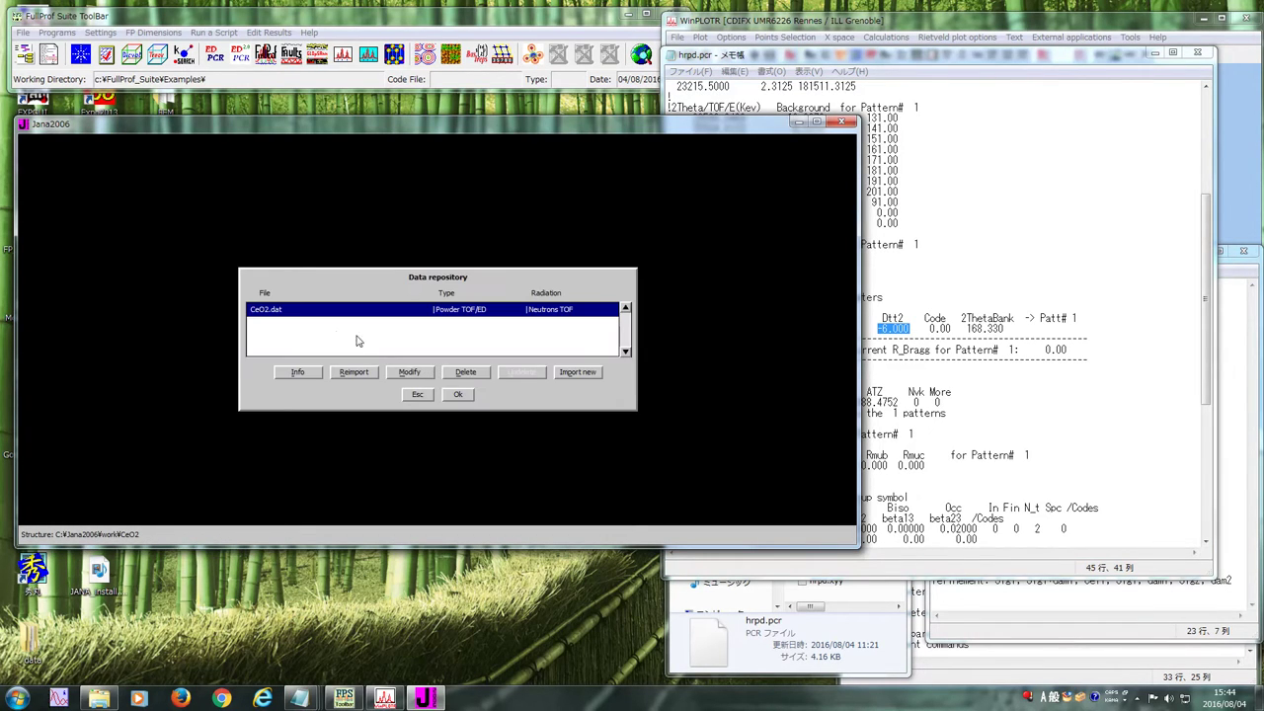
pyautogui.click(458, 395)
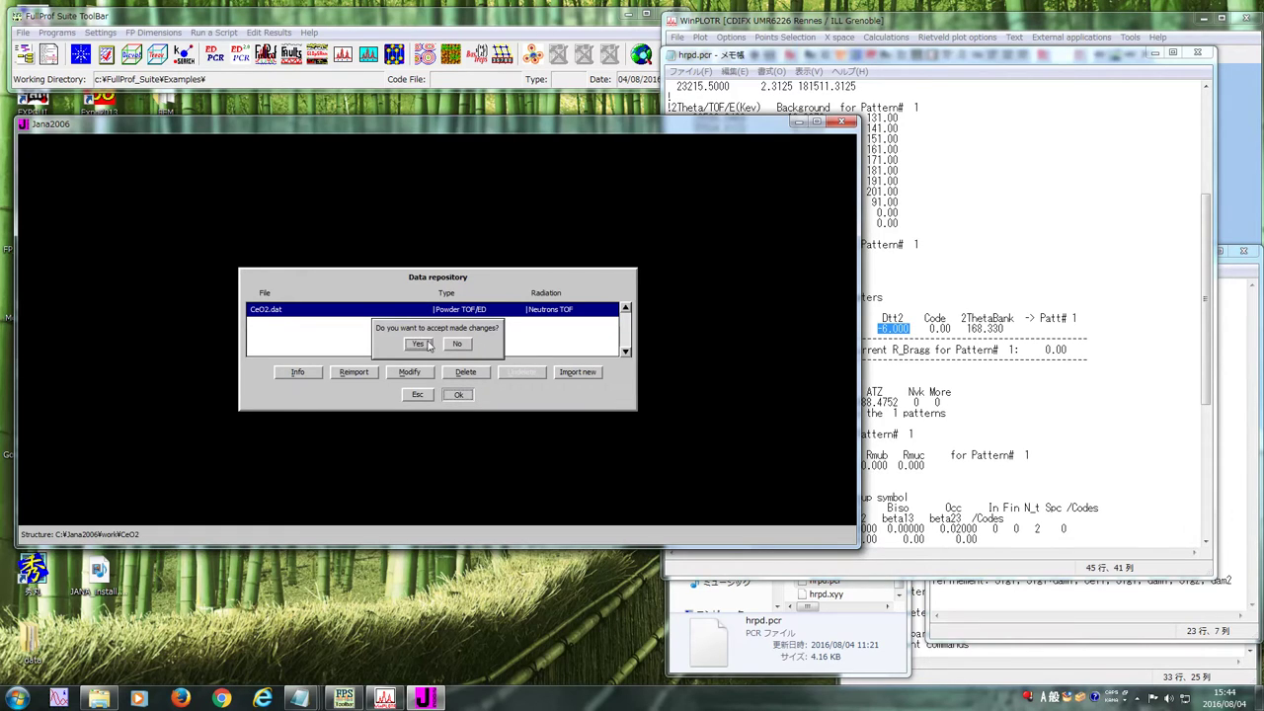
pyautogui.click(412, 344)
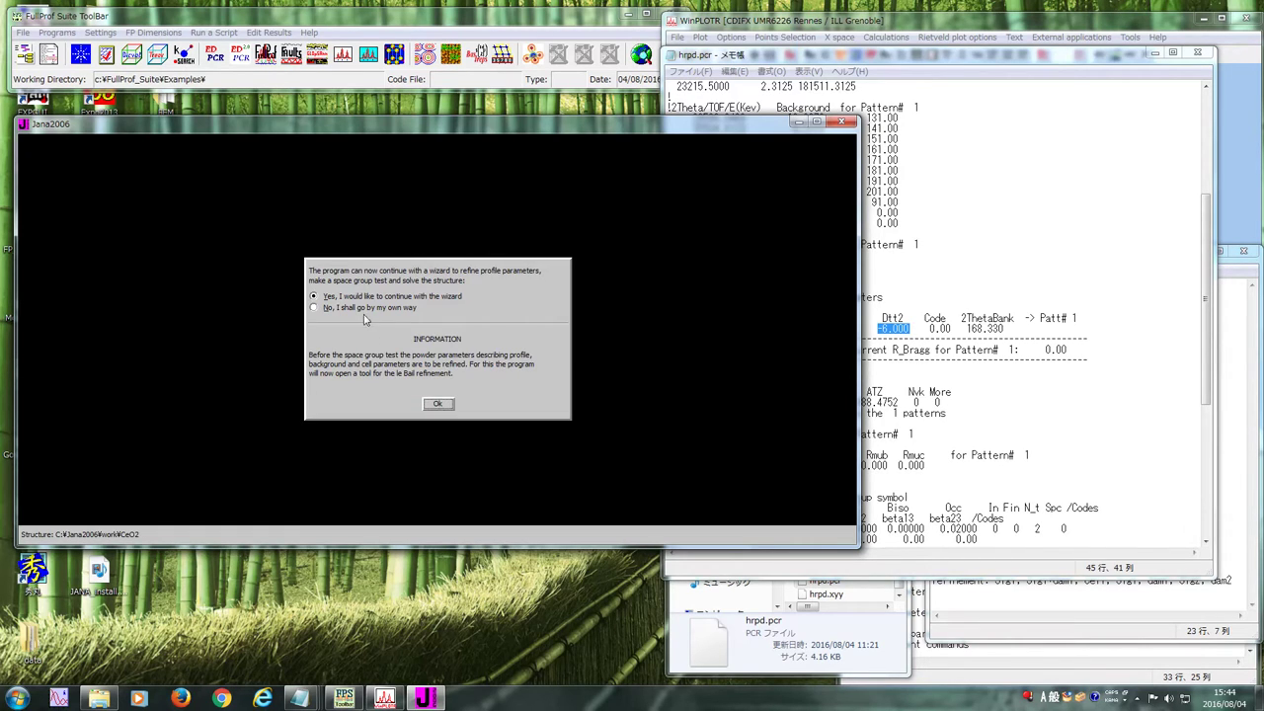
pyautogui.click(364, 308)
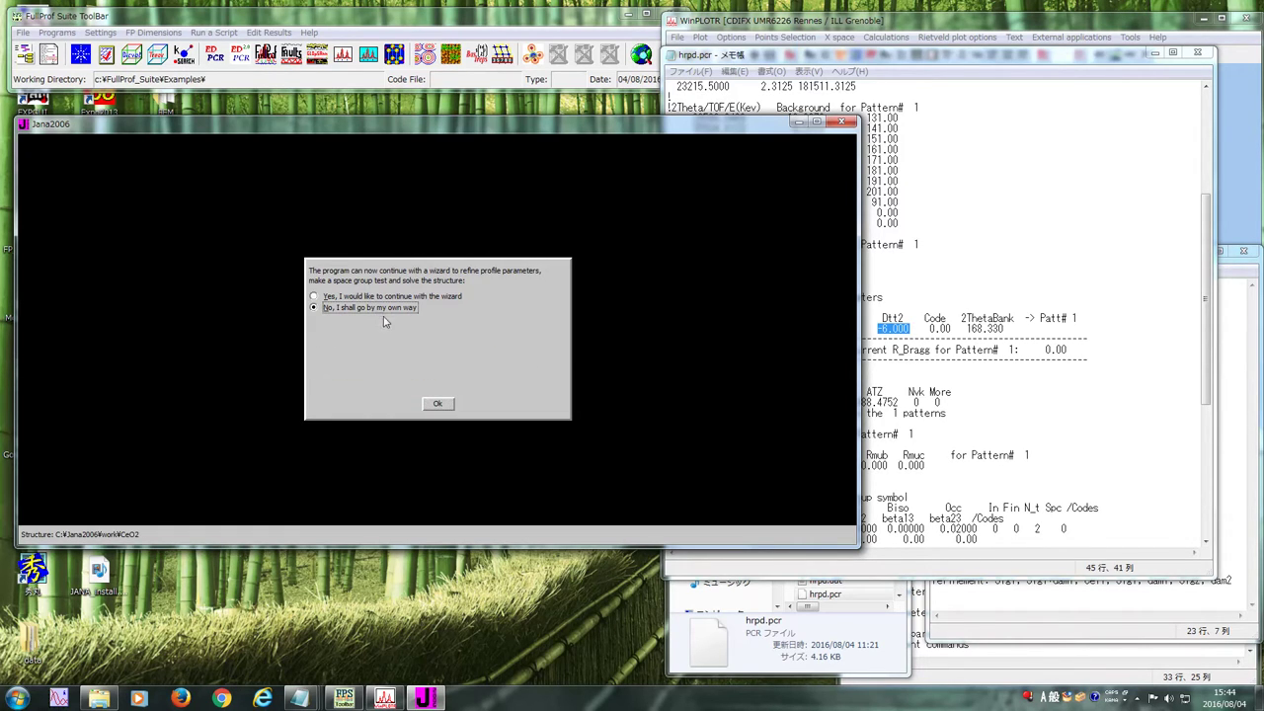
pyautogui.click(437, 405)
# - Open the basic structural parameters in EditM50 and name the structure CeO2
pyautogui.click(678, 178)
pyautogui.write('CeO22')
pyautogui.press('BackSpace')
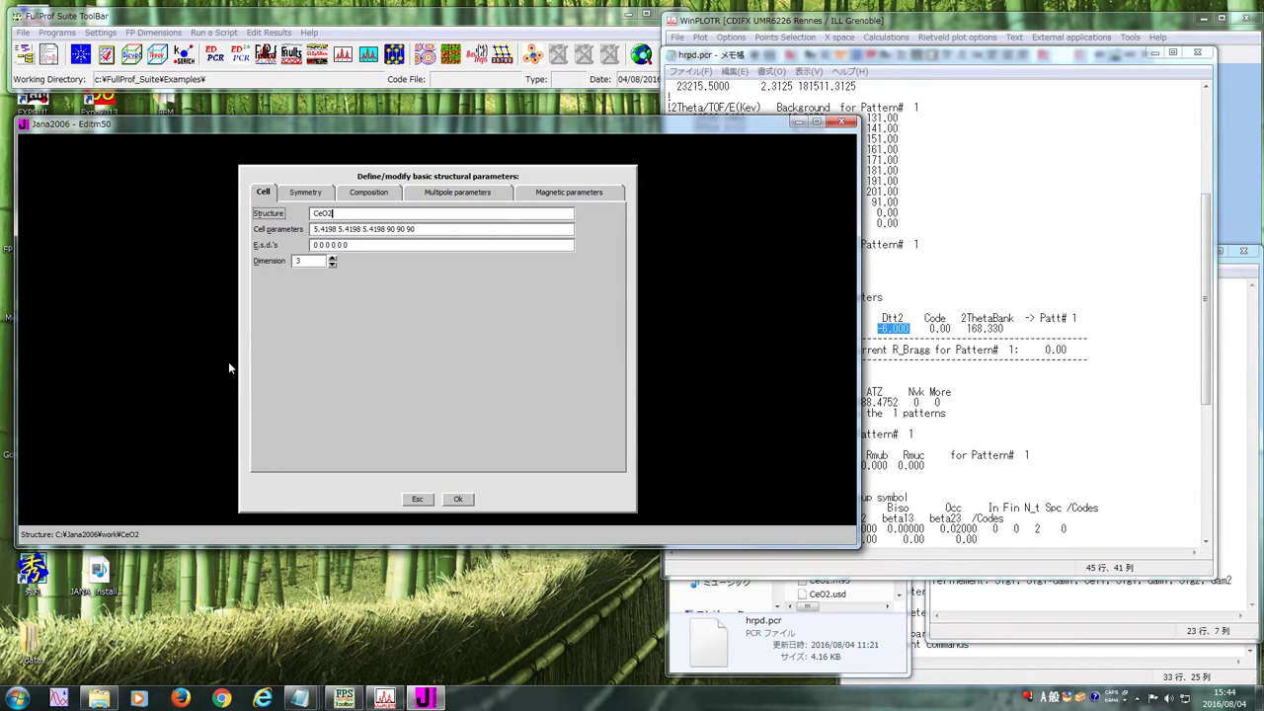
# - Set the space group to Fm-3m (number 225) from the space group list
pyautogui.click(319, 196)
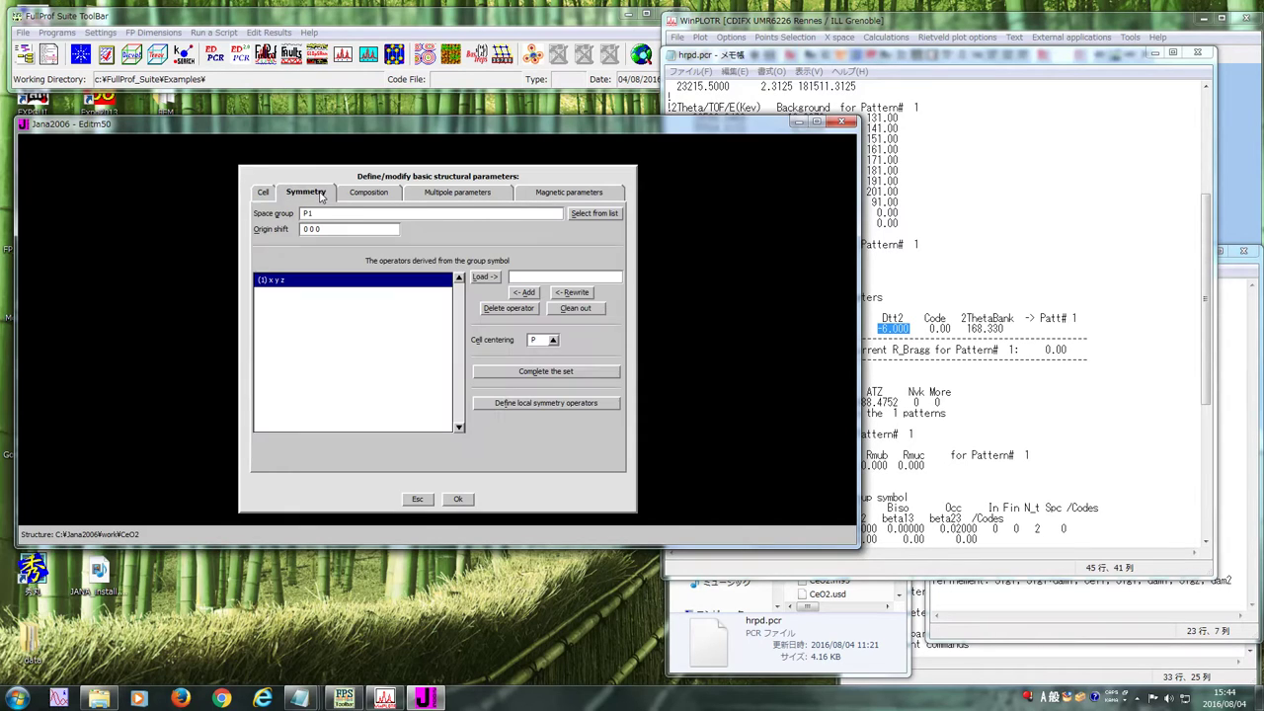
pyautogui.click(596, 213)
pyautogui.moveTo(606, 218); pyautogui.dragTo(607, 479)
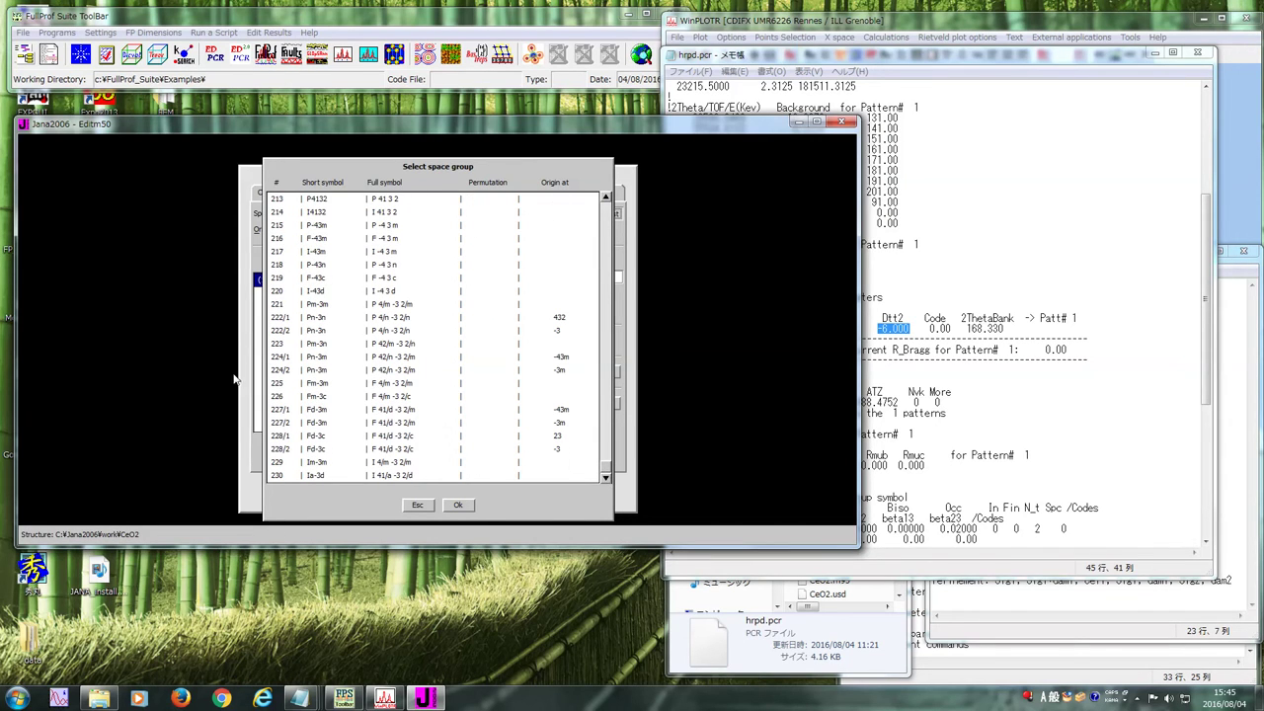
pyautogui.click(280, 385)
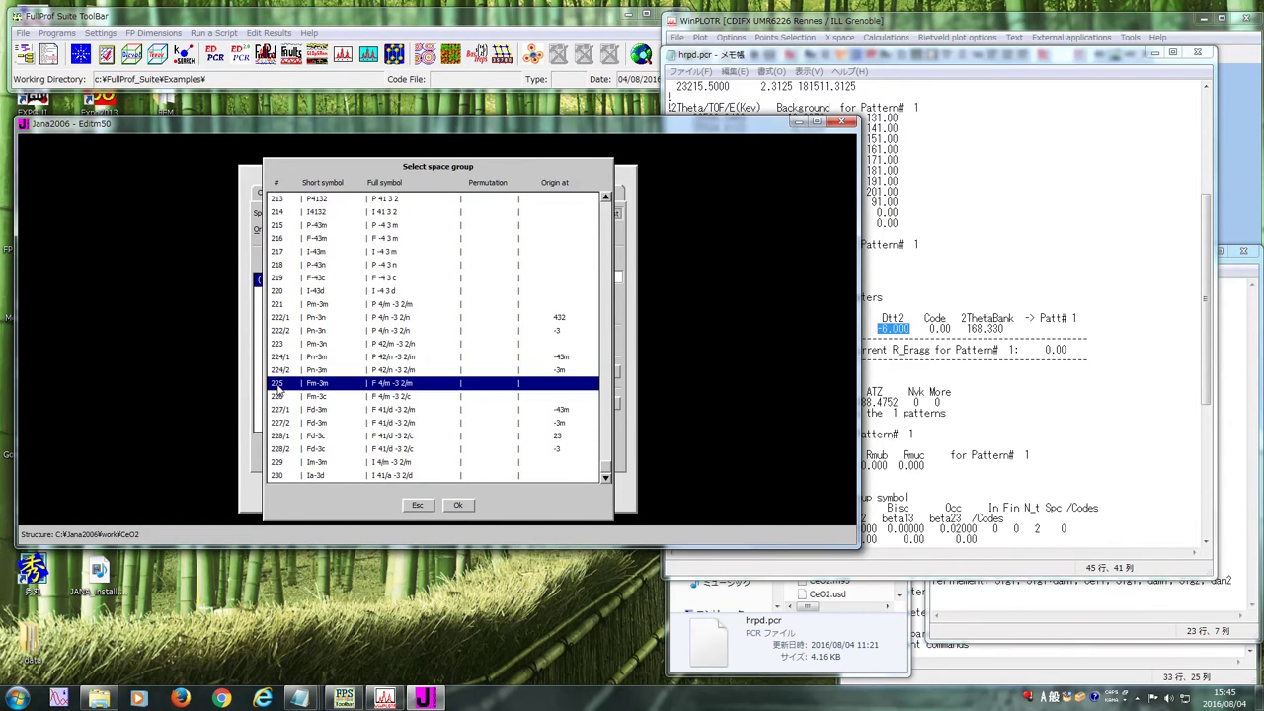
pyautogui.click(460, 508)
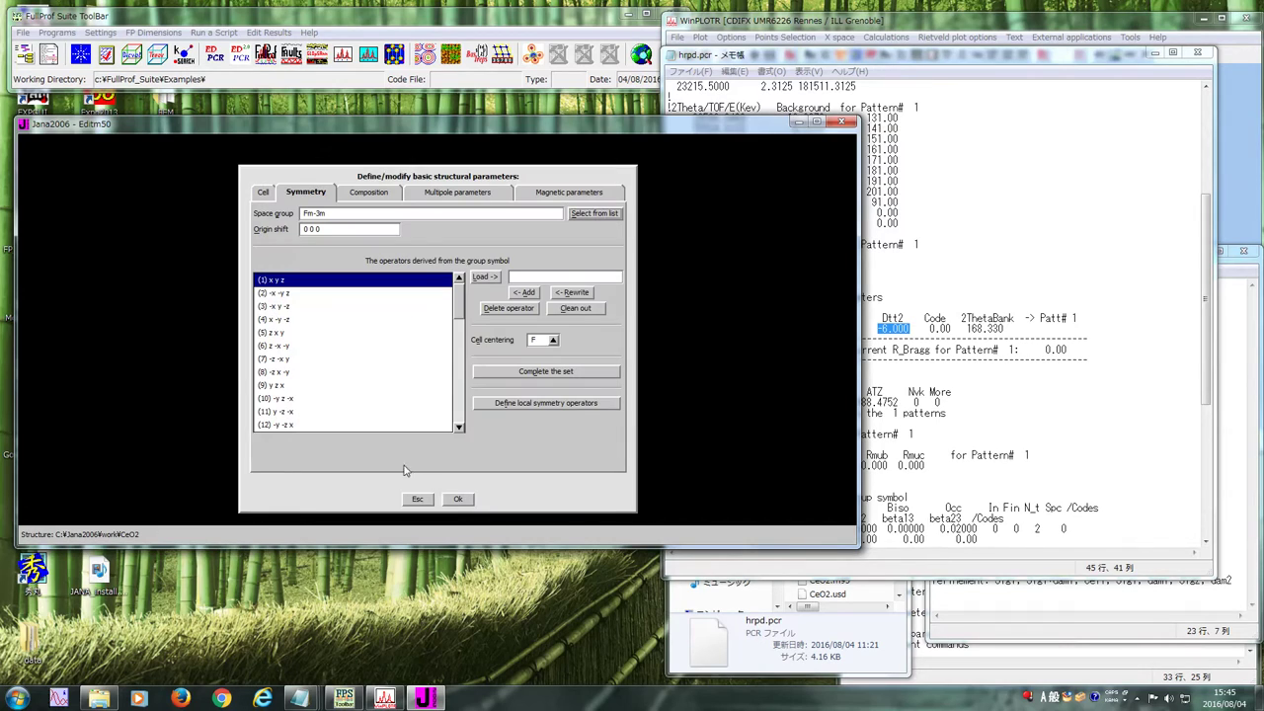
# - Set the composition to Ce 1 O 2 with 4 formula units and save the structural parameters
pyautogui.click(380, 190)
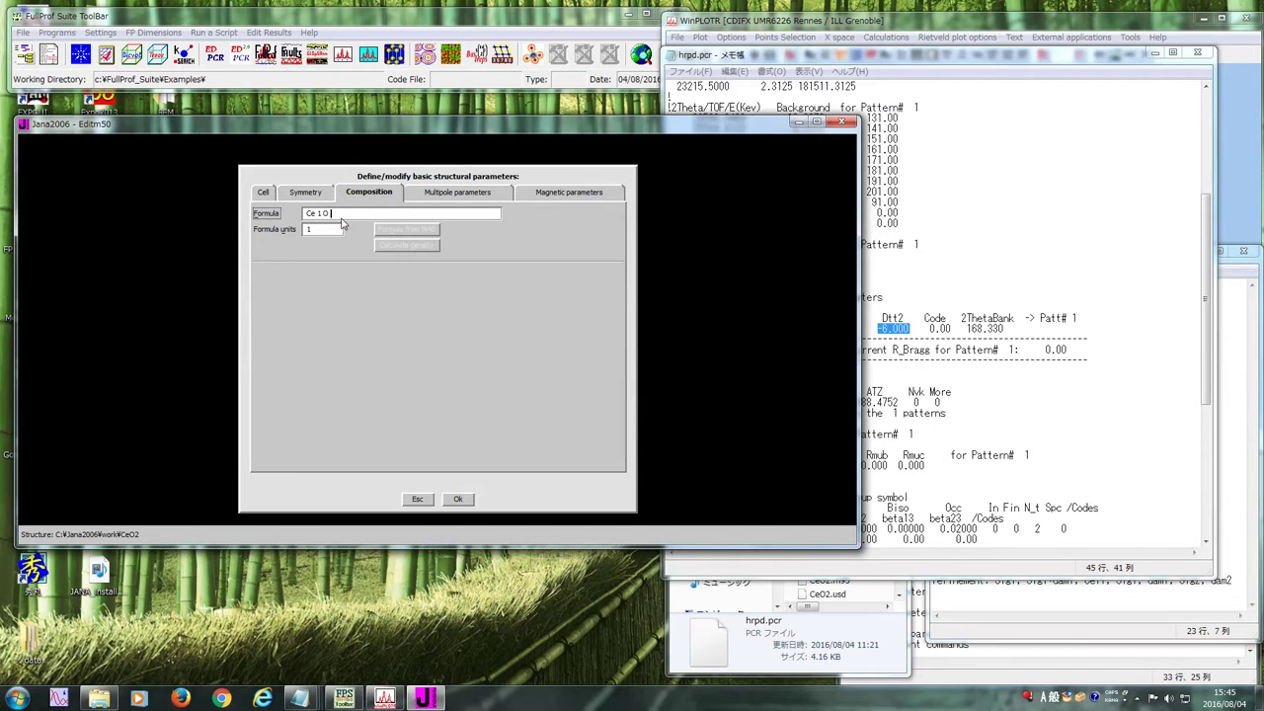
pyautogui.press('Tab')
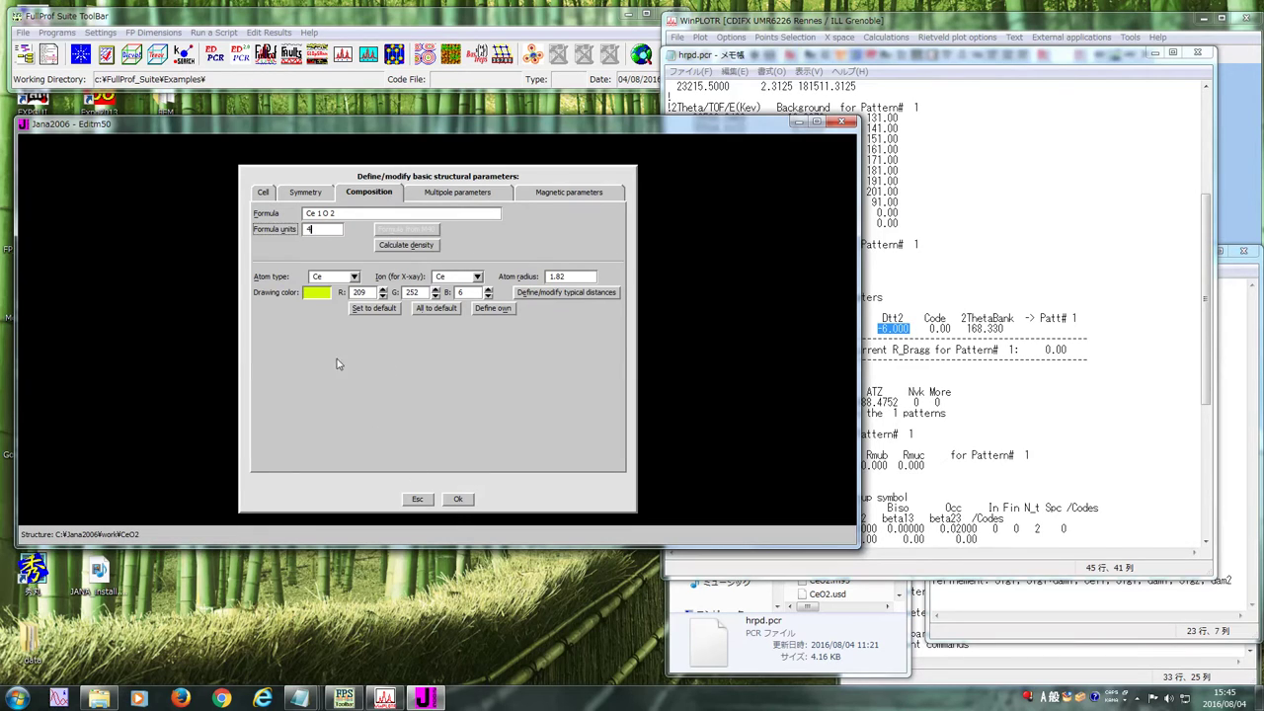
pyautogui.click(456, 500)
pyautogui.click(415, 345)
# - Add a new atom named Ce of type Ce at coordinates 0 0 0, and dismiss the Windows color scheme prompt
pyautogui.click(177, 145)
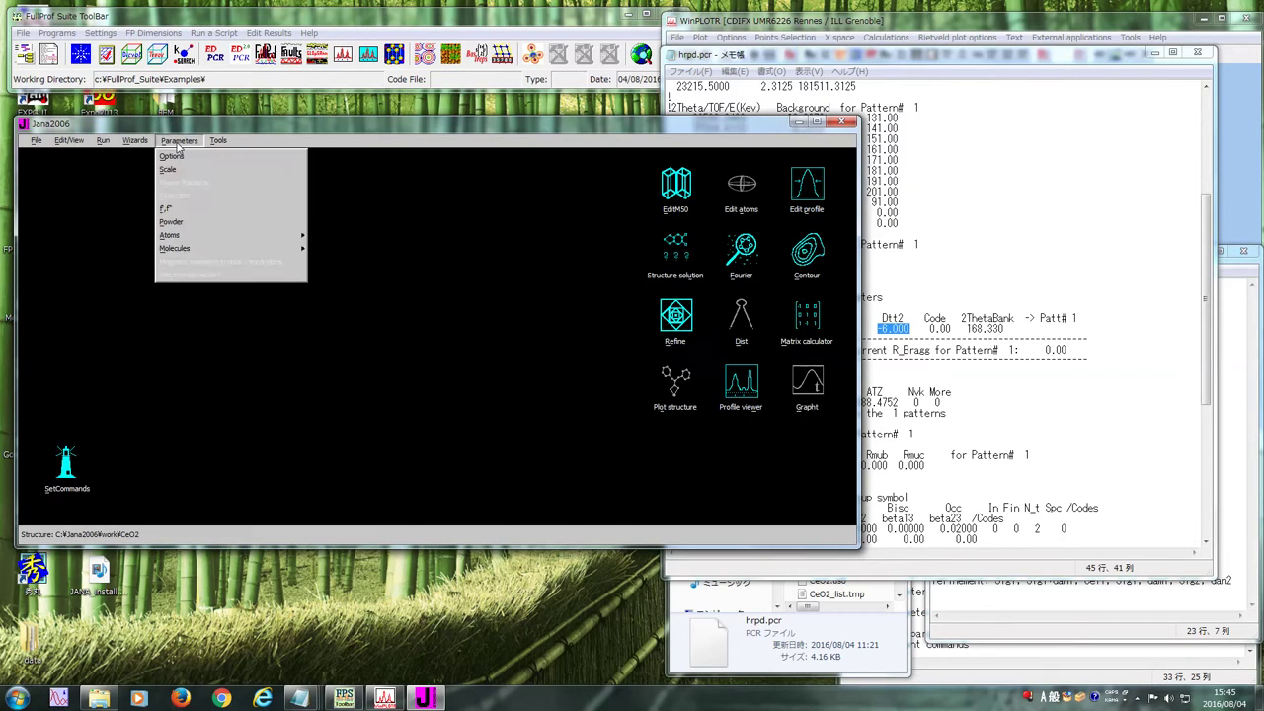
pyautogui.moveTo(180, 240)
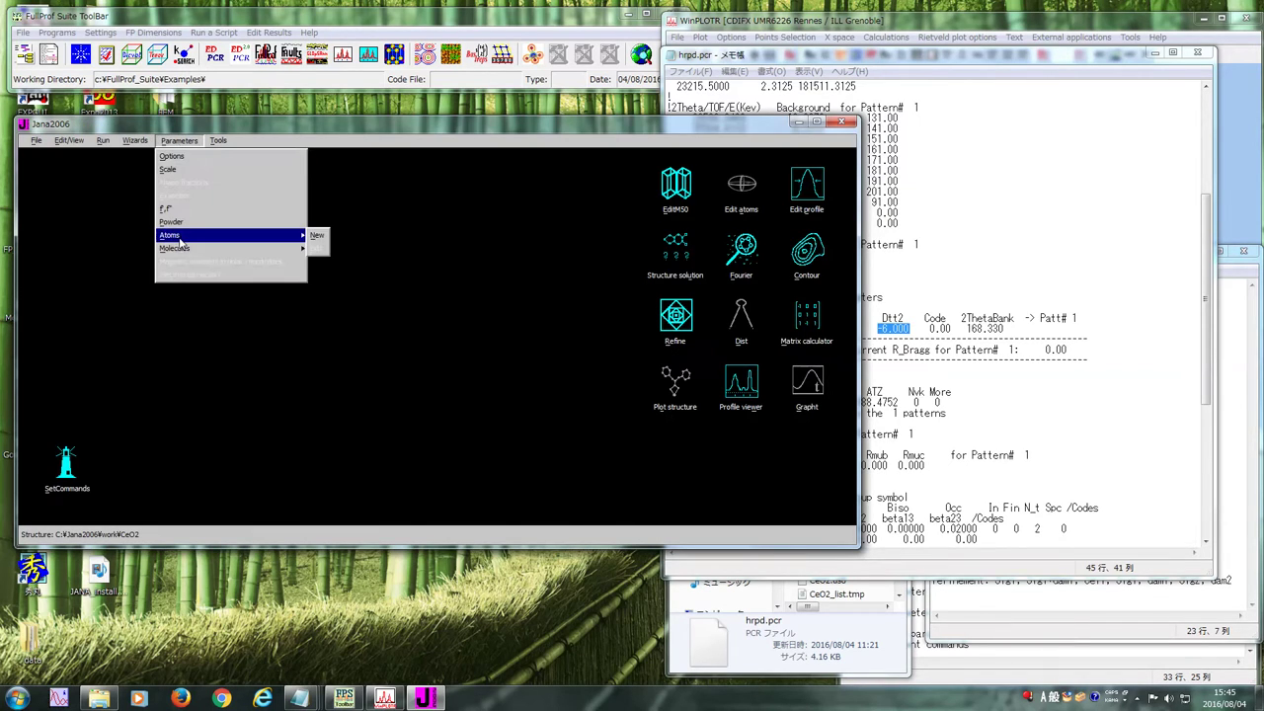
pyautogui.click(319, 241)
pyautogui.click(464, 358)
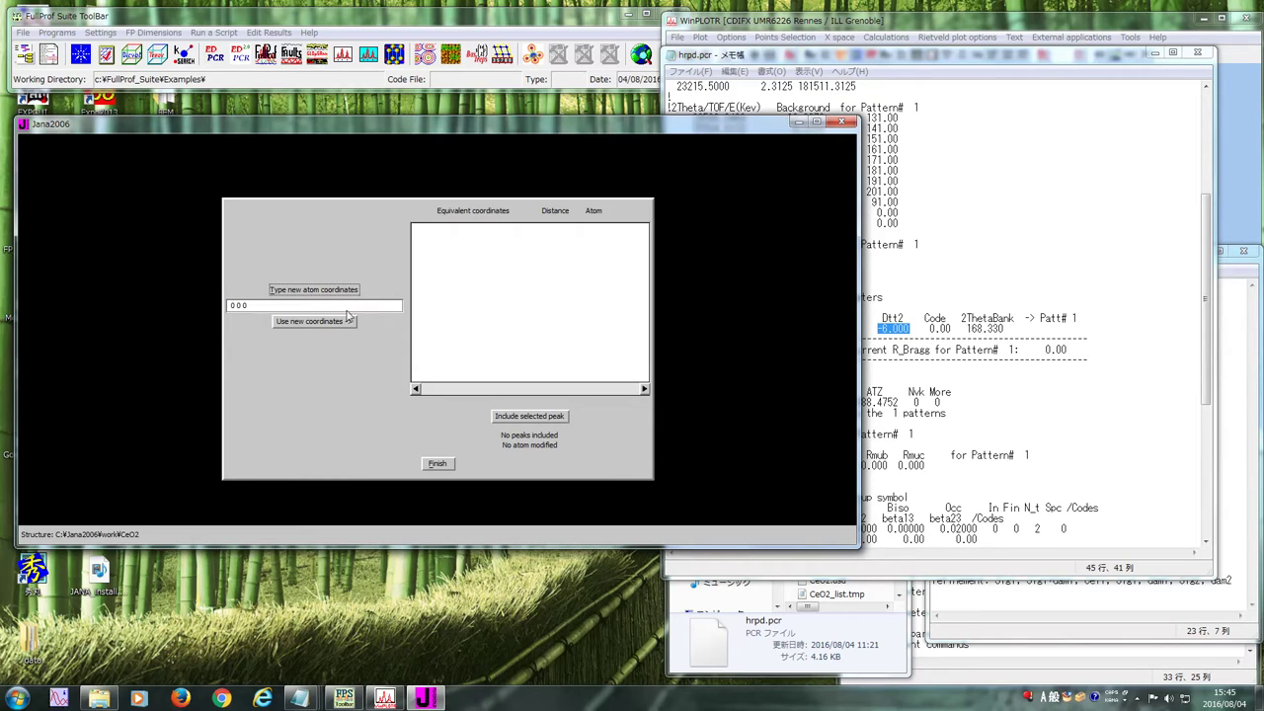
pyautogui.click(318, 324)
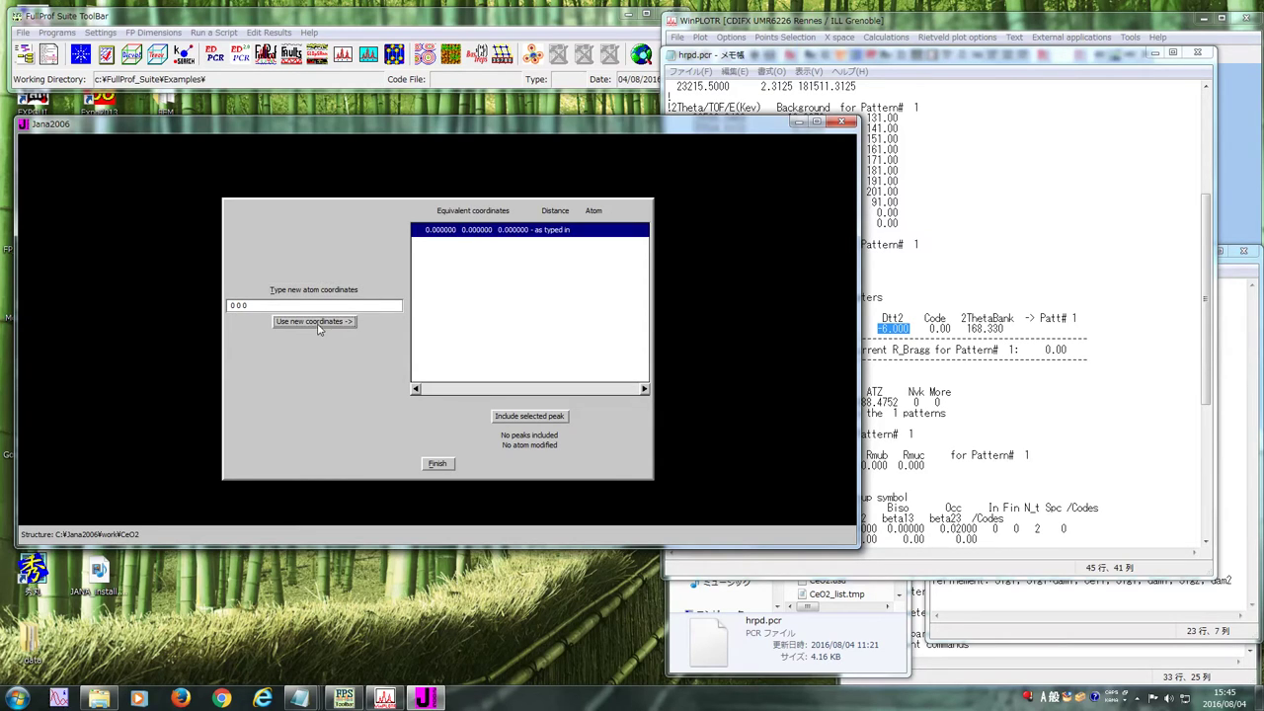
pyautogui.doubleClick(500, 233)
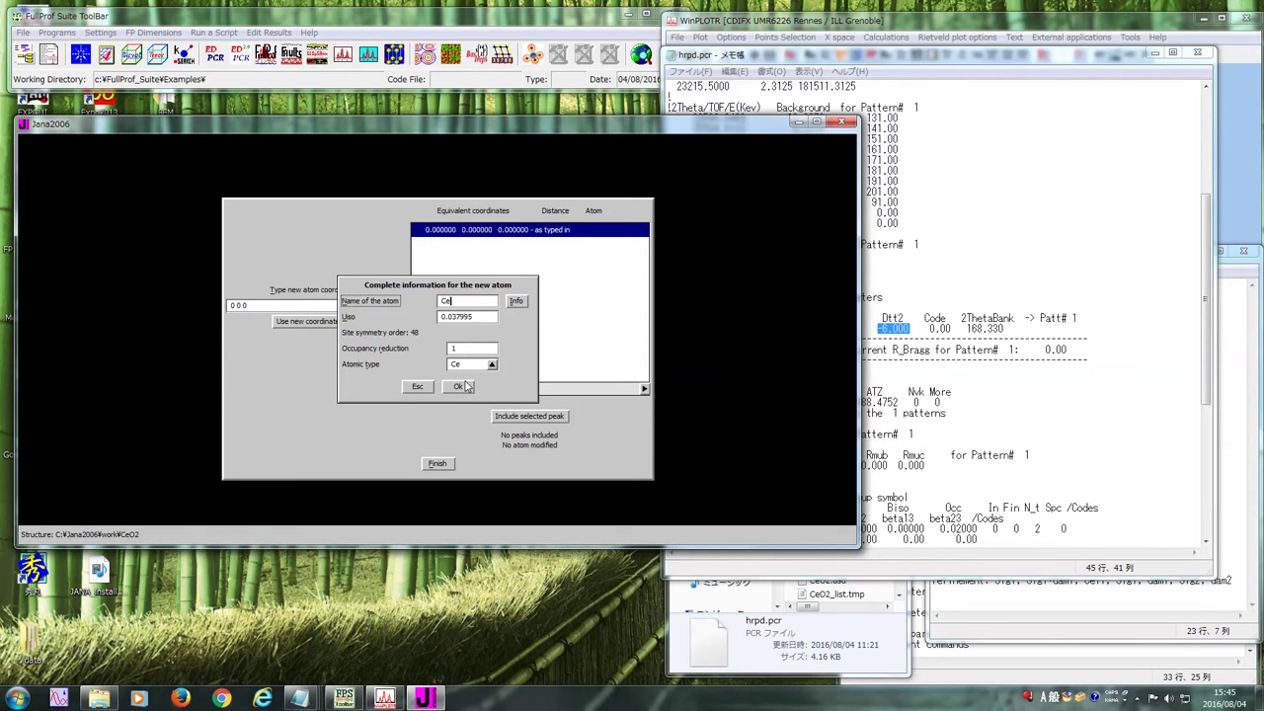
pyautogui.click(466, 387)
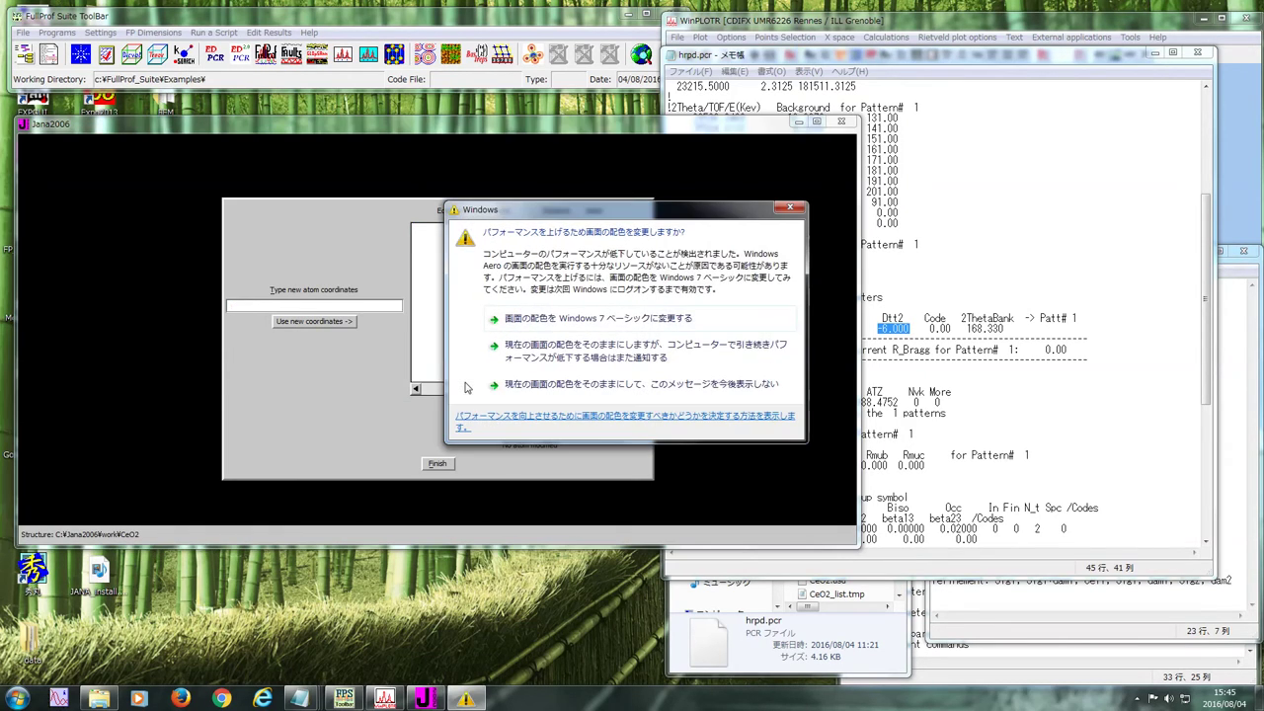
pyautogui.click(790, 208)
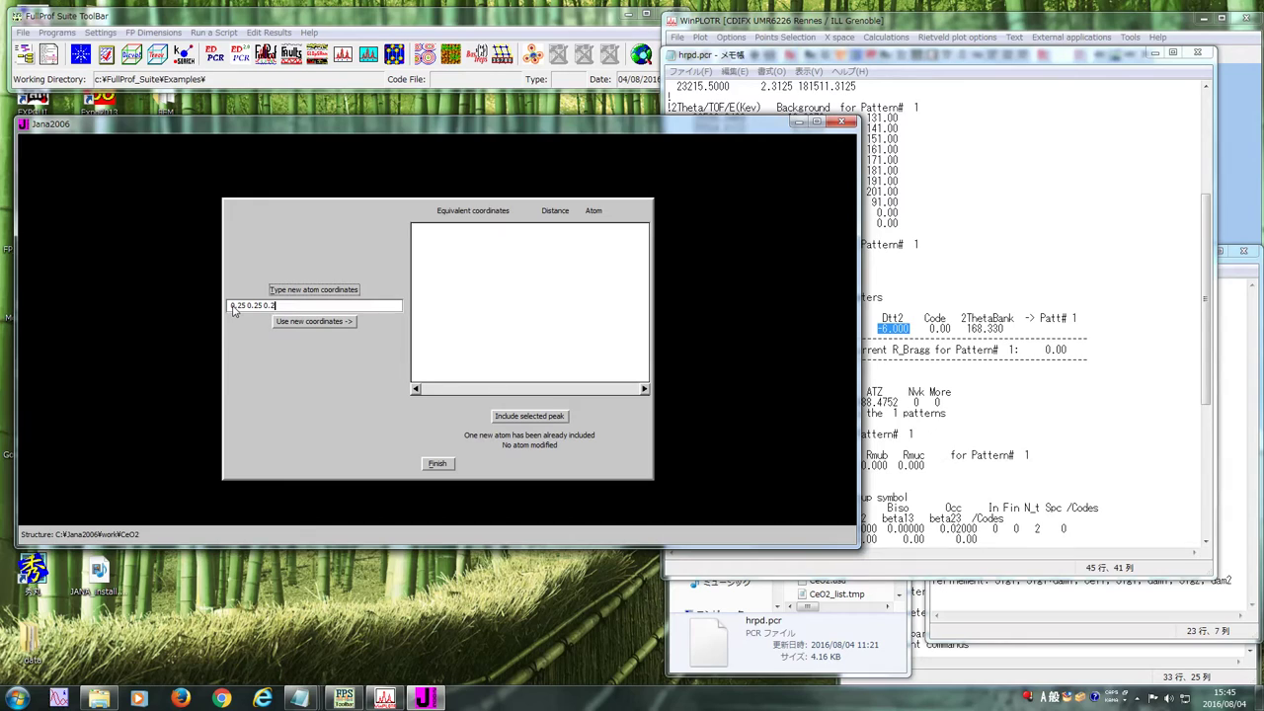
# - Add a new atom named O of type O at coordinates 0.25 0.25 0.25, and include the new atoms in the structure
pyautogui.click(311, 321)
pyautogui.doubleClick(476, 234)
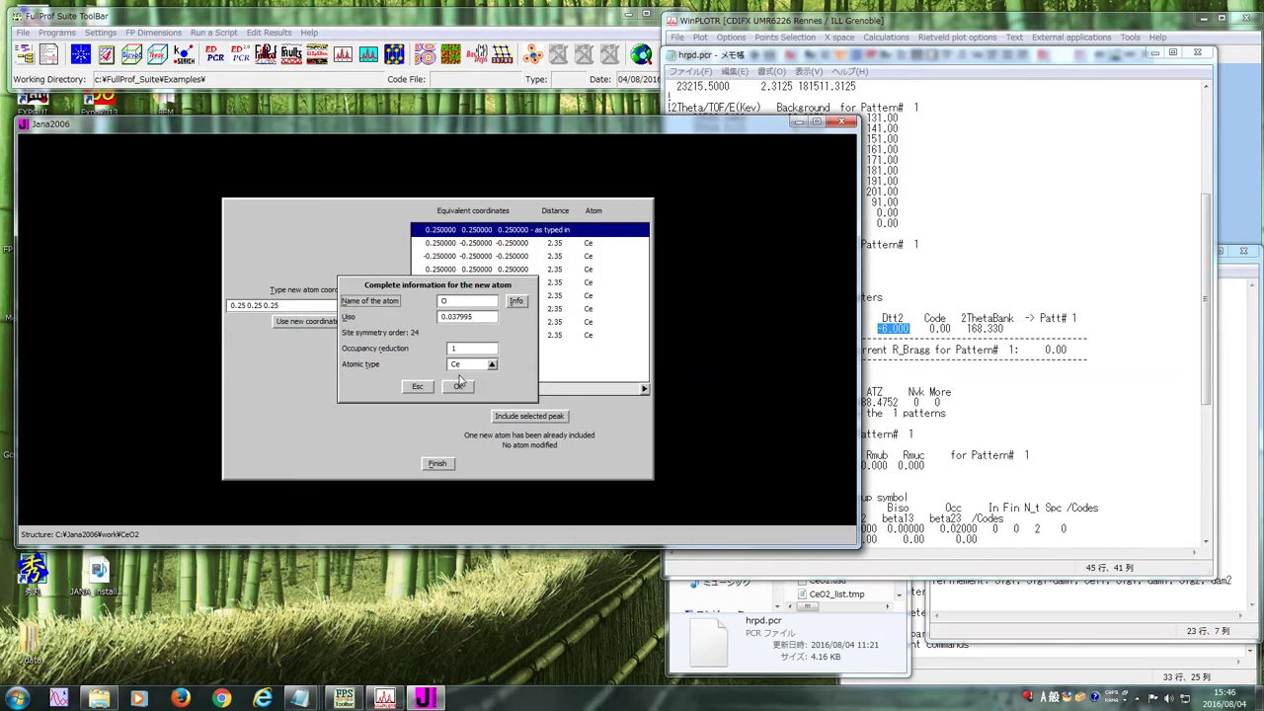
pyautogui.click(492, 365)
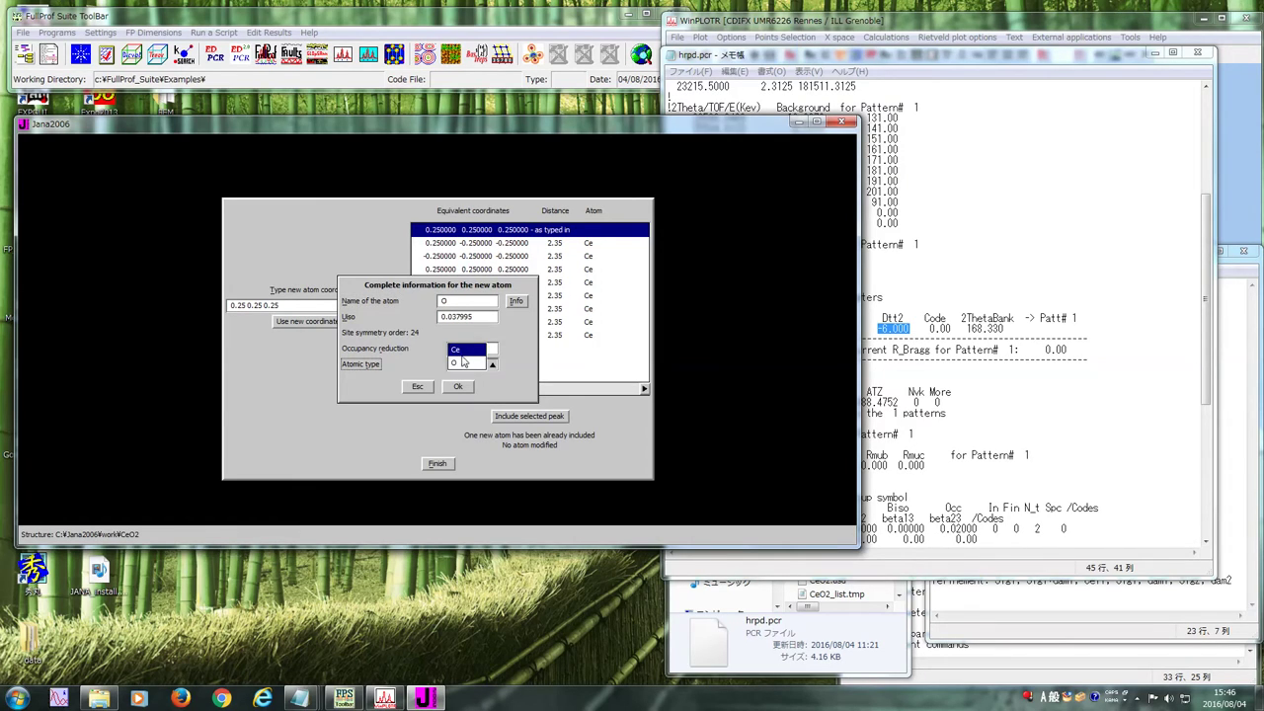
pyautogui.click(472, 369)
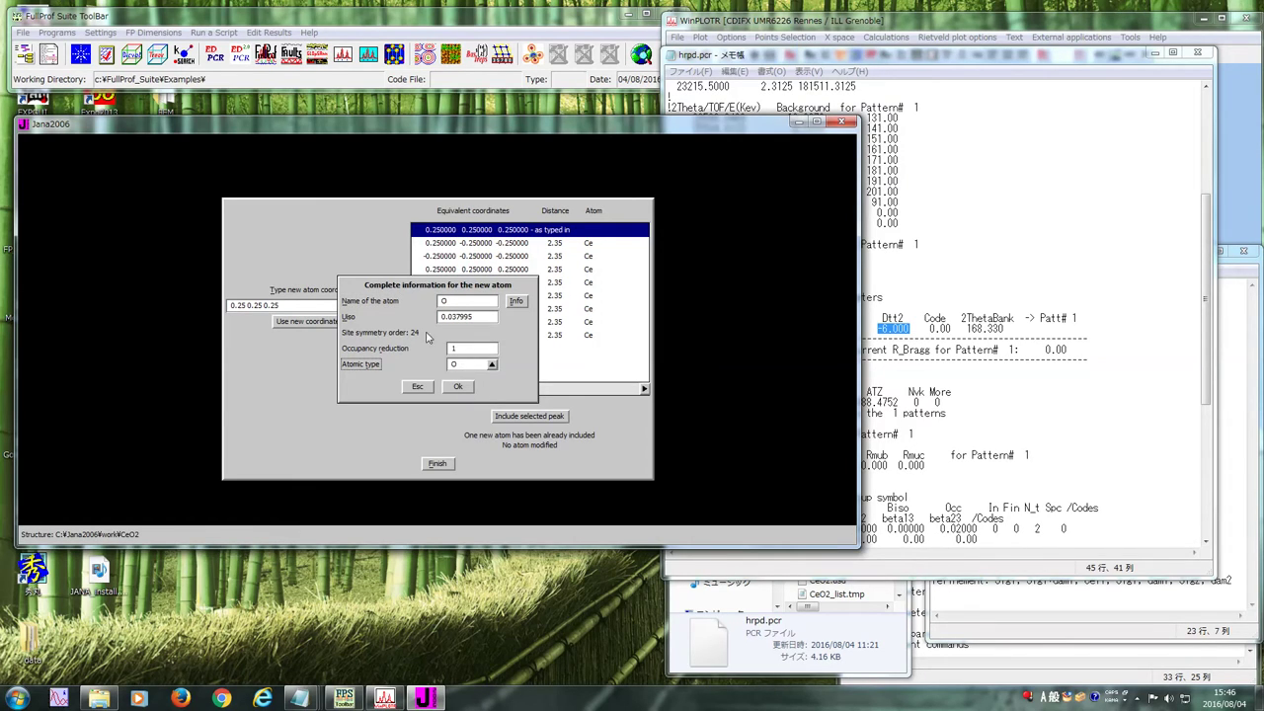
pyautogui.click(457, 386)
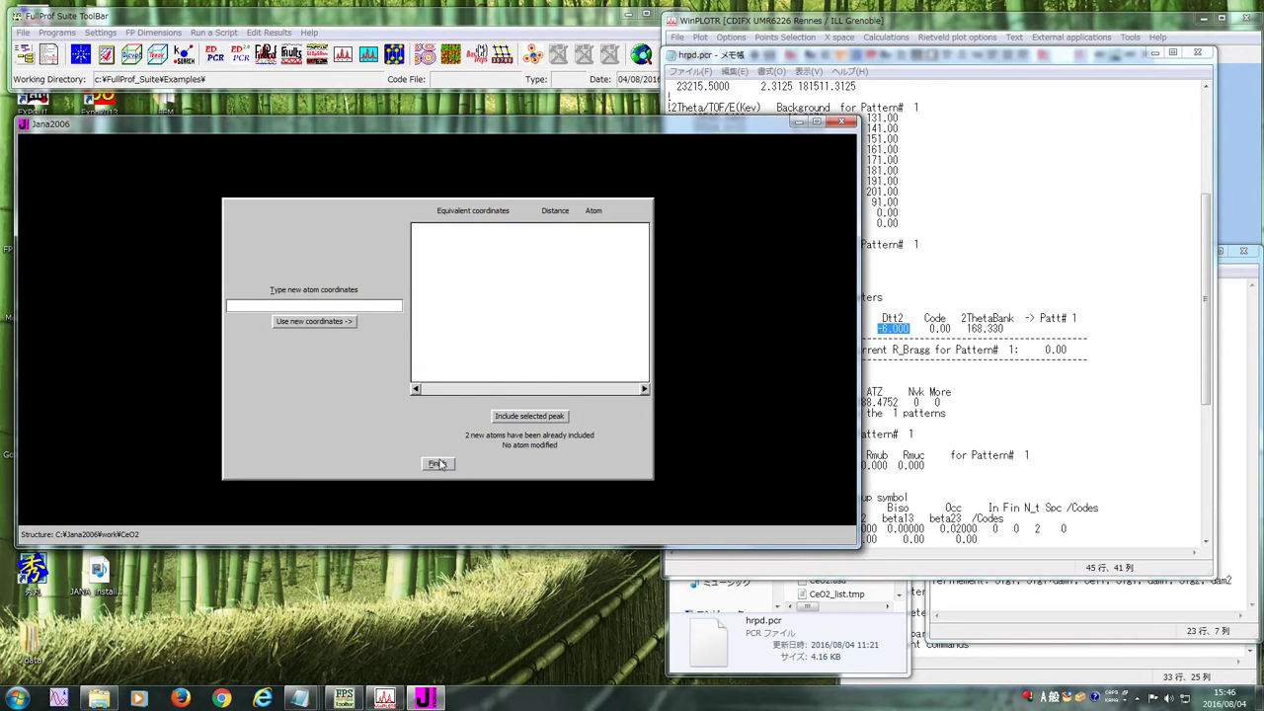
pyautogui.click(441, 464)
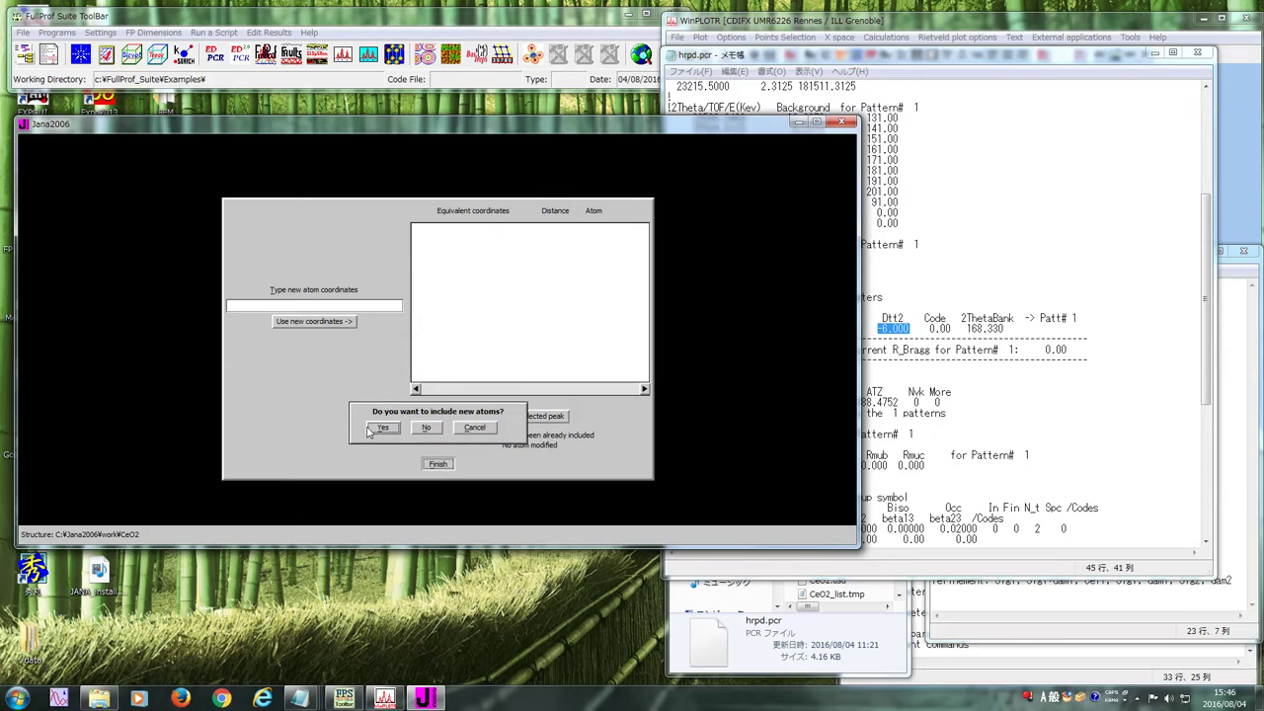
pyautogui.click(383, 428)
# - Start the le Bail wizard for the CeO2 powder profile
pyautogui.click(178, 140)
pyautogui.moveTo(127, 148)
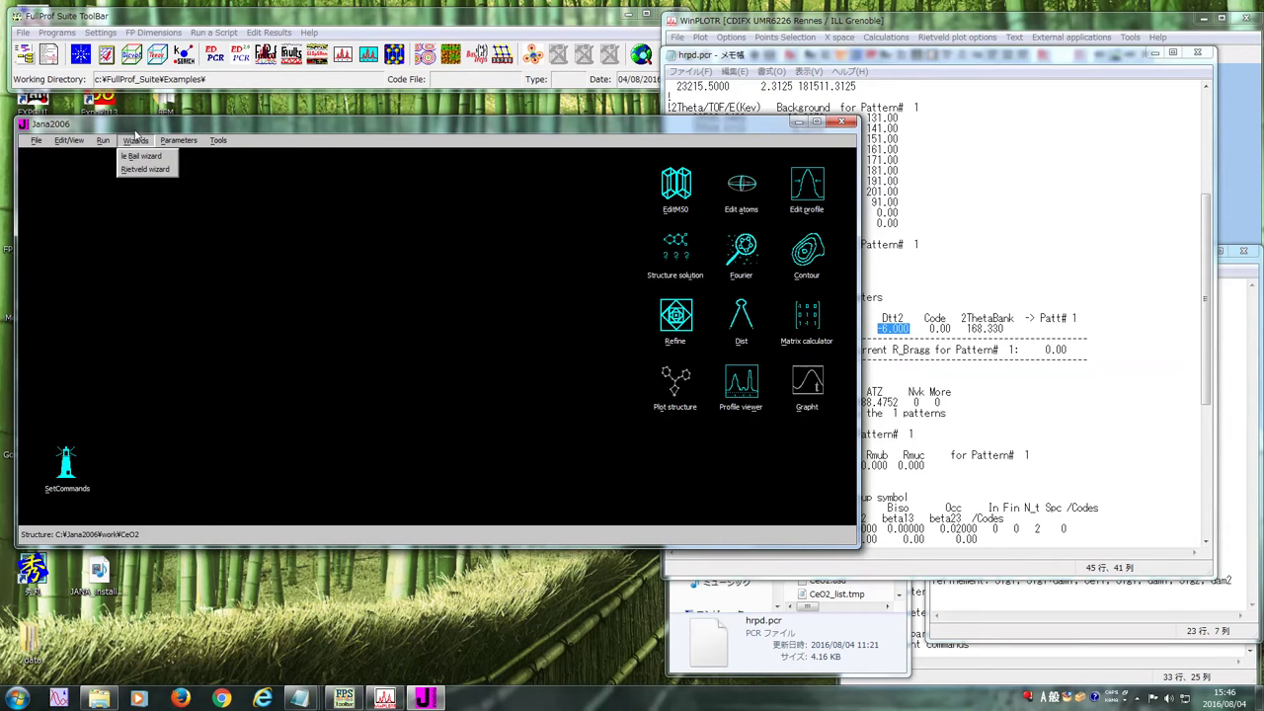
pyautogui.click(218, 234)
pyautogui.click(133, 141)
pyautogui.click(135, 154)
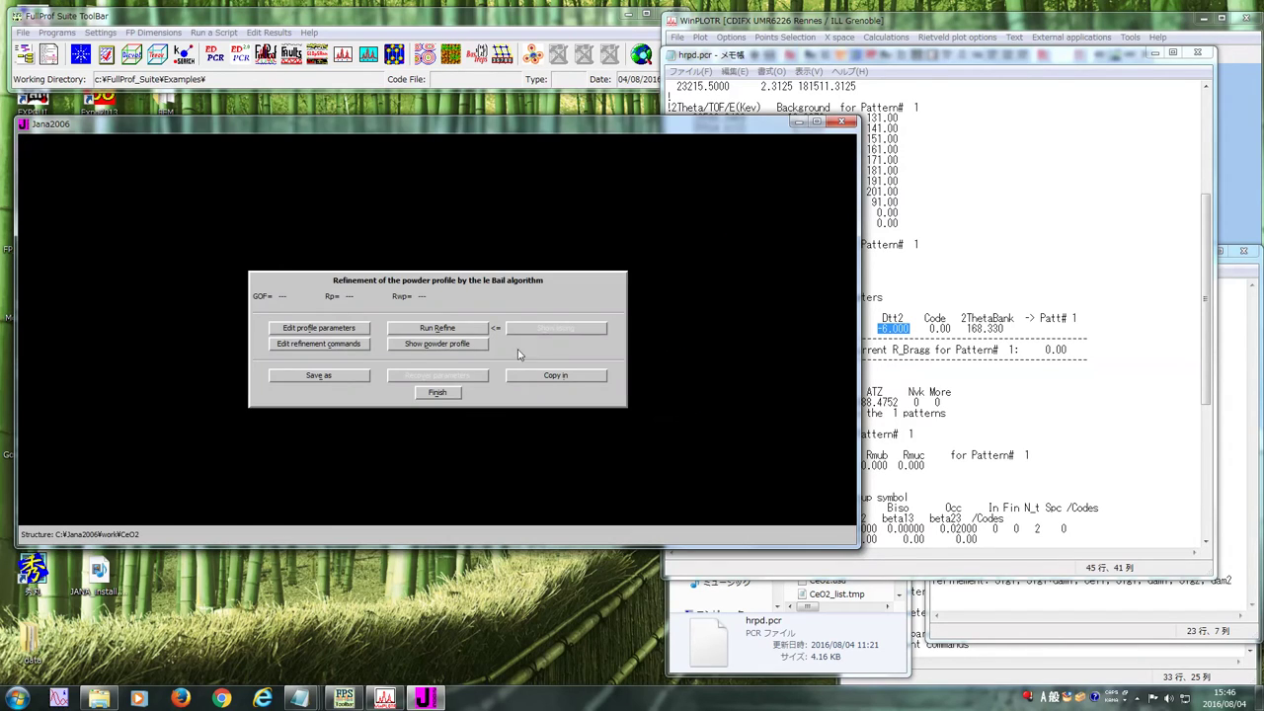
# - In the profile parameters, choose the Pseudo-Voigt peak shape, enable refinement of Sig1 and set the cutoff to 12*FWHM
pyautogui.click(337, 333)
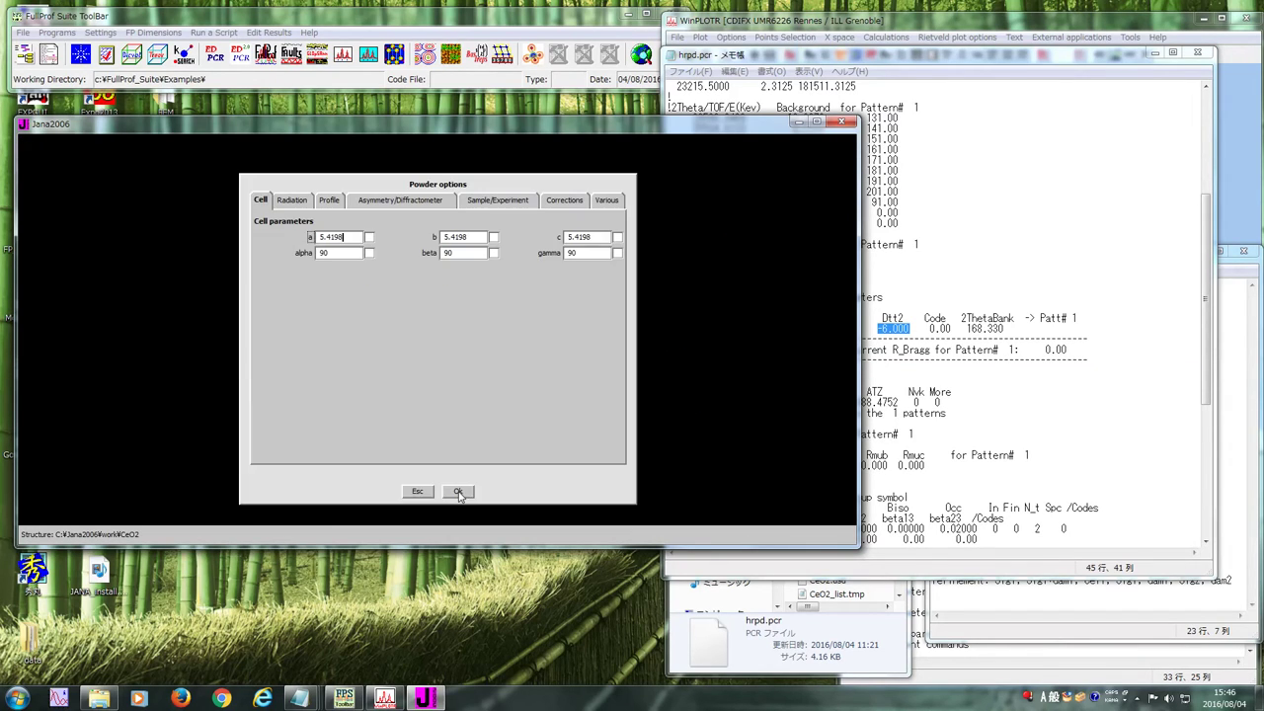
pyautogui.click(292, 200)
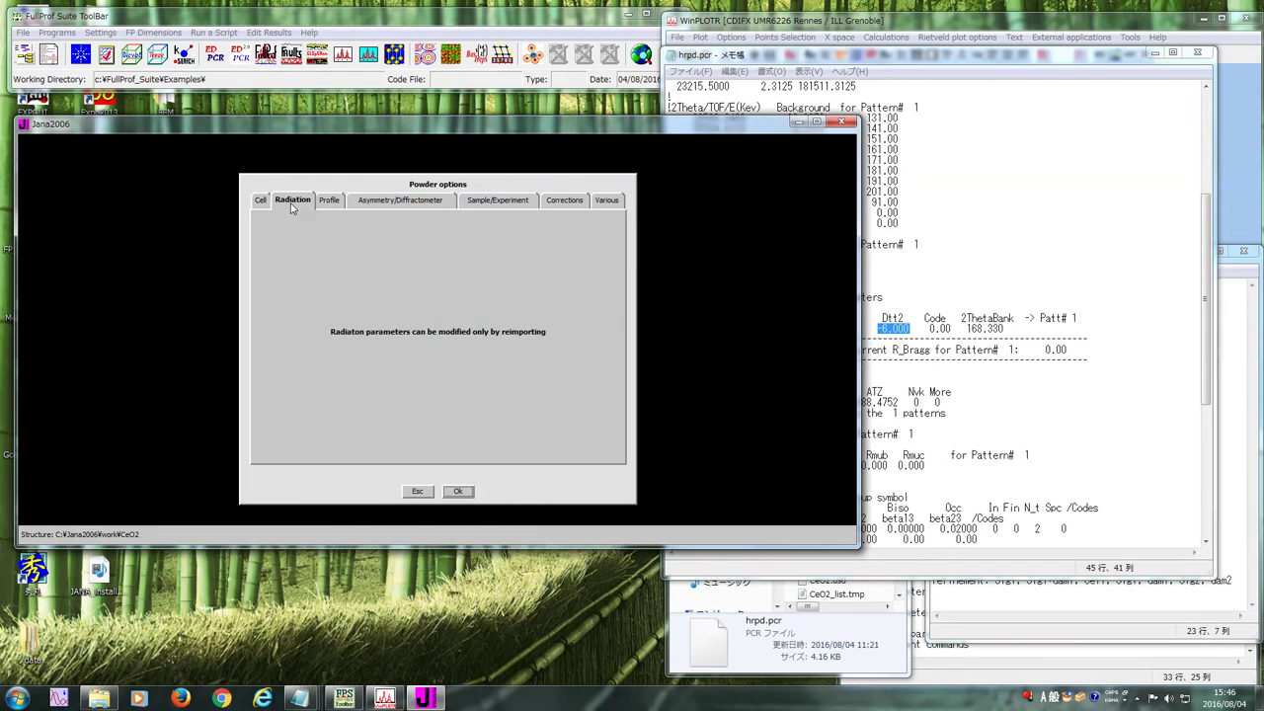
pyautogui.click(329, 200)
pyautogui.click(307, 269)
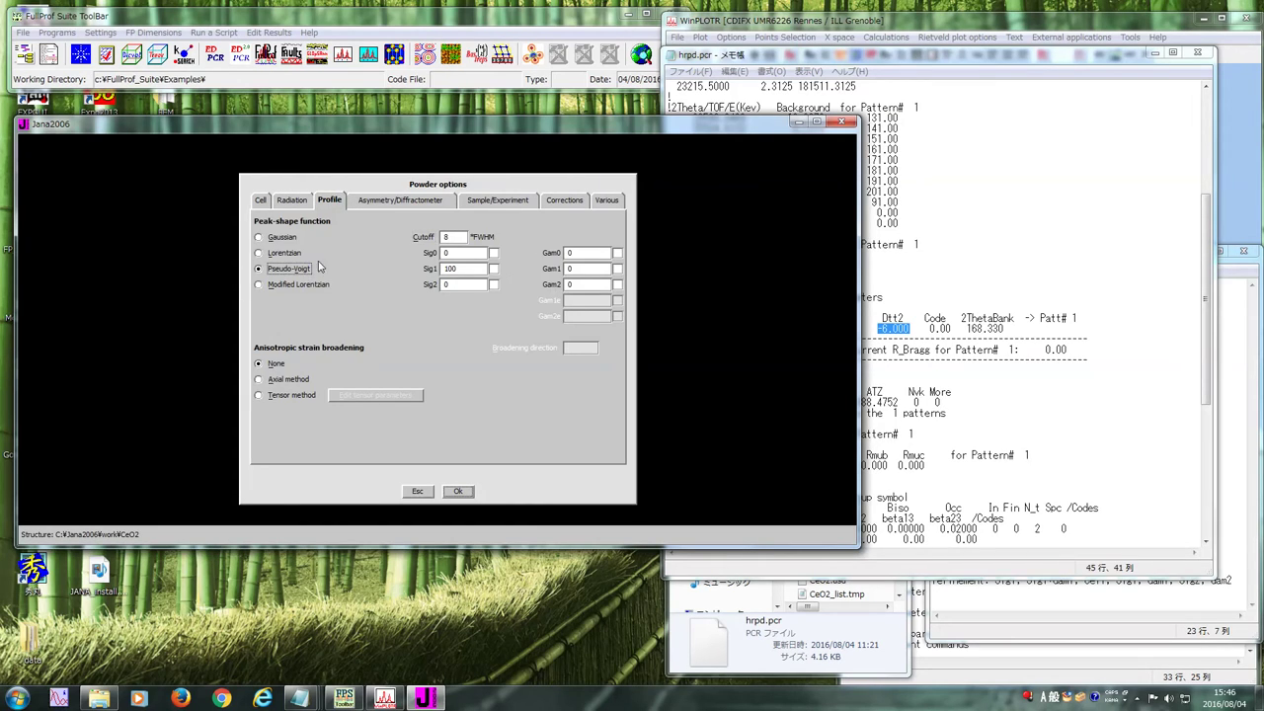
pyautogui.click(494, 269)
pyautogui.doubleClick(450, 237)
pyautogui.write('12')
# - Set the peak asymmetry model to Simple rise/decay
pyautogui.click(394, 204)
pyautogui.click(283, 258)
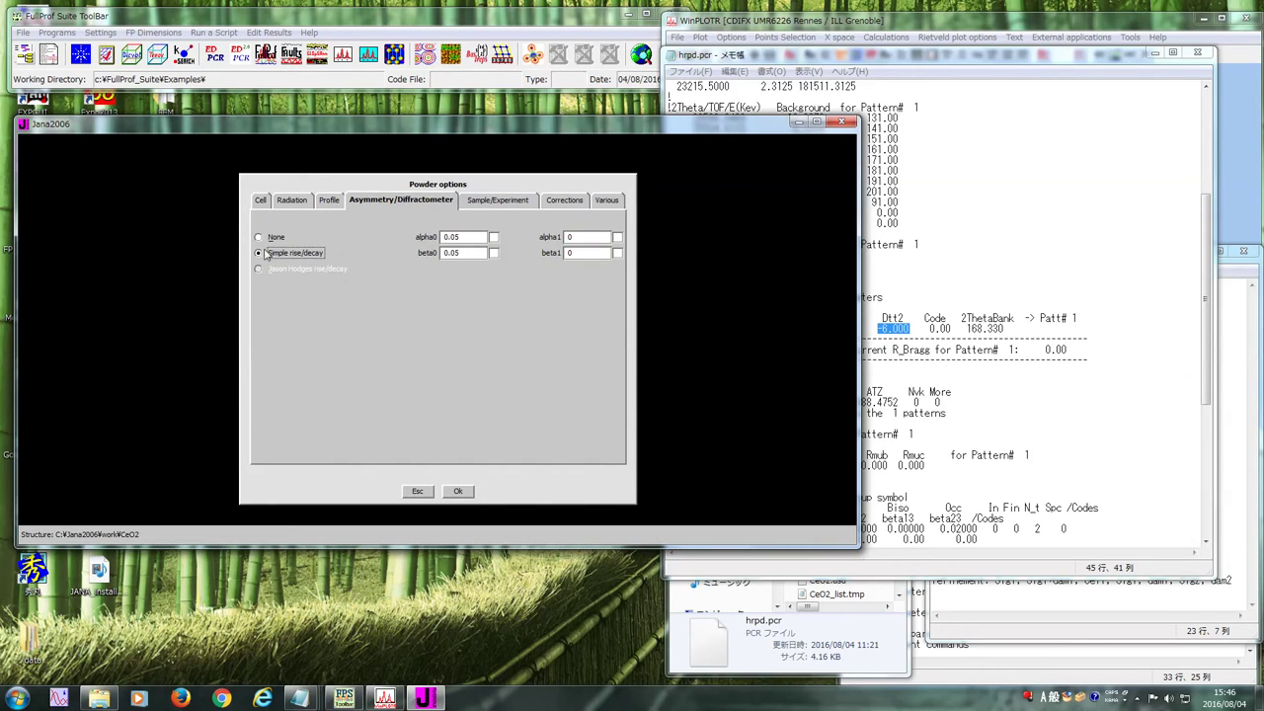
pyautogui.click(506, 201)
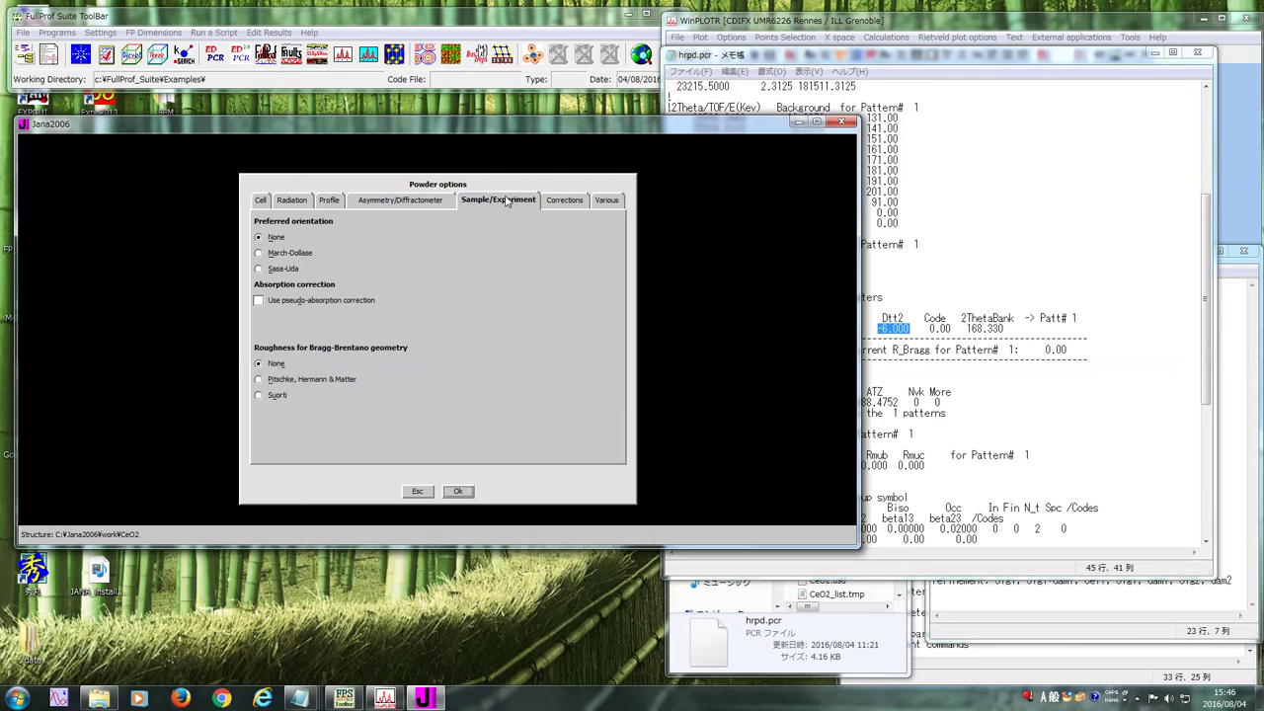
# - Choose CeO2.BGR from the unfiltered work directory listing as the manual background file to import
pyautogui.click(561, 202)
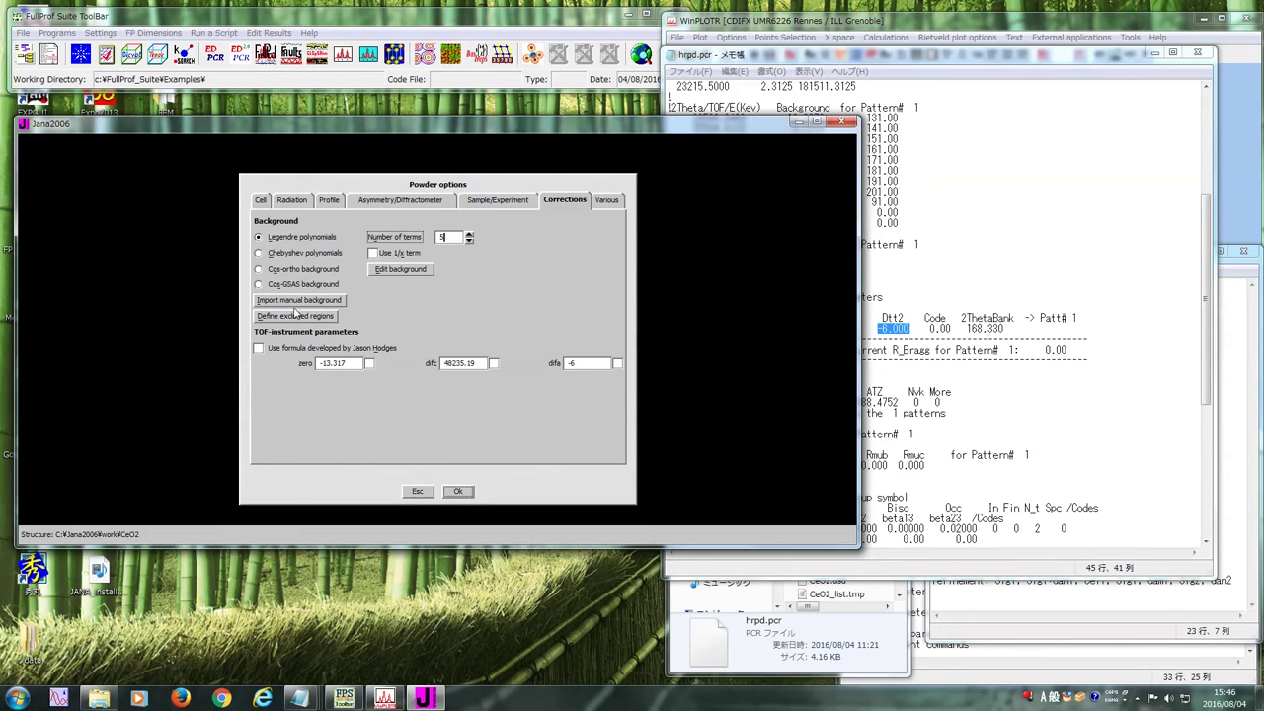
pyautogui.click(332, 300)
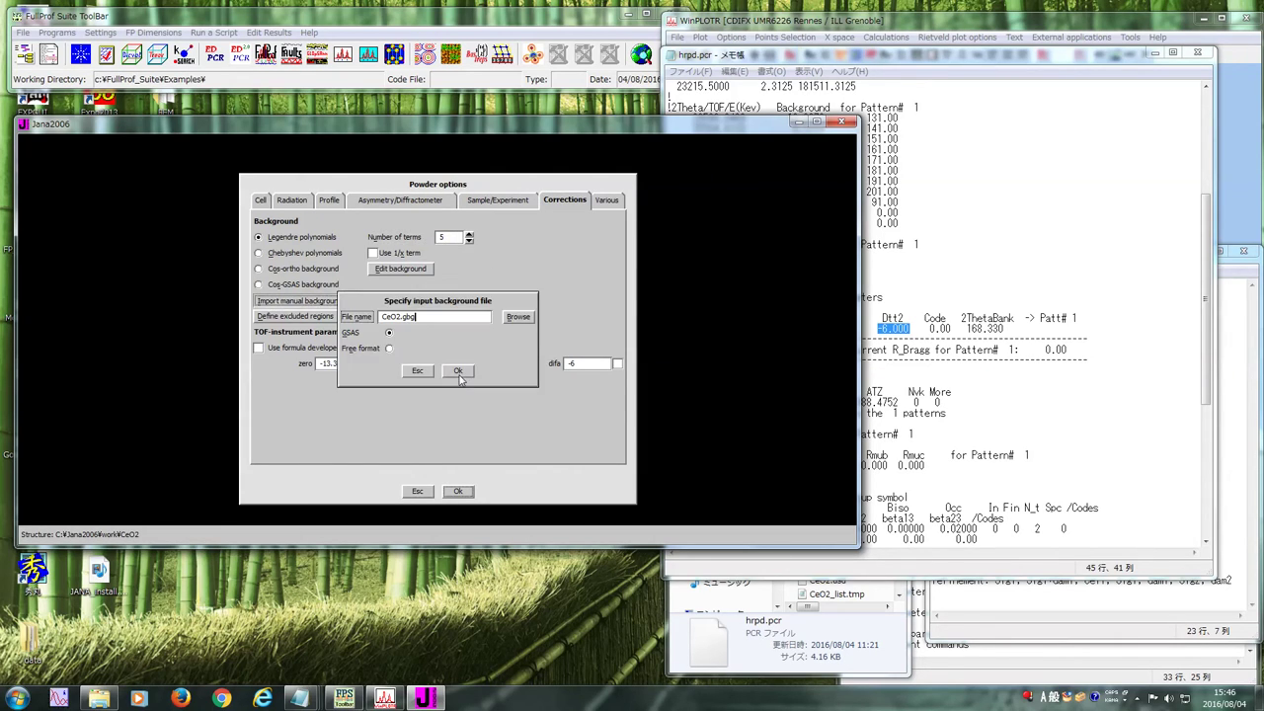
pyautogui.click(518, 317)
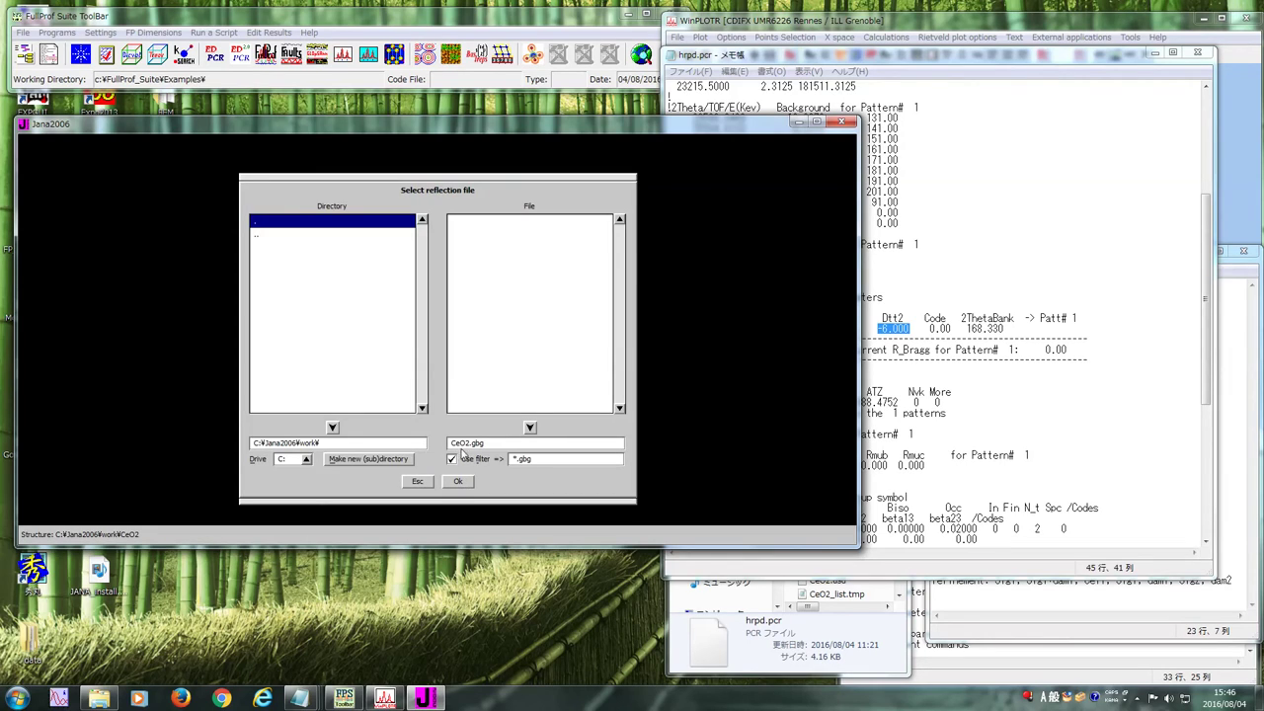
pyautogui.click(451, 459)
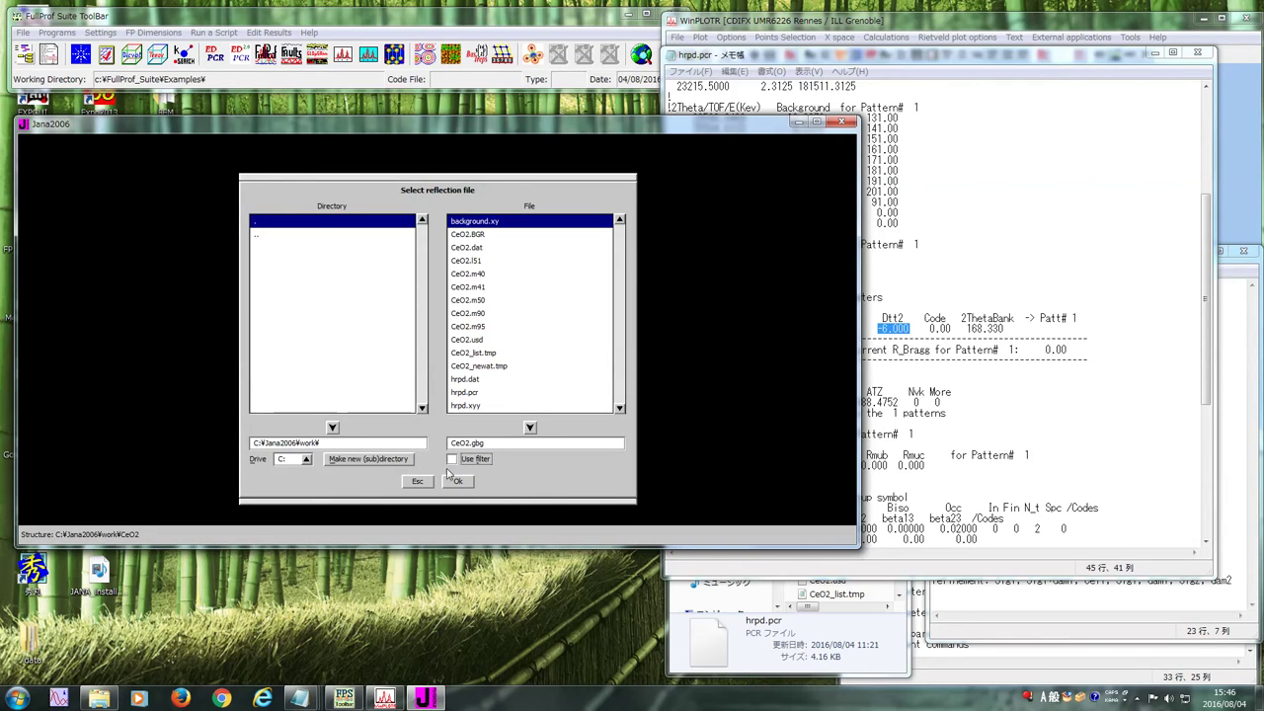
pyautogui.click(484, 237)
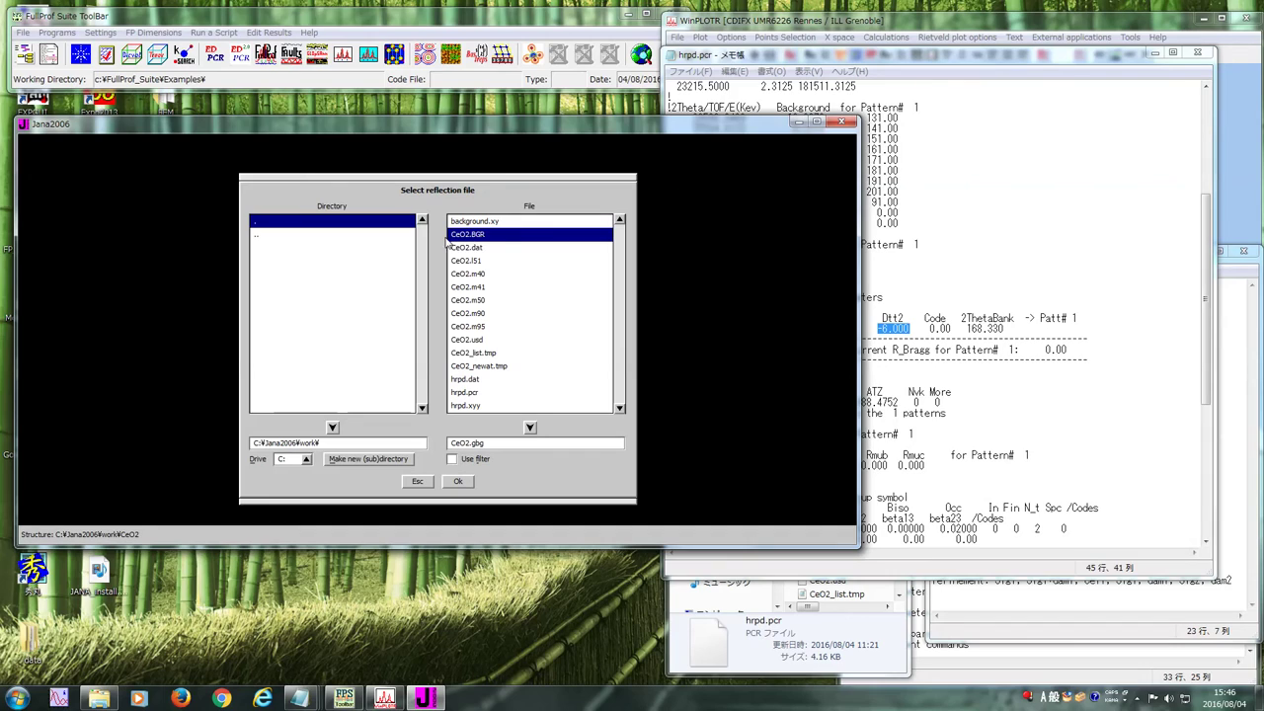
pyautogui.click(531, 427)
pyautogui.click(459, 482)
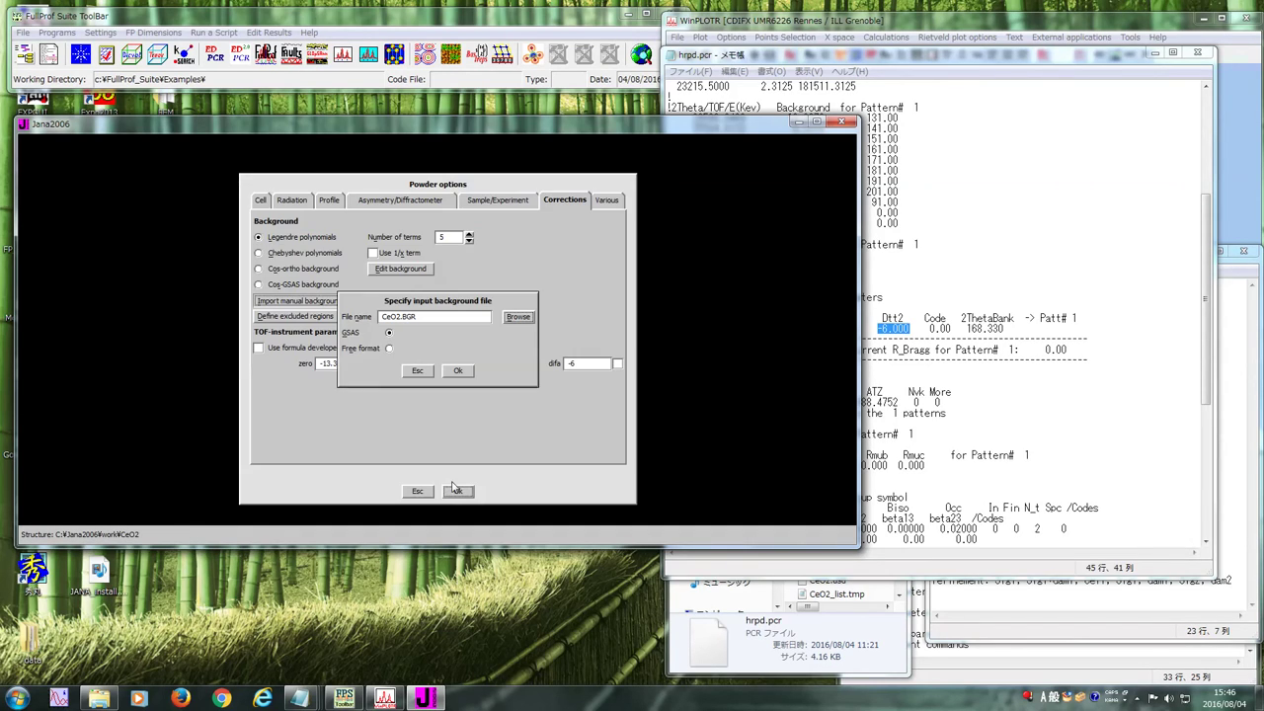
# - Import the manual background in free format, dismissing the Windows color scheme prompt, and apply the powder options
pyautogui.click(390, 350)
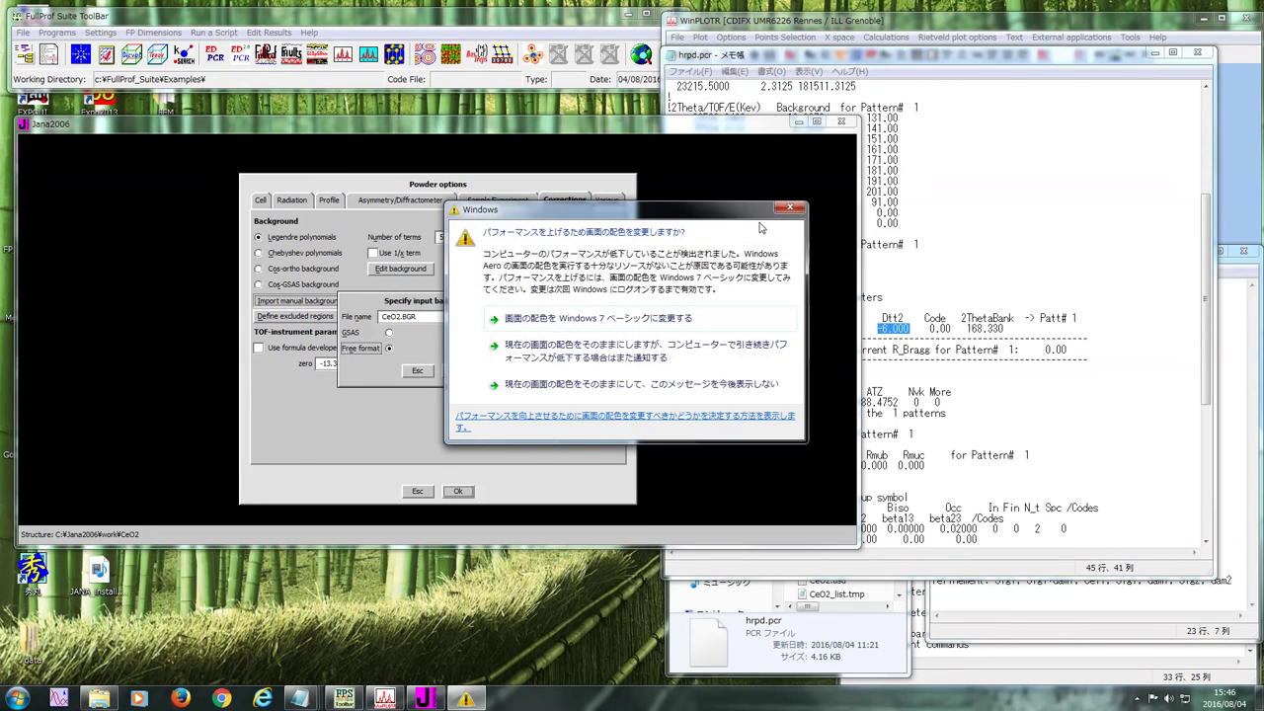
pyautogui.click(526, 381)
pyautogui.click(459, 370)
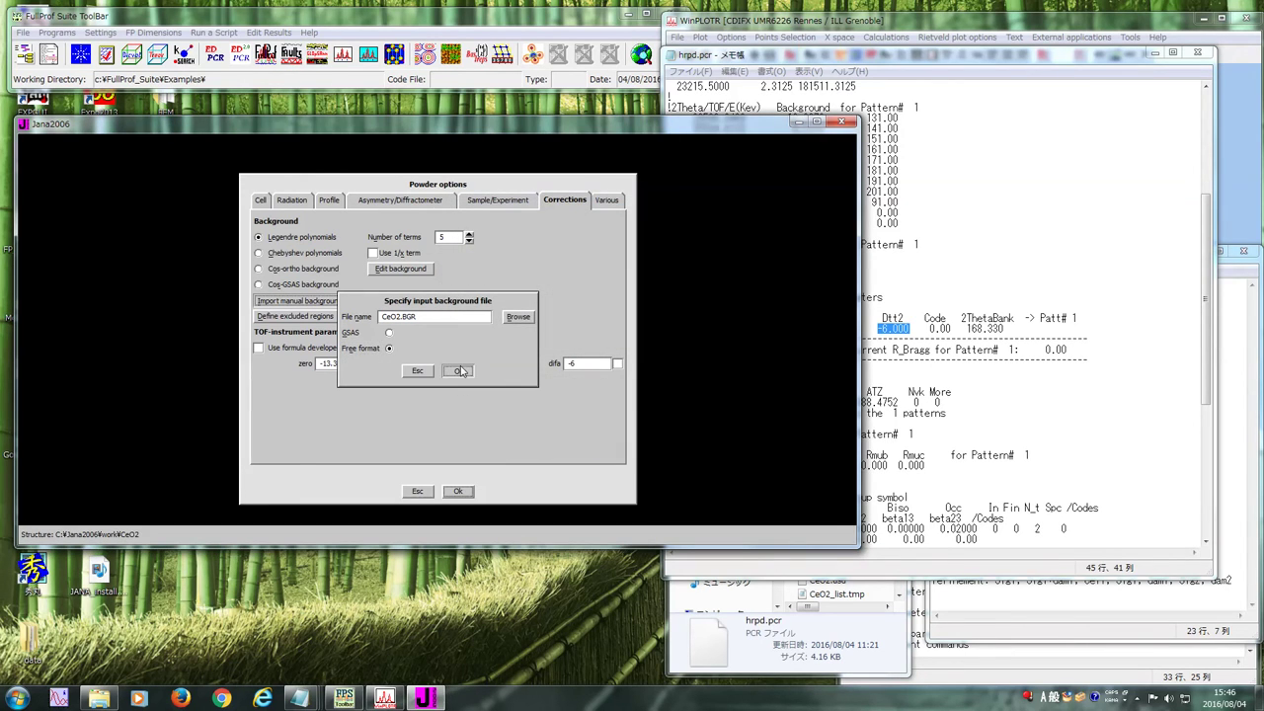
pyautogui.click(457, 491)
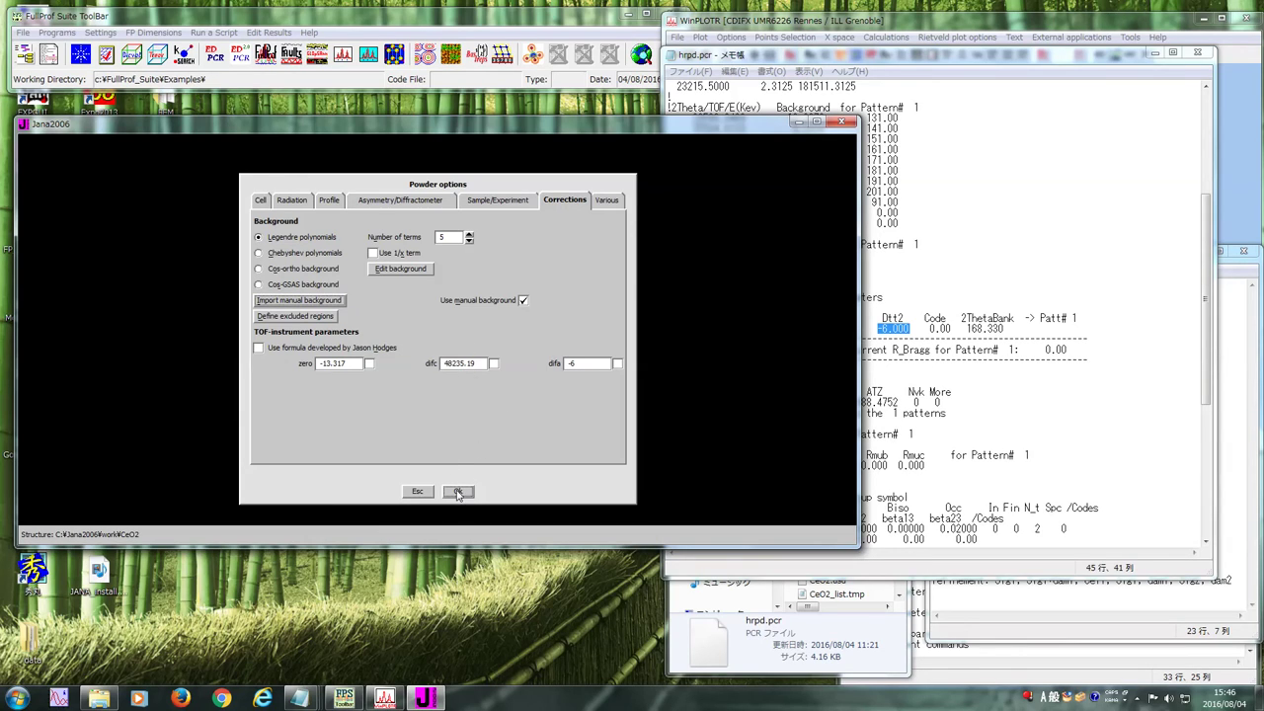
# - Run the le Bail refinement and decline opening the listing when it ends
pyautogui.click(417, 345)
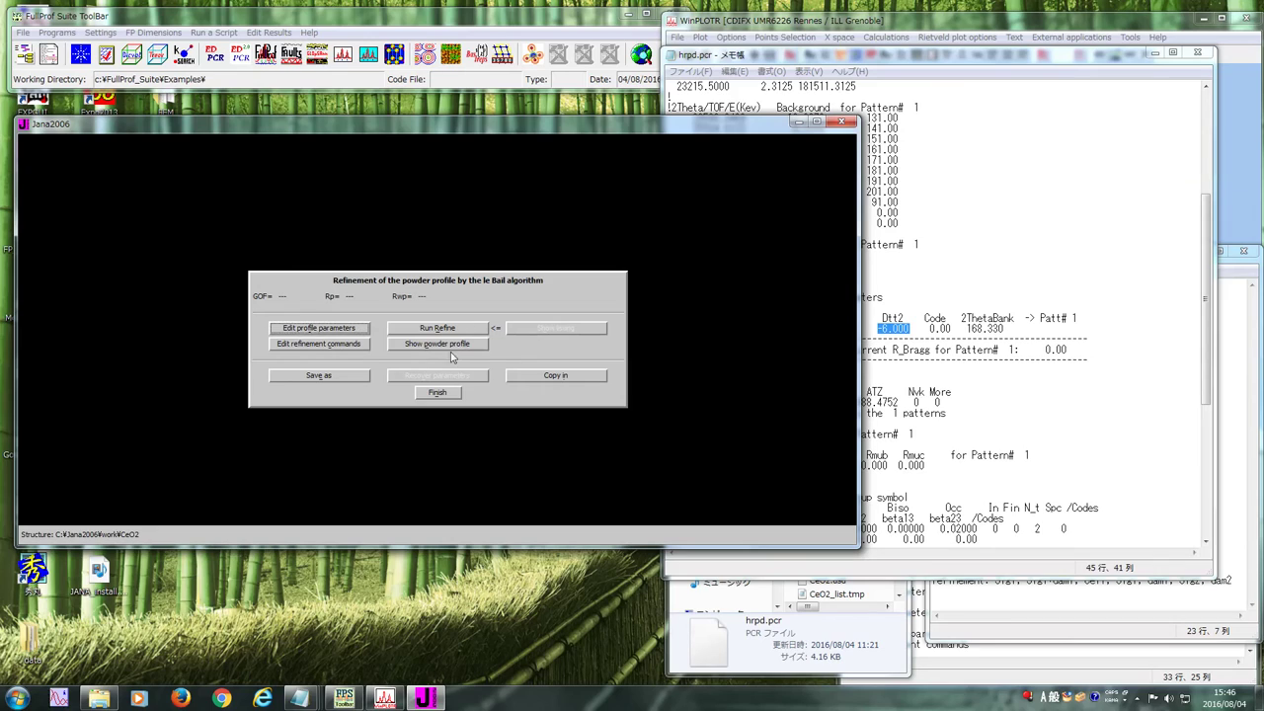
pyautogui.click(435, 329)
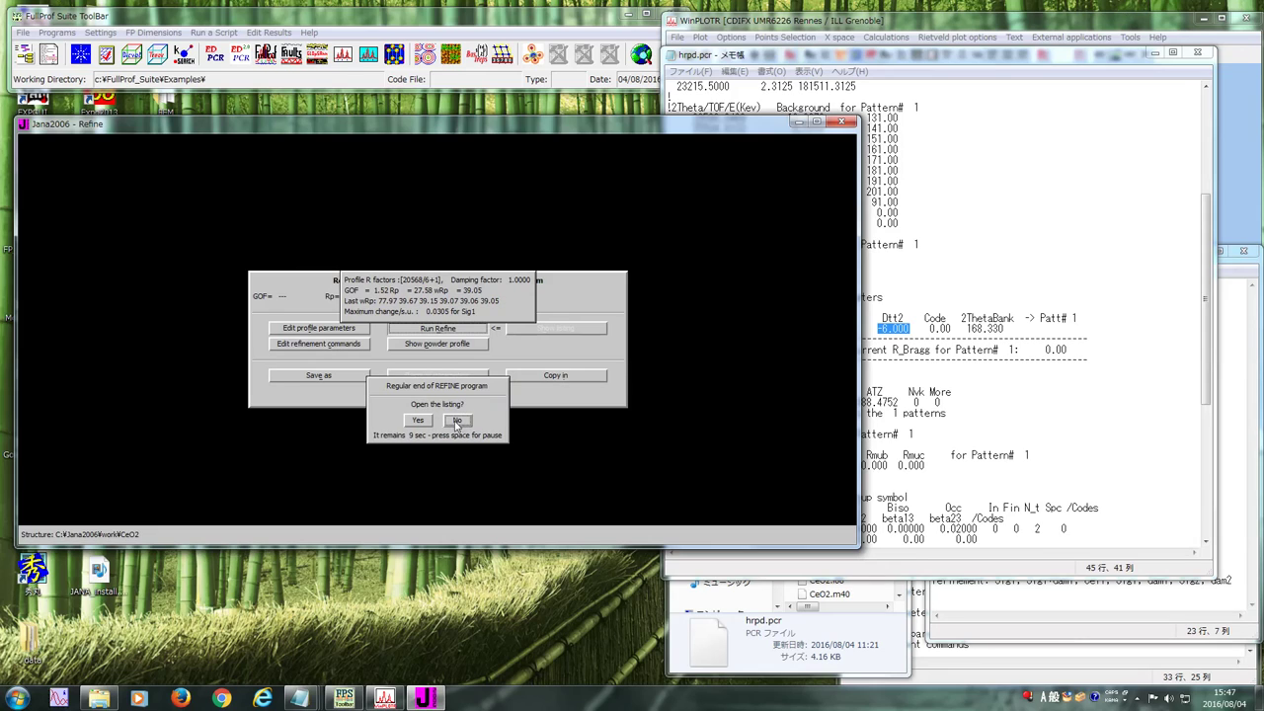
pyautogui.click(458, 422)
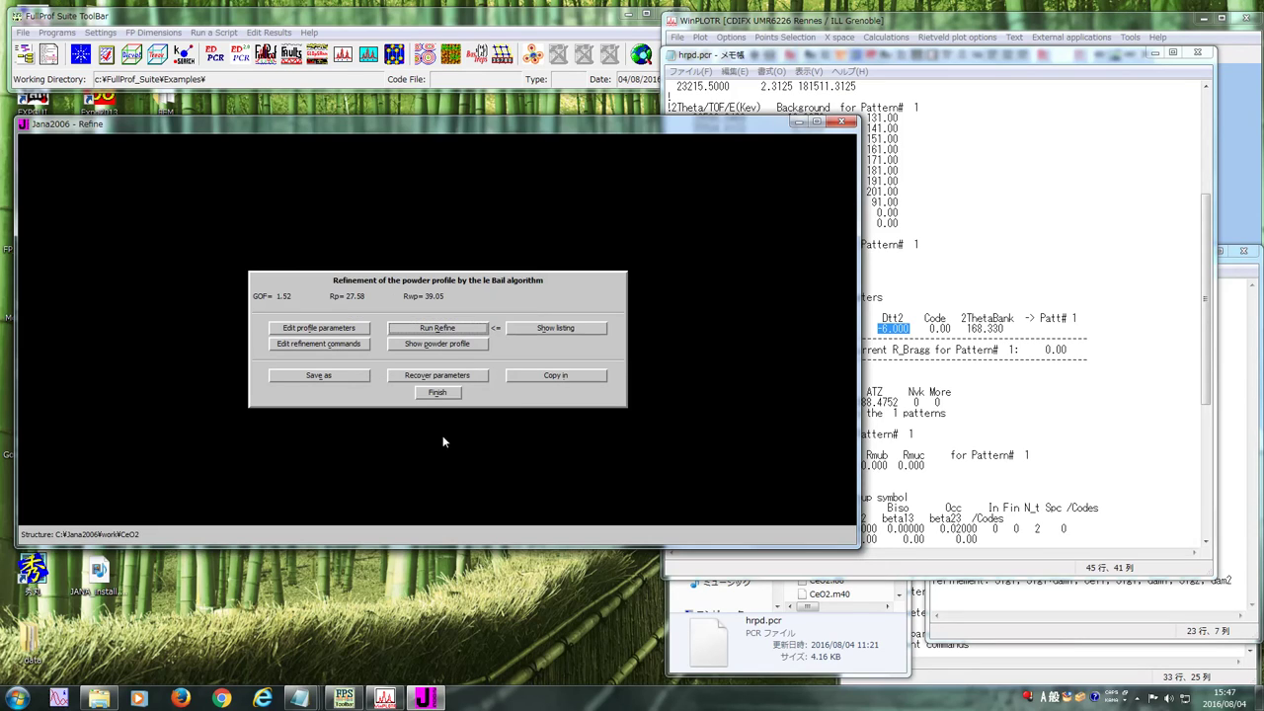
# - Examine the fit and difference curve in the powder profile, including the strongest peak near t = 92, and quit the viewer
pyautogui.click(440, 347)
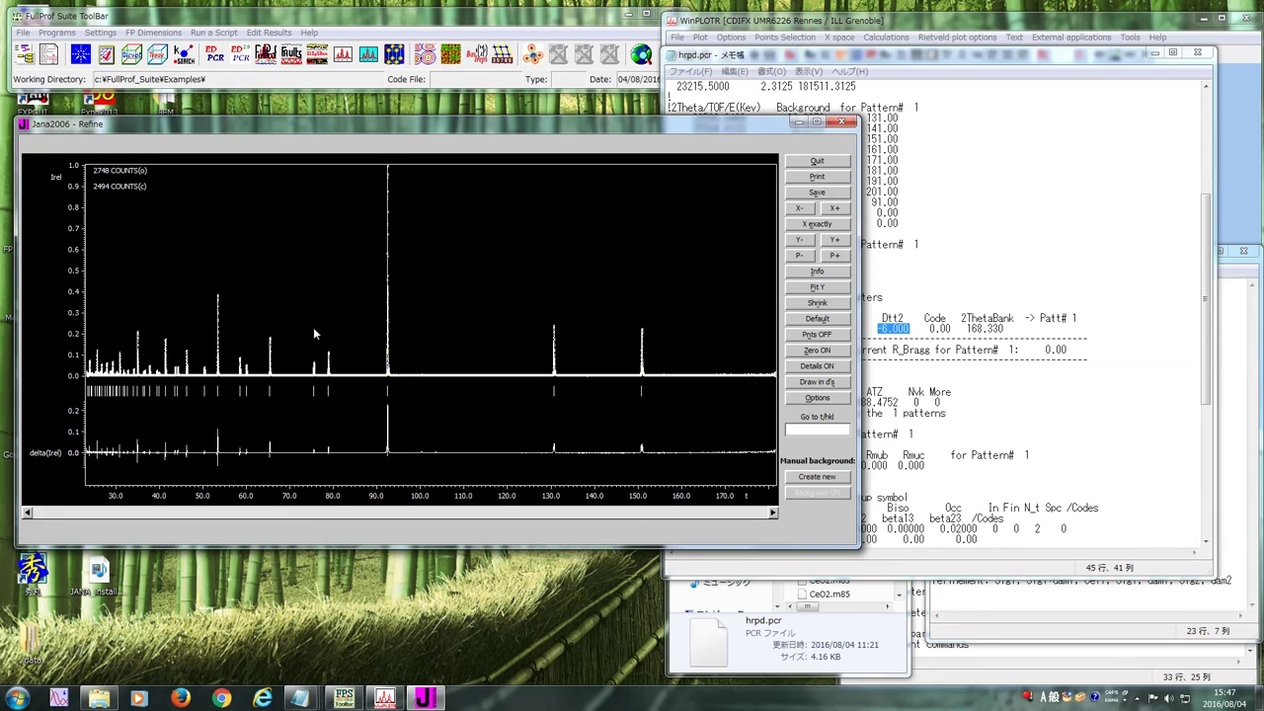
pyautogui.moveTo(290, 386); pyautogui.dragTo(523, 209)
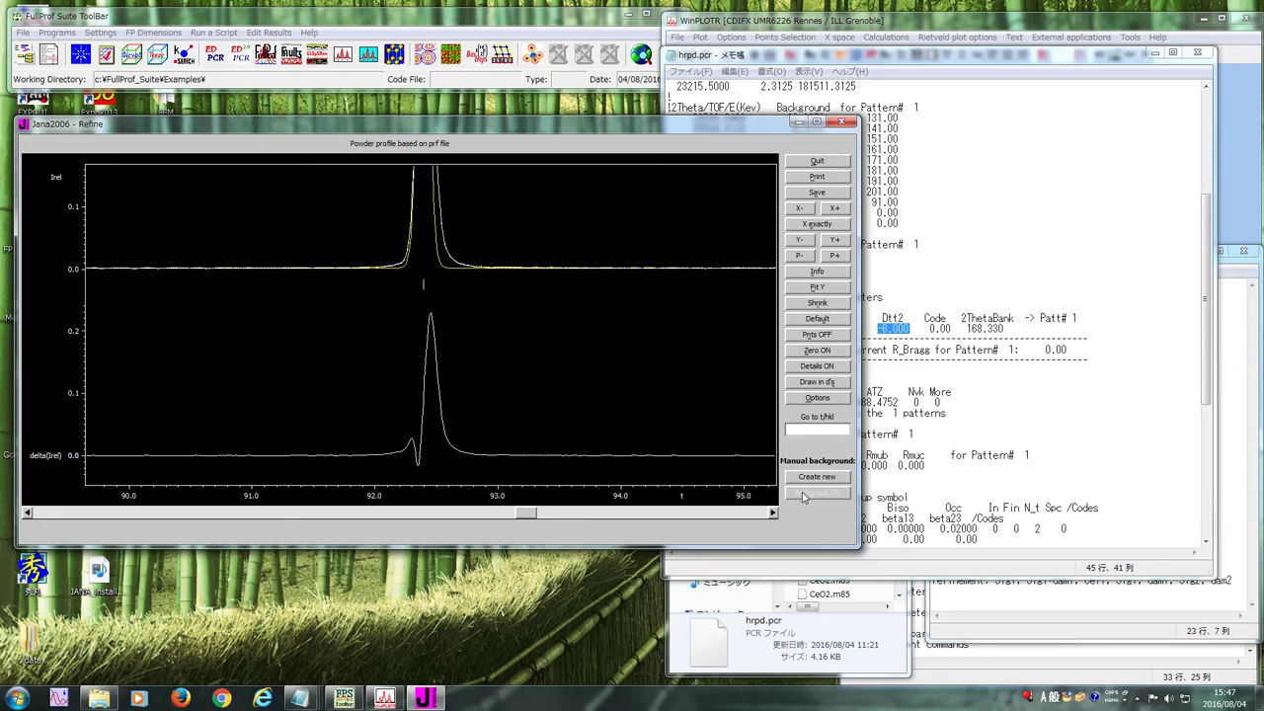
pyautogui.click(818, 305)
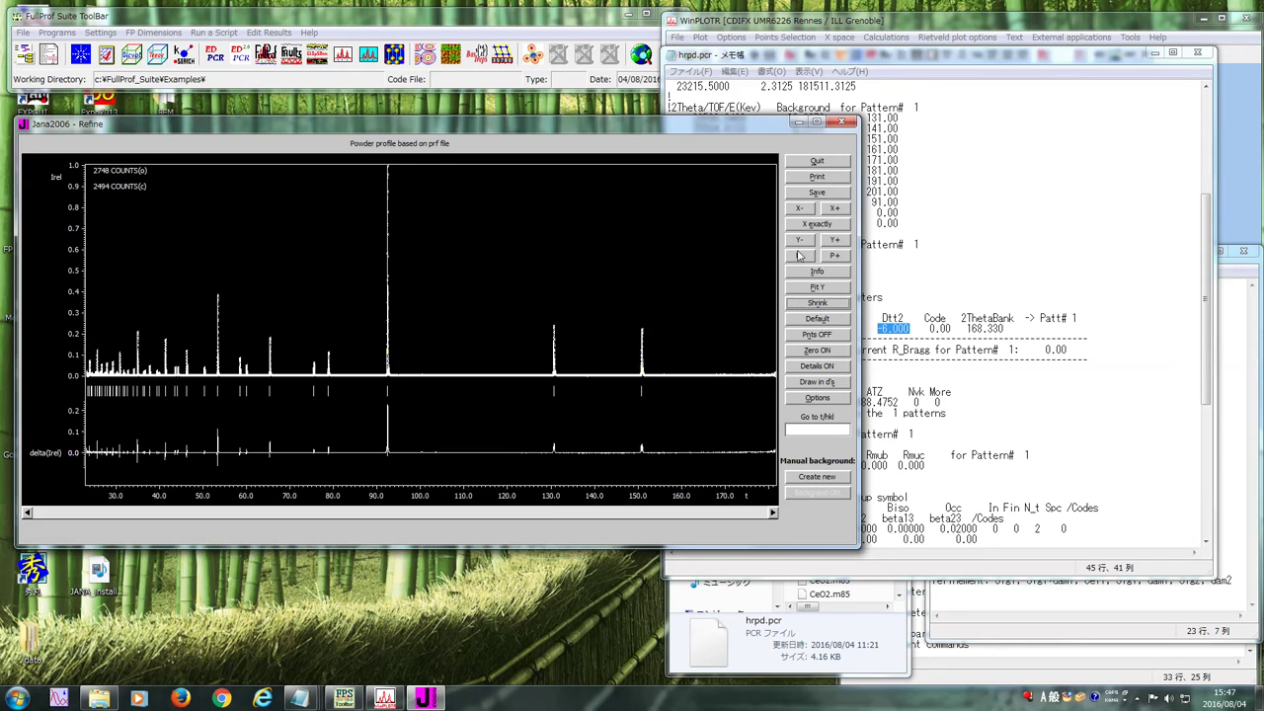
pyautogui.click(819, 162)
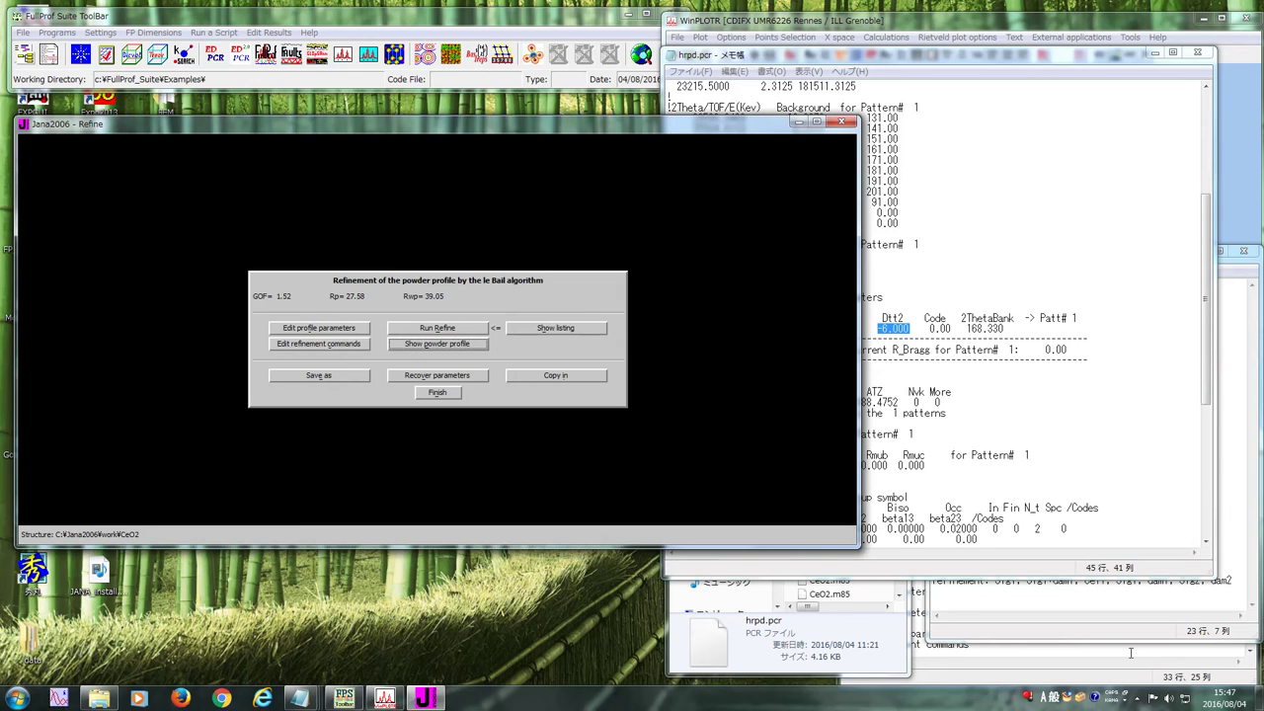
pyautogui.click(1137, 697)
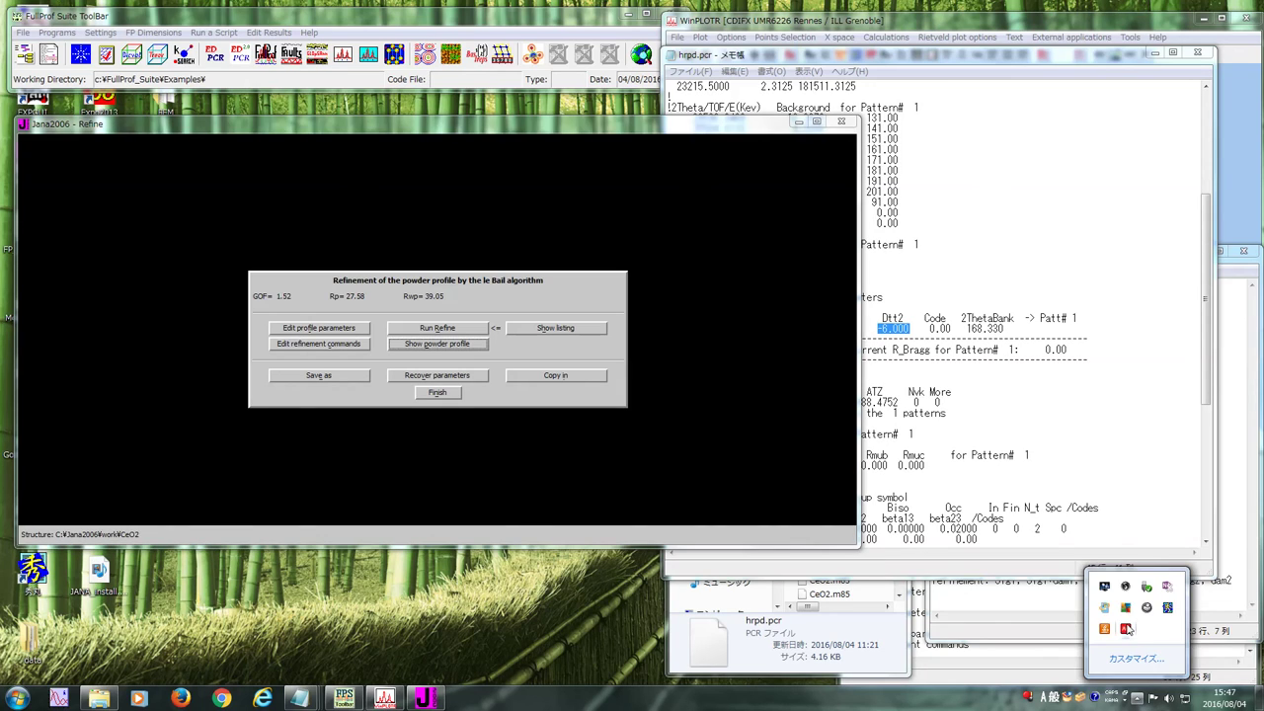